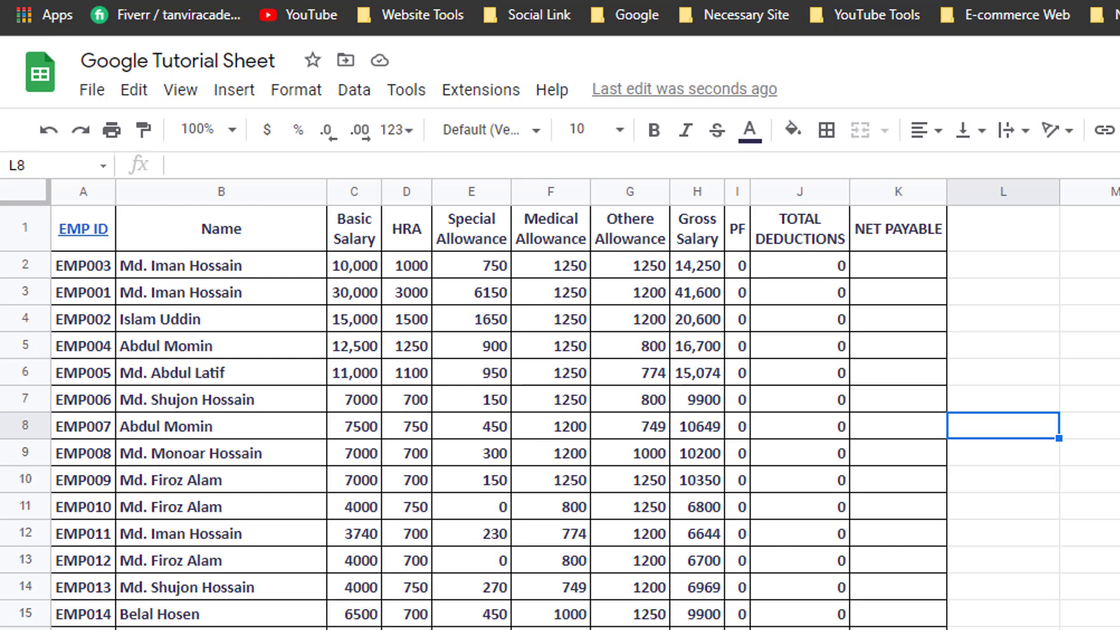
- Browse the Format menu and close it without making changes
click(296, 95)
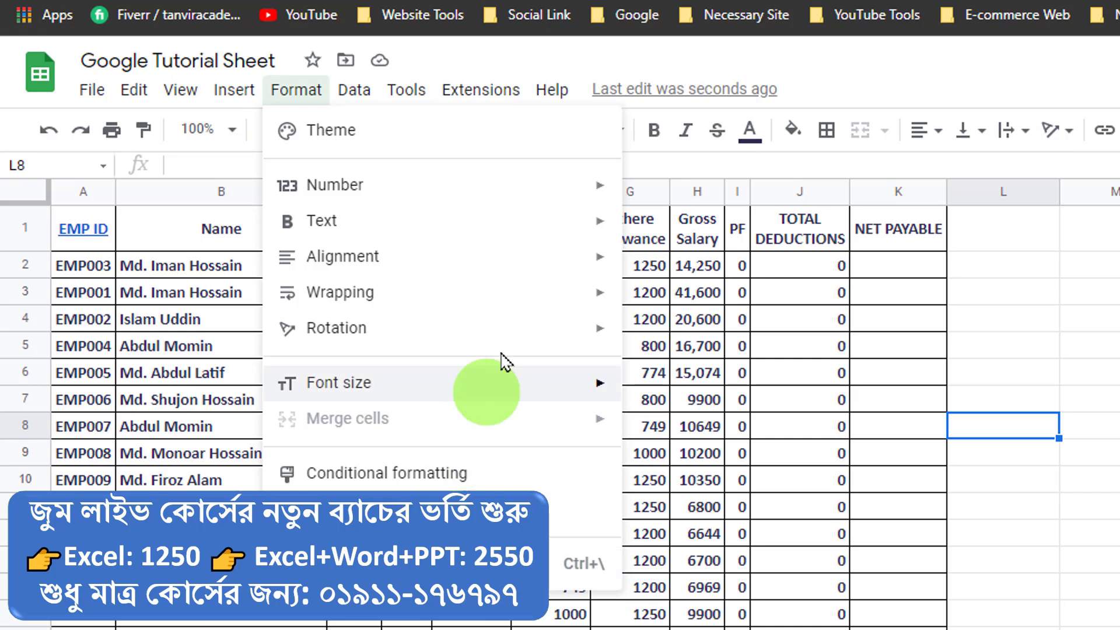
mouse_move(521, 256)
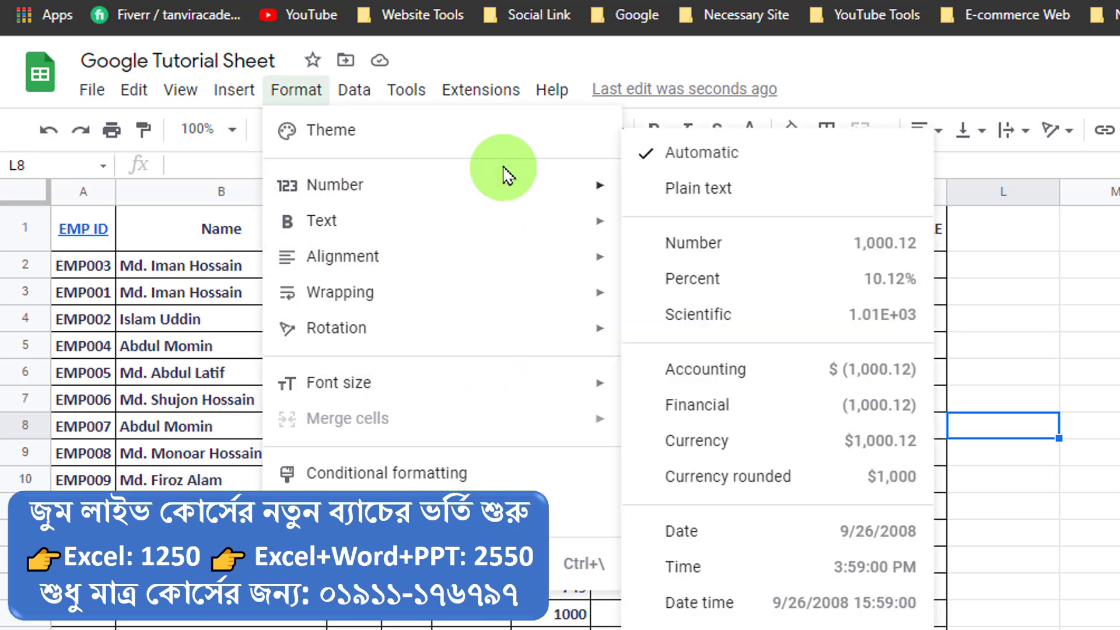
mouse_move(474, 186)
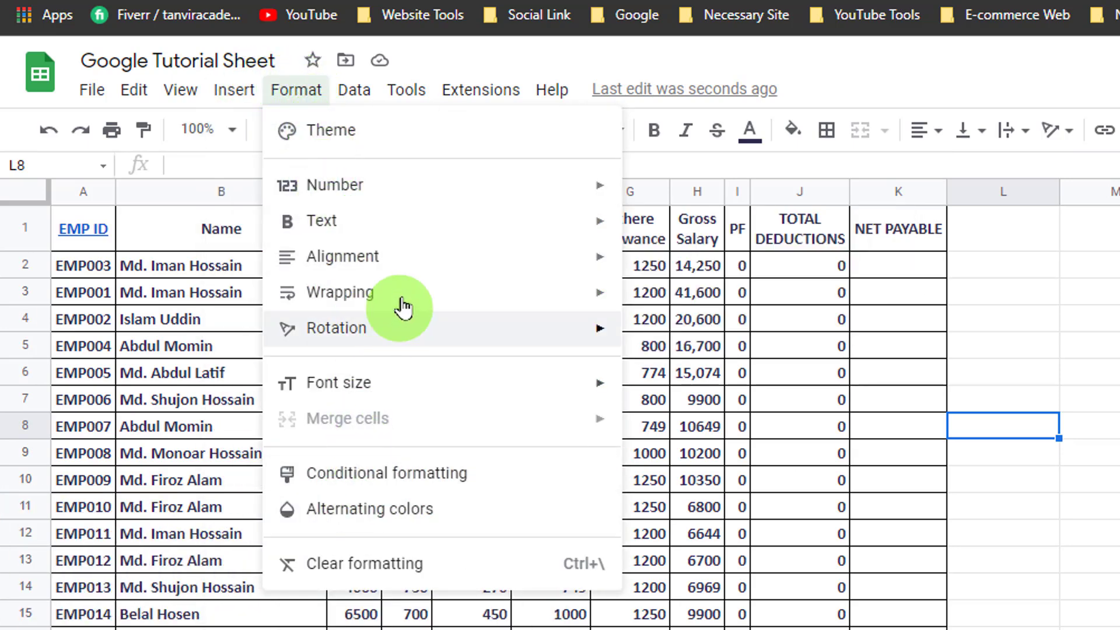
mouse_move(402, 304)
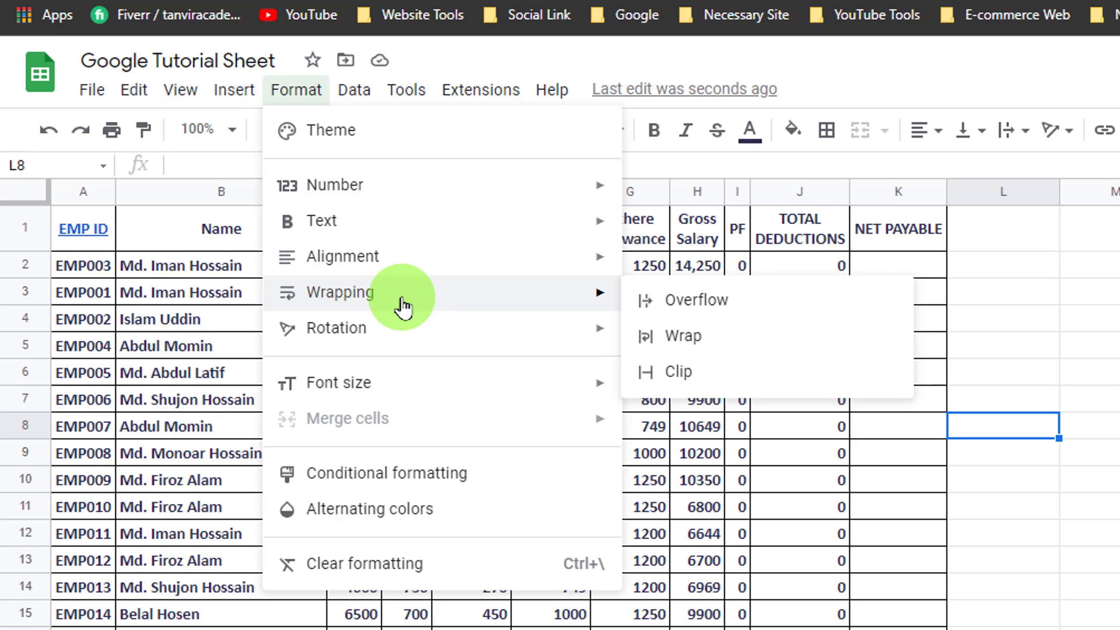
click(1089, 265)
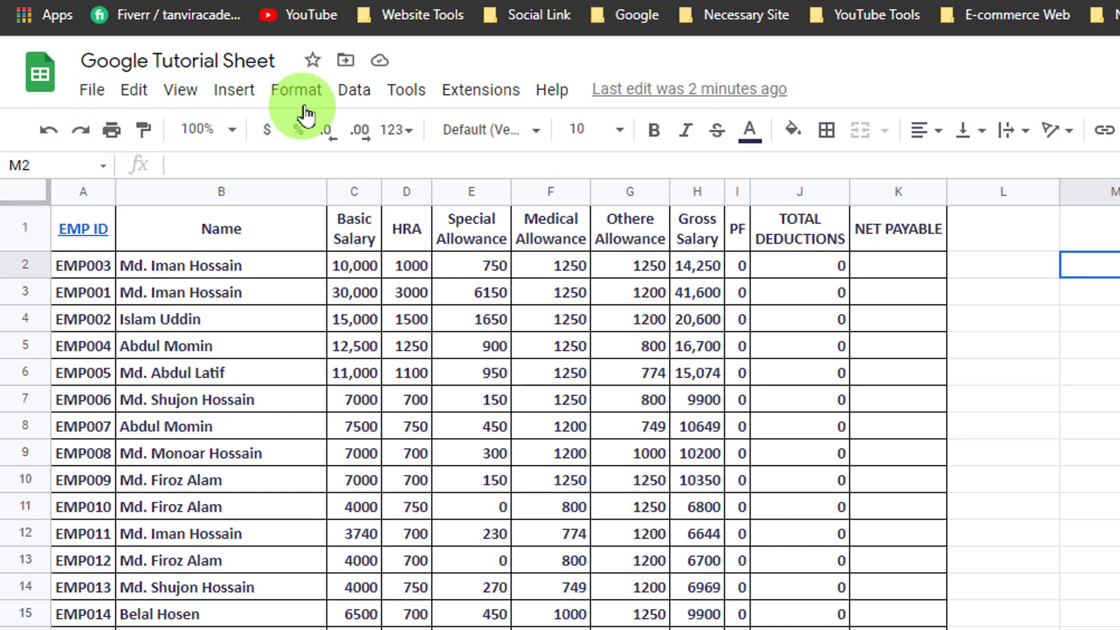
- Open the Themes panel, which shows Energetic as the current theme
click(300, 93)
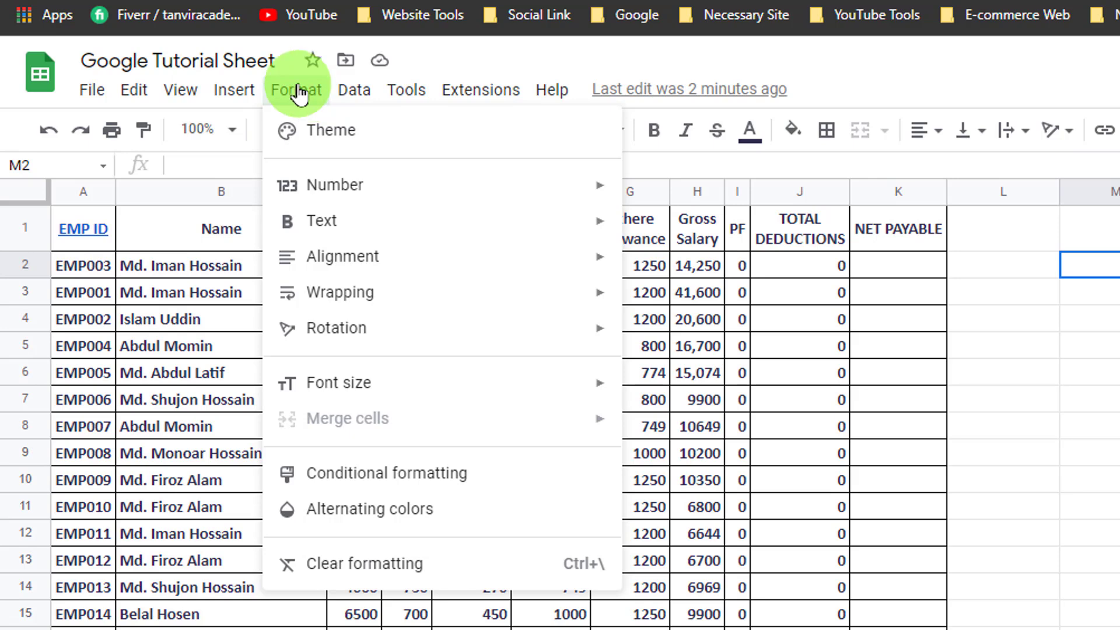
click(323, 140)
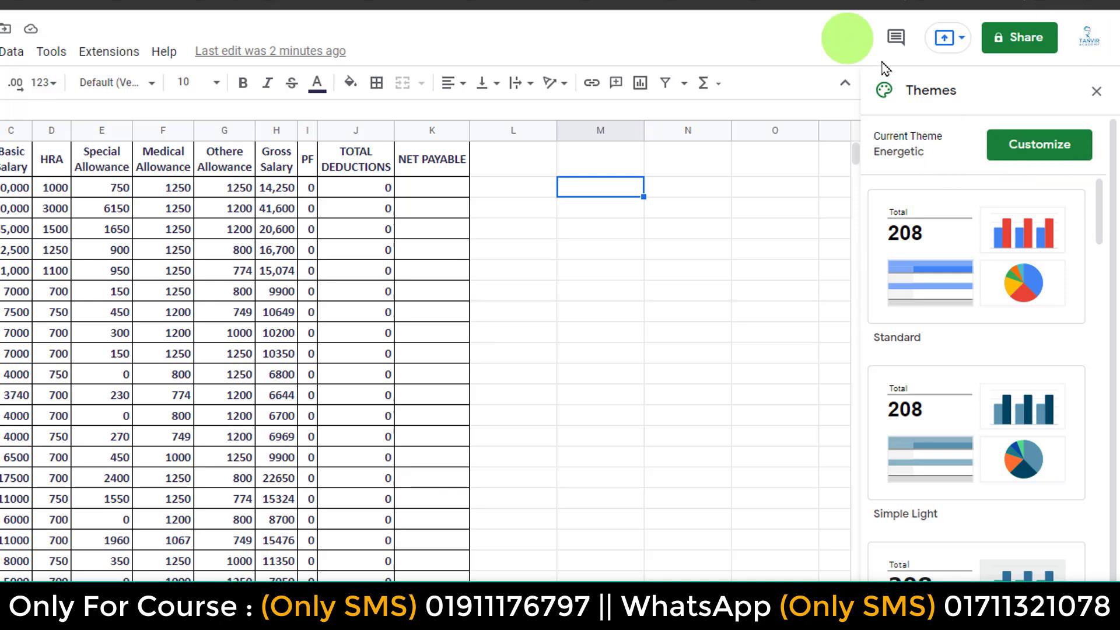
scroll(960, 368, down, 9)
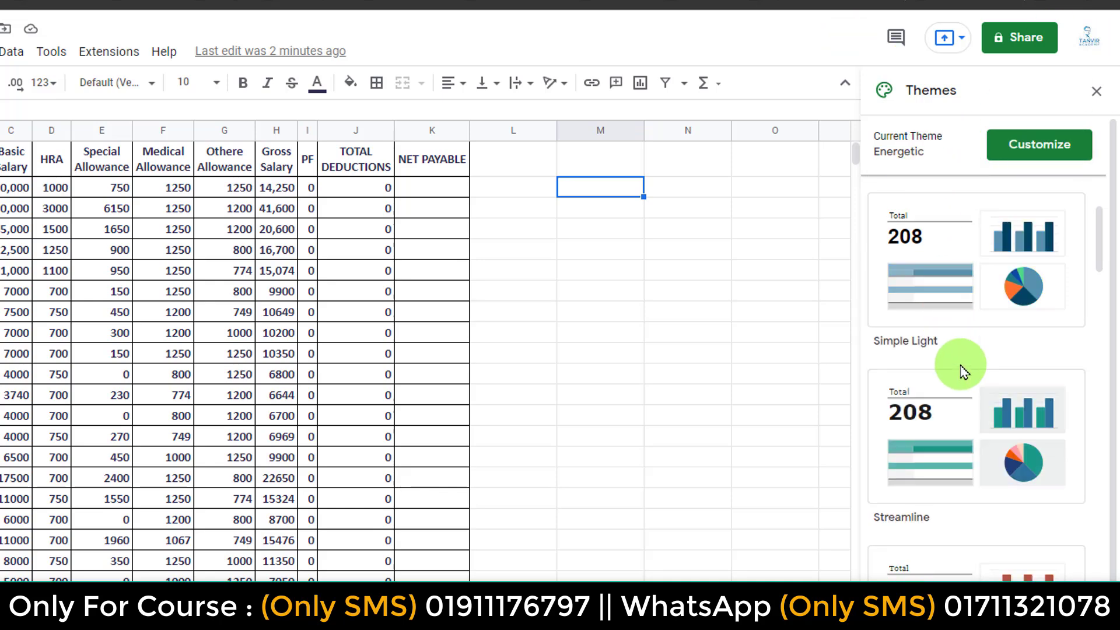
scroll(961, 371, up, 6)
scroll(962, 372, up, 3)
click(552, 246)
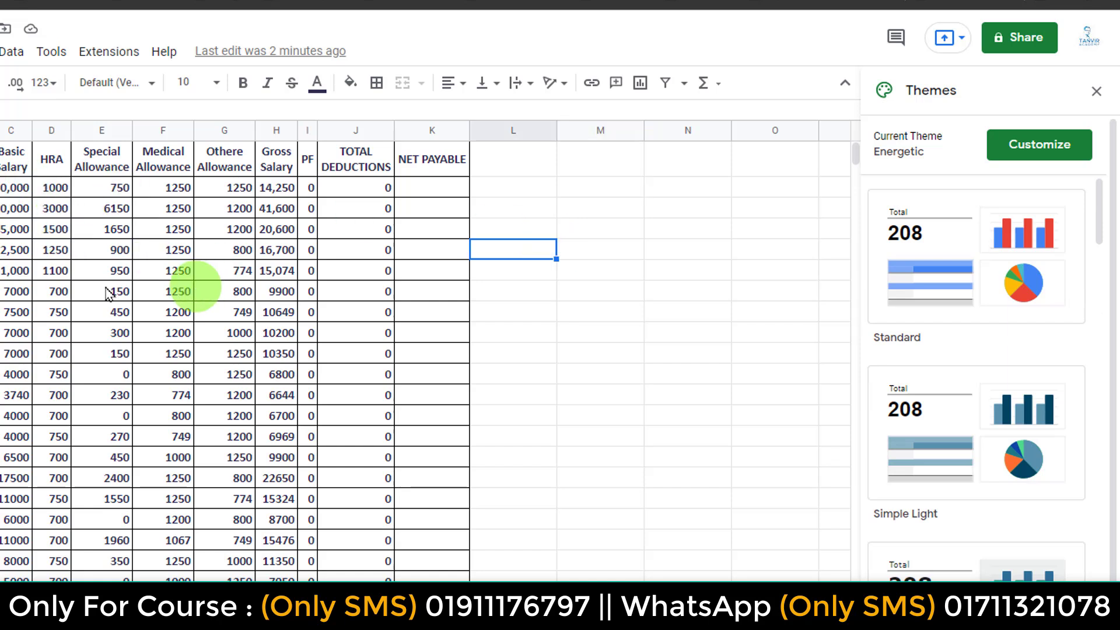
- Fill the header row with the pinkish red Energetic theme colour
drag(3, 159, 431, 174)
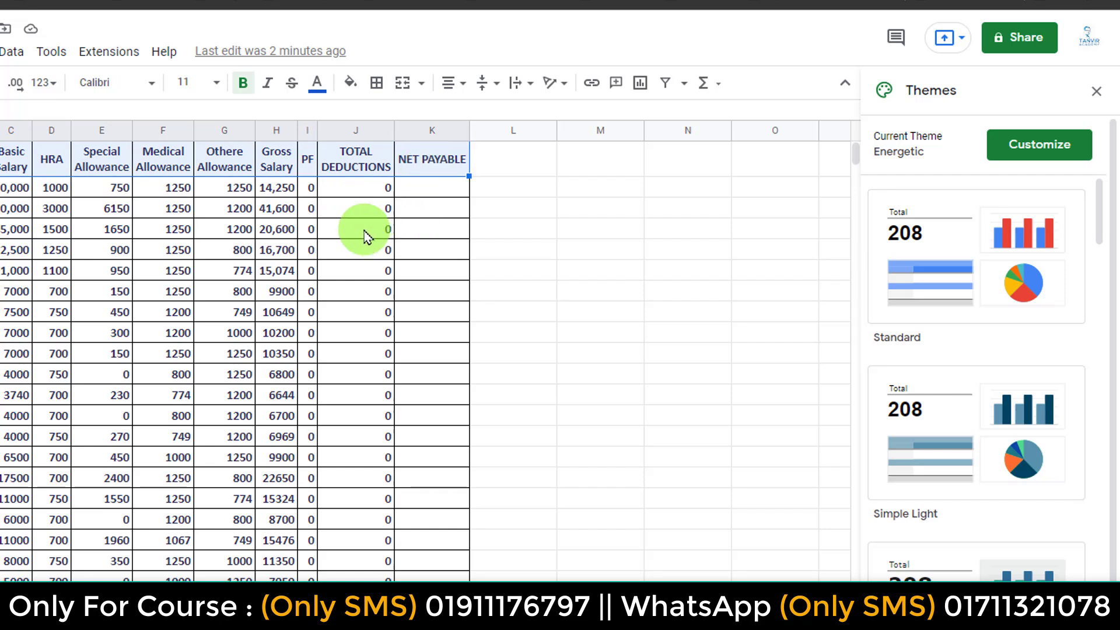
click(349, 85)
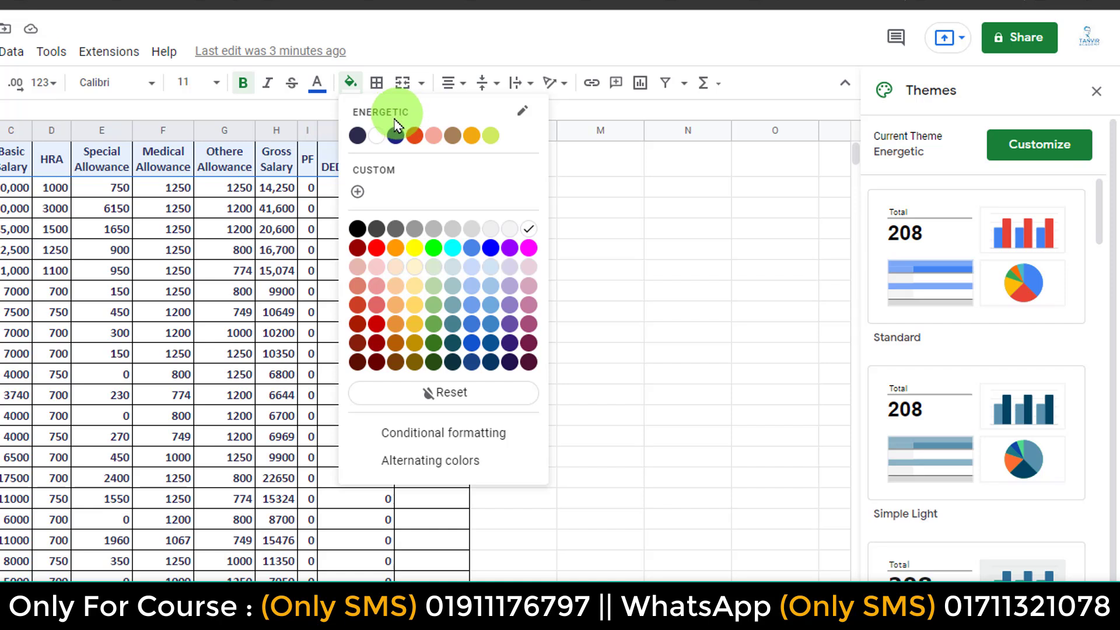
click(432, 137)
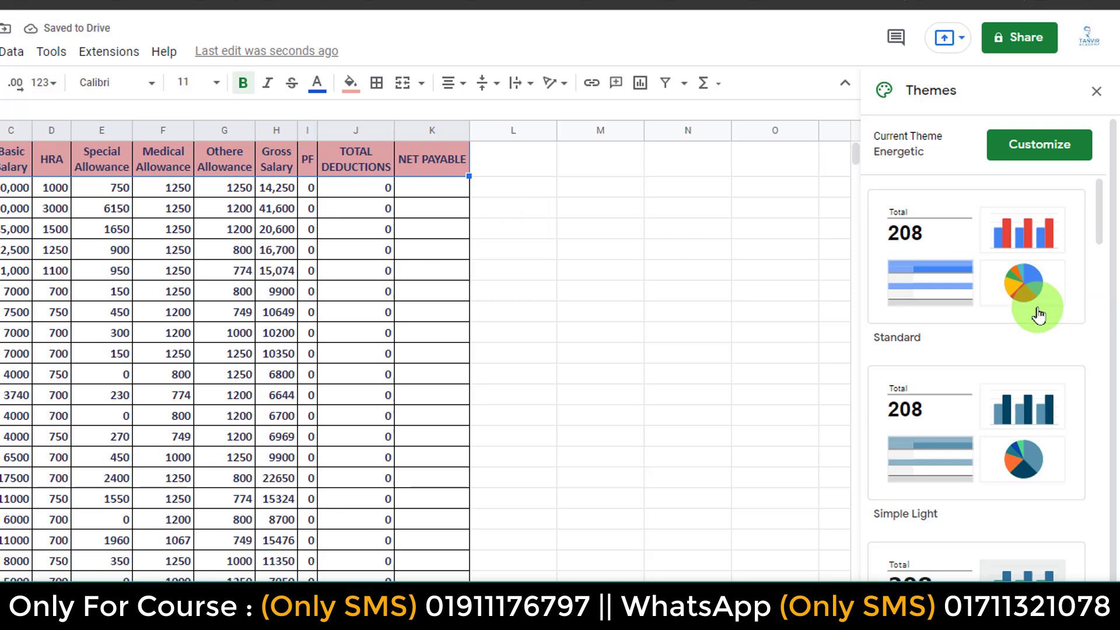
- Try the Simple Light, Streamline, Paradigm, Momentum, Energetic and Cozy themes in turn
scroll(1038, 315, down, 2)
click(1018, 327)
scroll(1021, 333, down, 2)
scroll(1020, 337, down, 2)
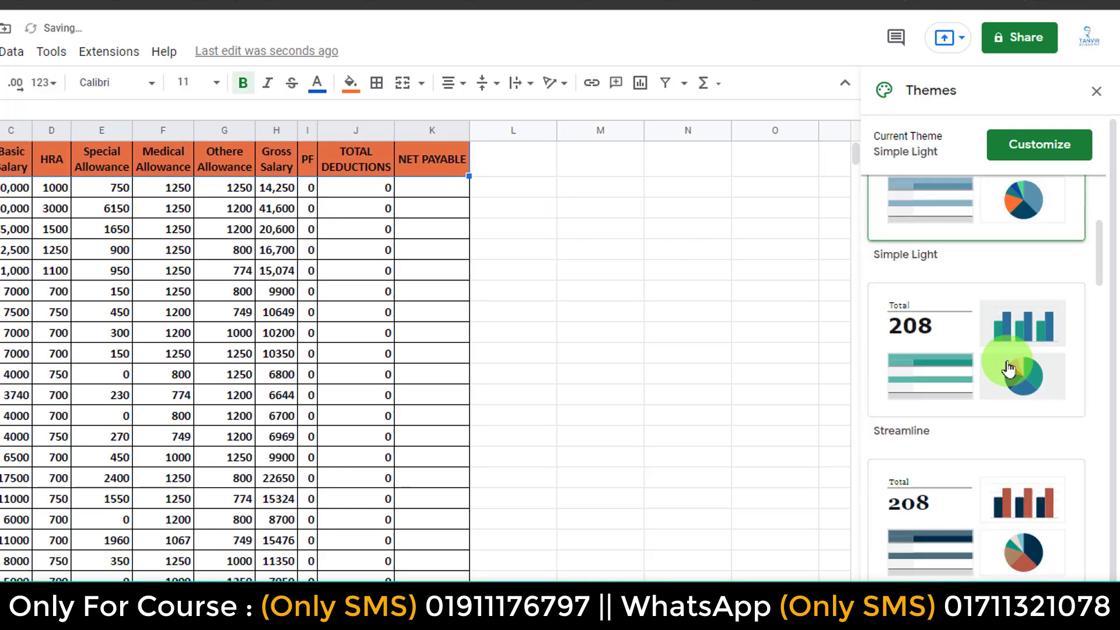
click(1007, 370)
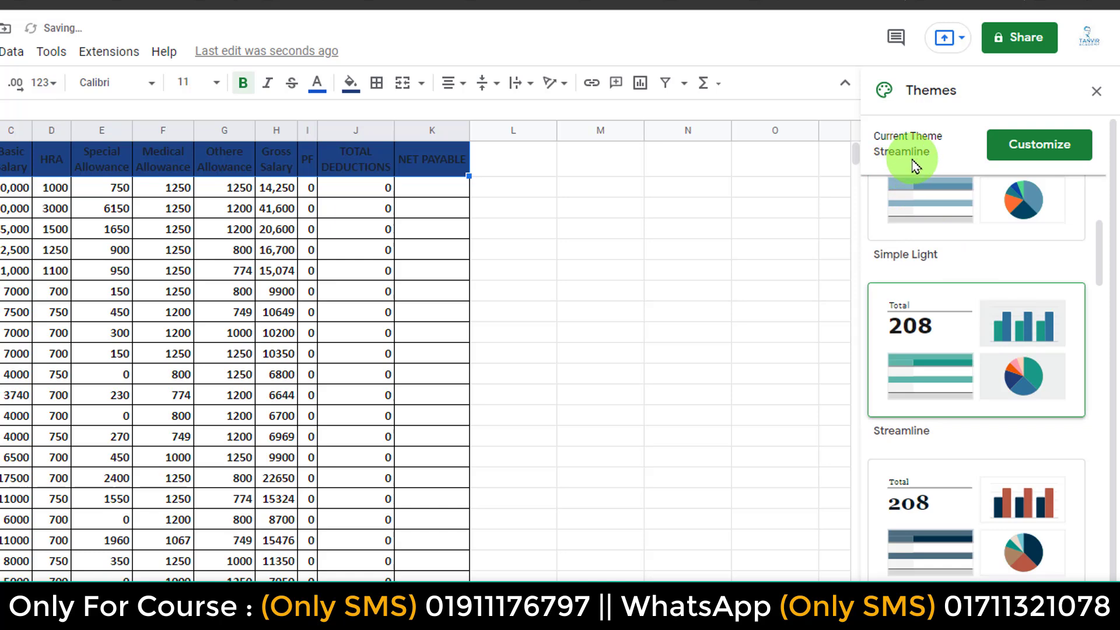
scroll(968, 382, down, 3)
click(975, 382)
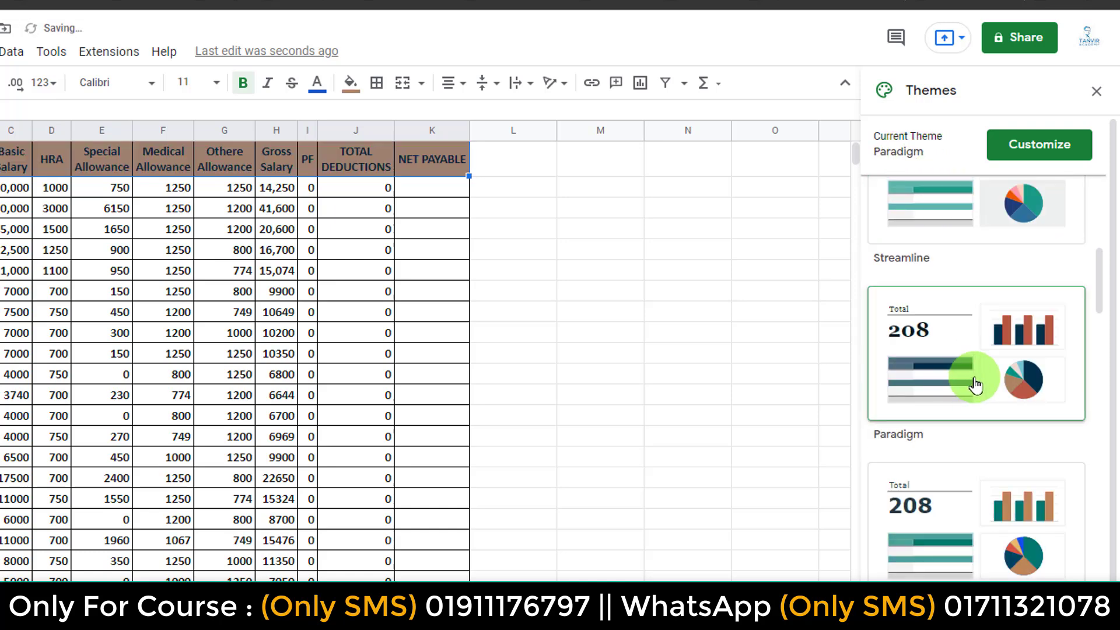
scroll(1020, 409, down, 4)
click(1024, 461)
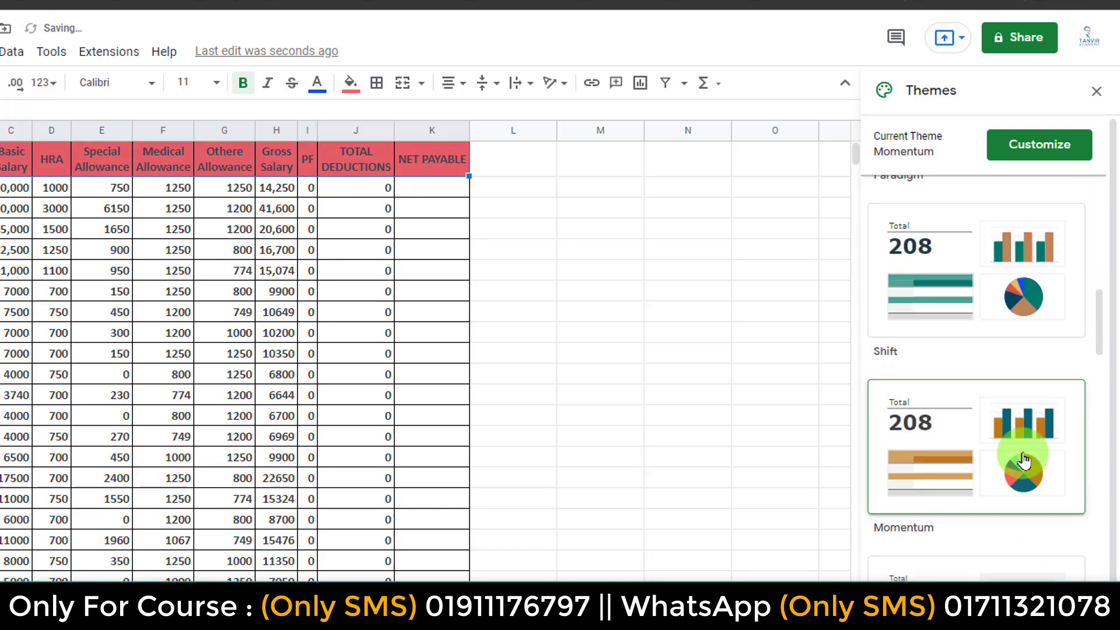
scroll(1024, 461, down, 5)
click(1018, 461)
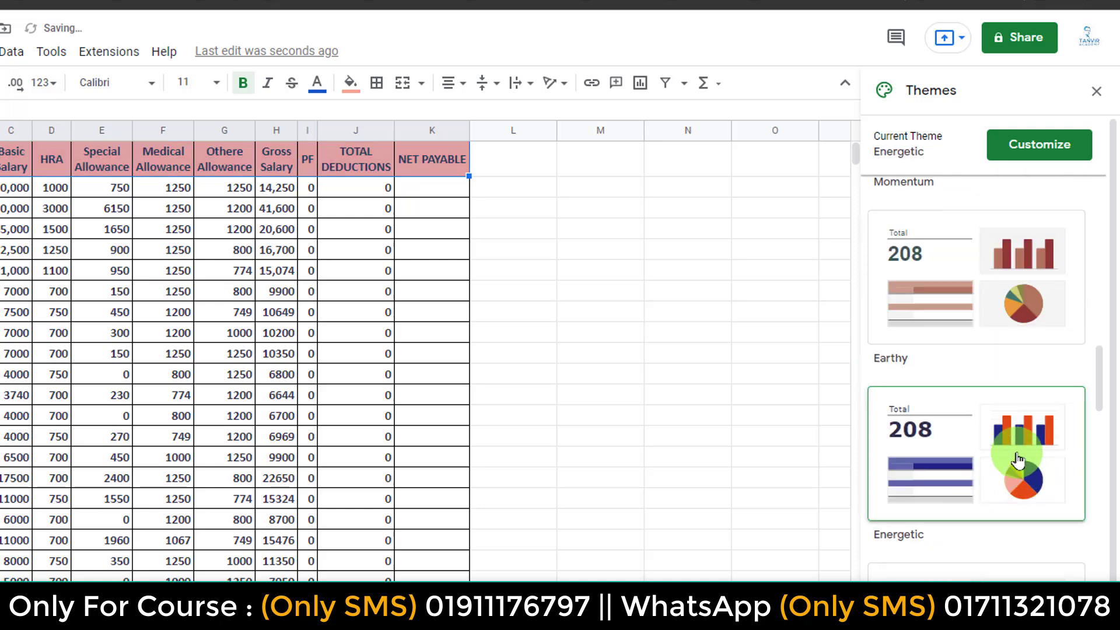
scroll(1018, 461, down, 3)
click(1011, 454)
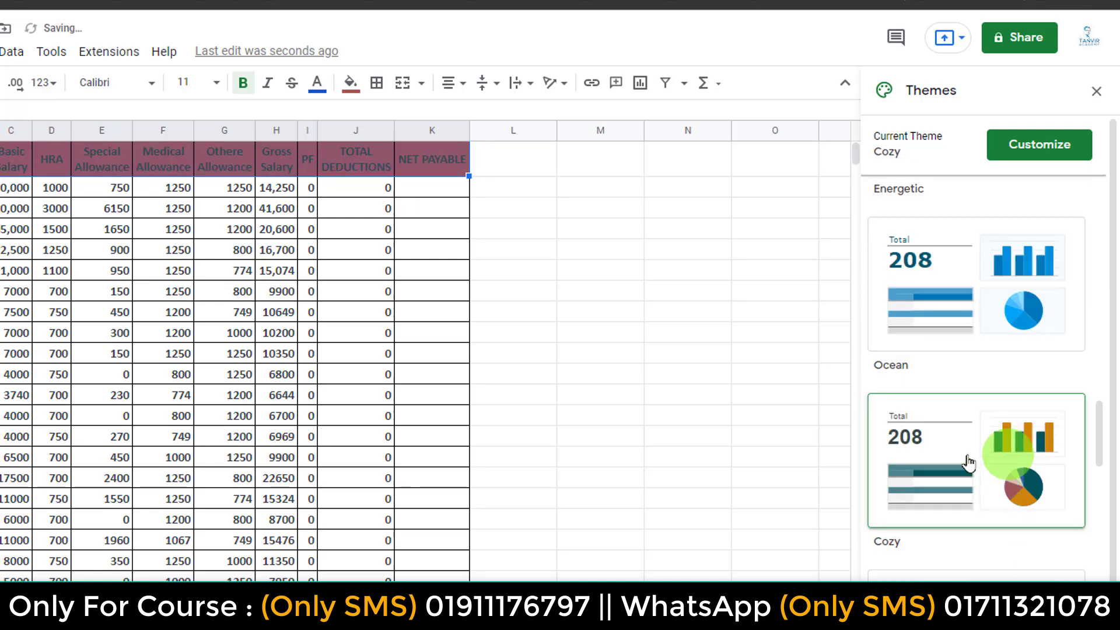
- Compare Cozy's fill colours, then apply the Calm theme and check its swatches
click(354, 84)
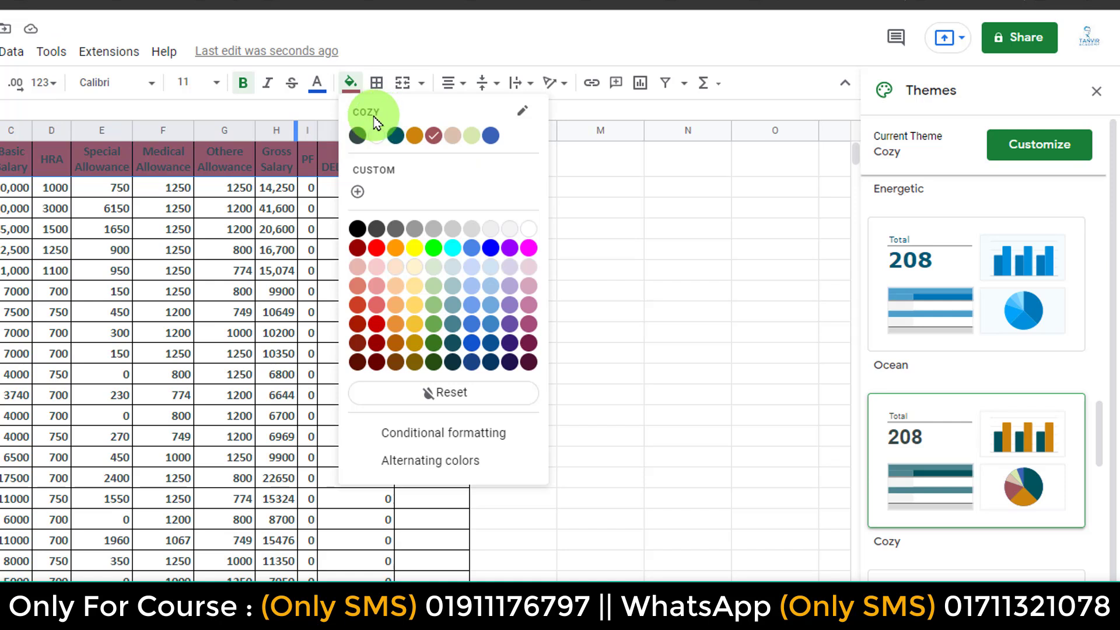
scroll(1029, 557, down, 6)
click(1018, 447)
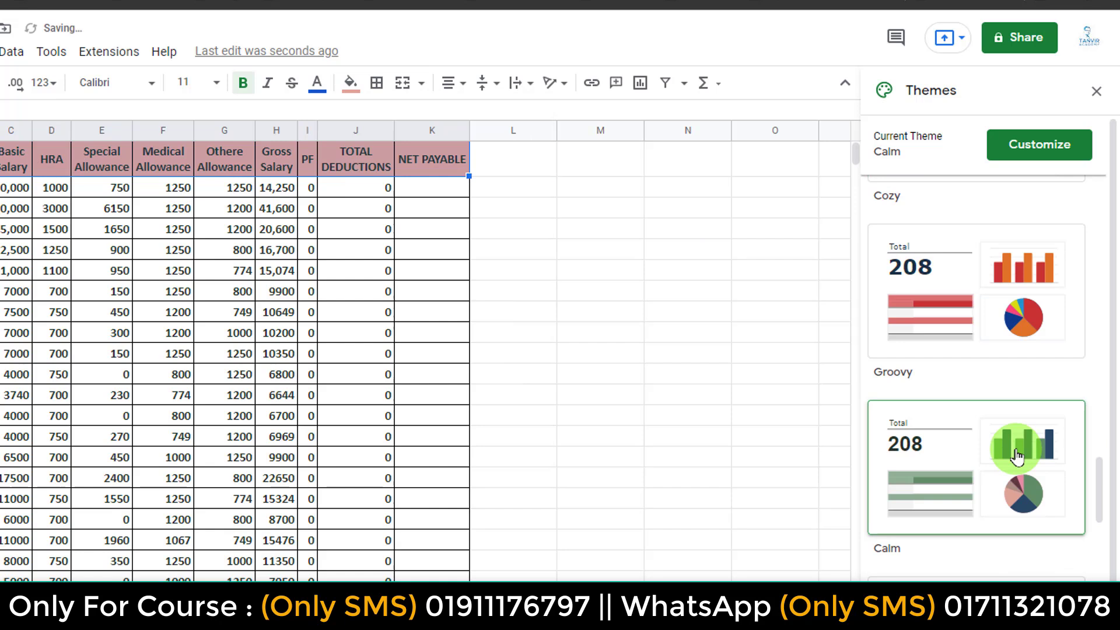
click(362, 88)
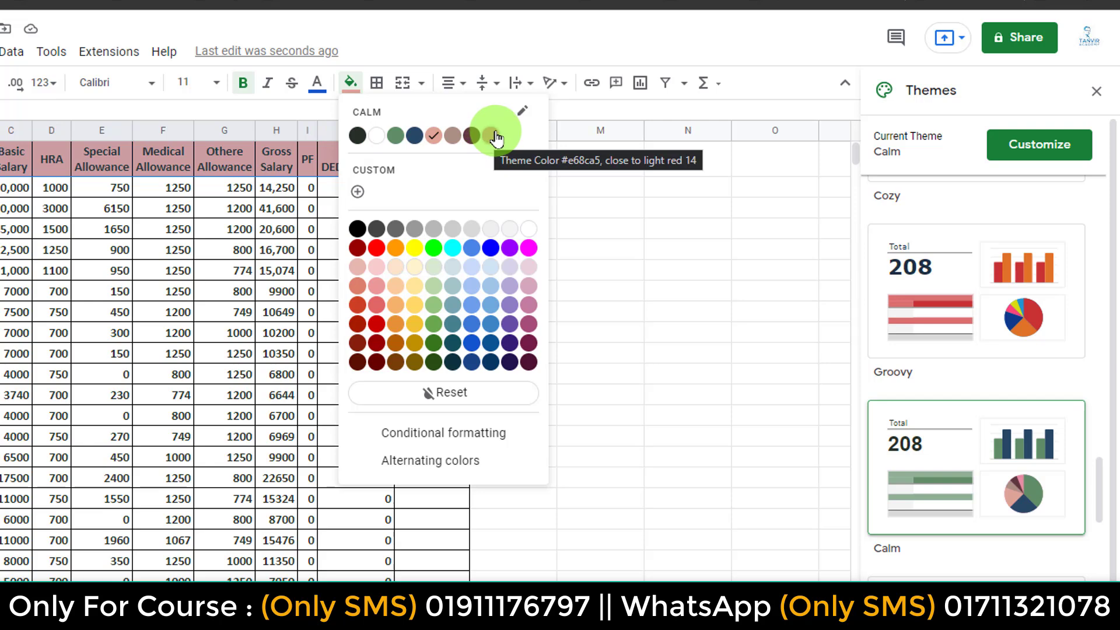
click(607, 211)
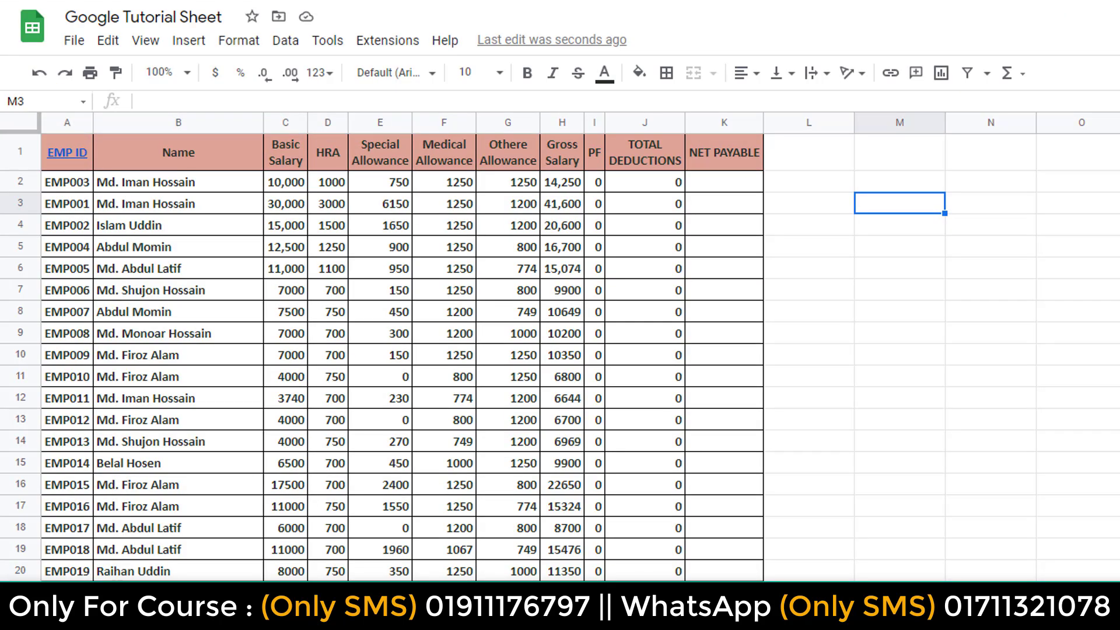
- Apply the Automatic number format to cell M4 so 334345 is a number
click(254, 46)
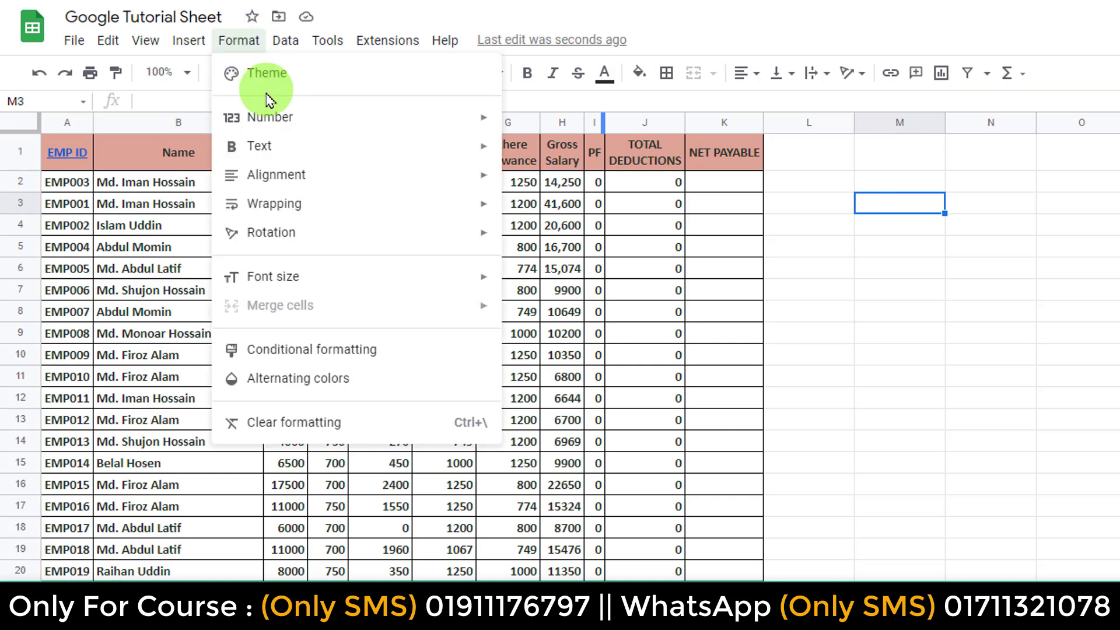
mouse_move(265, 116)
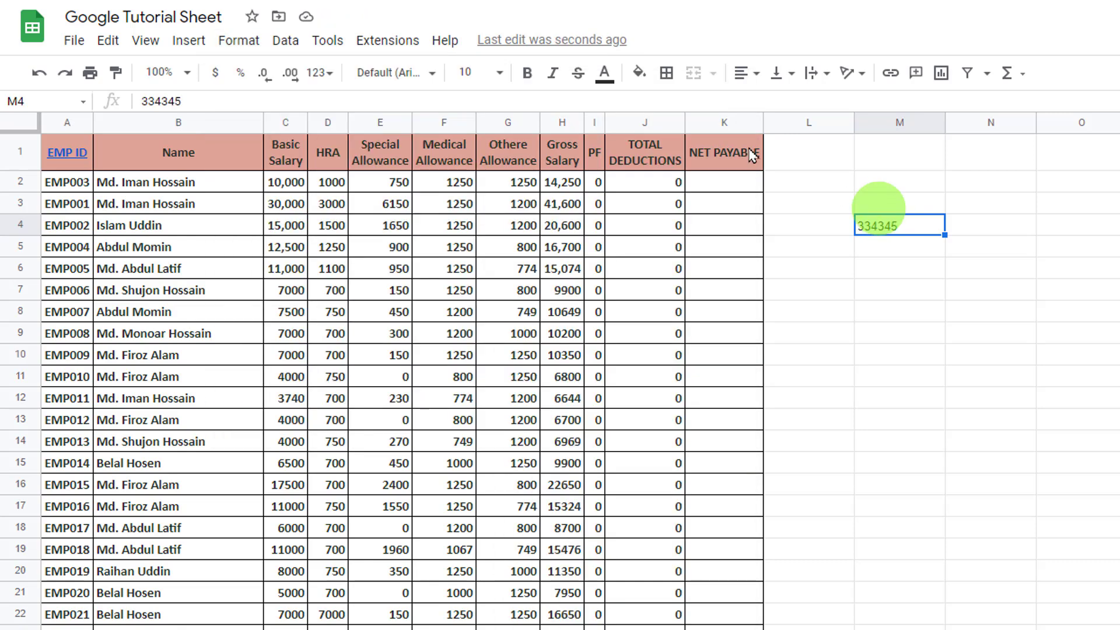
click(238, 42)
mouse_move(292, 115)
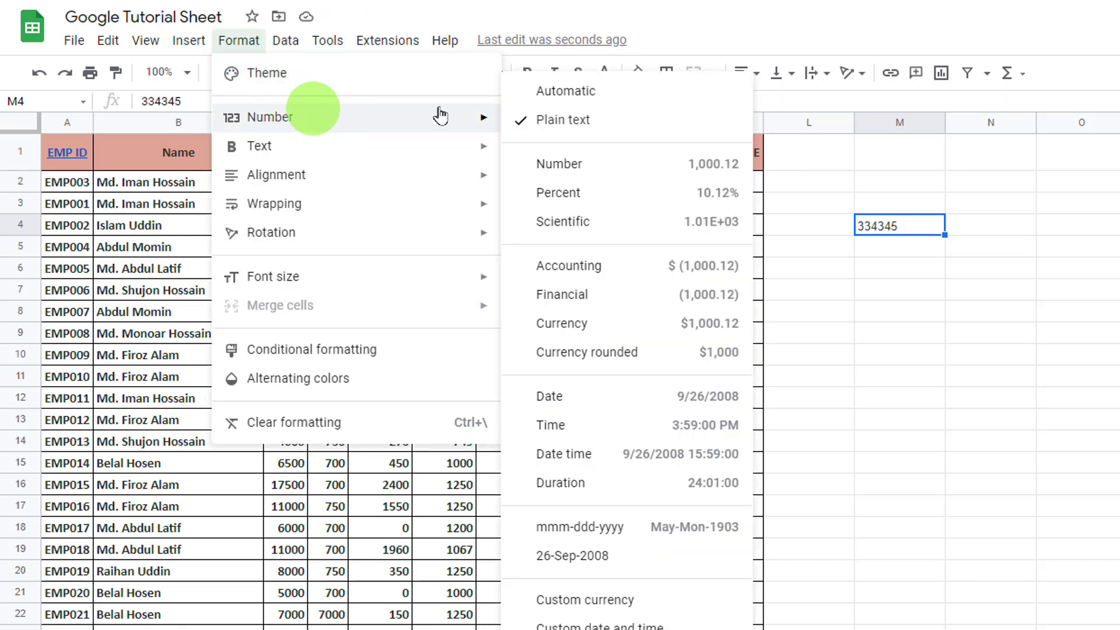
click(619, 101)
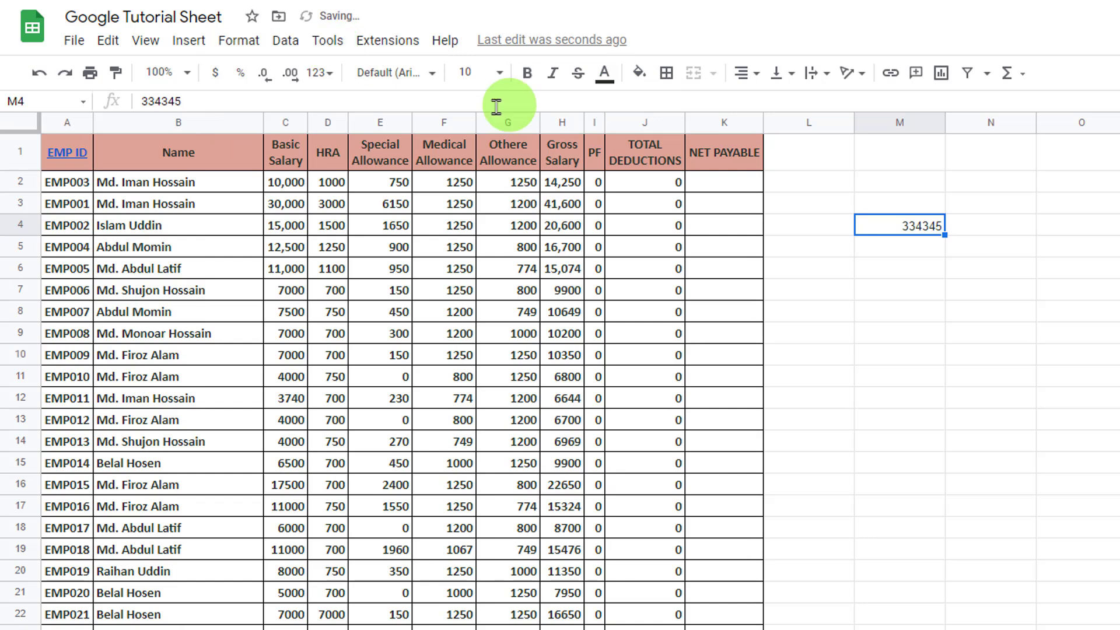
click(234, 42)
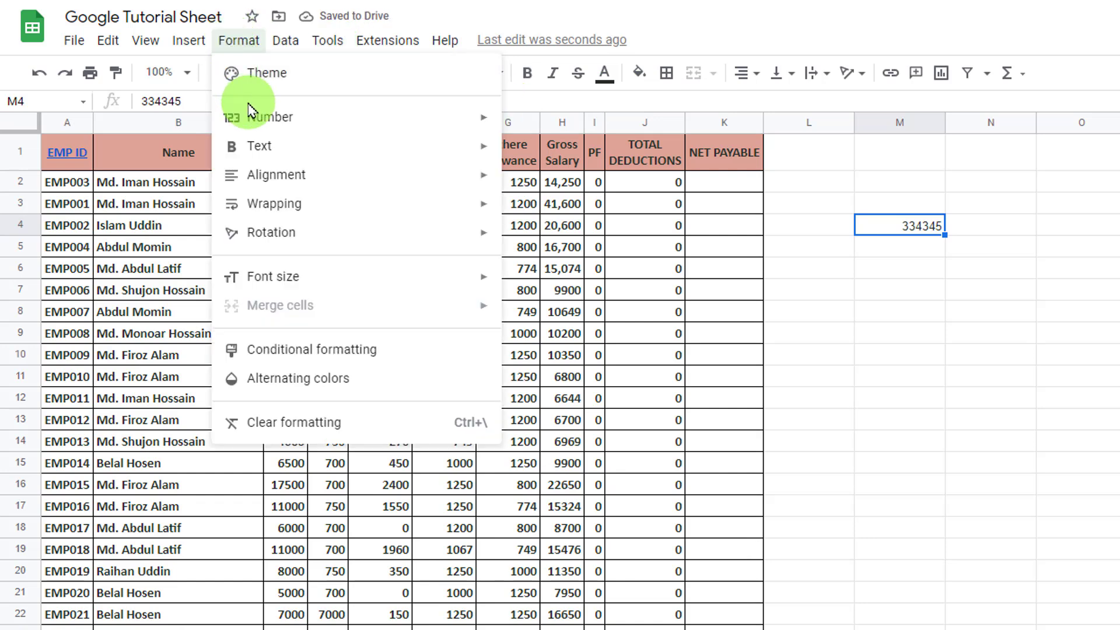
mouse_move(265, 117)
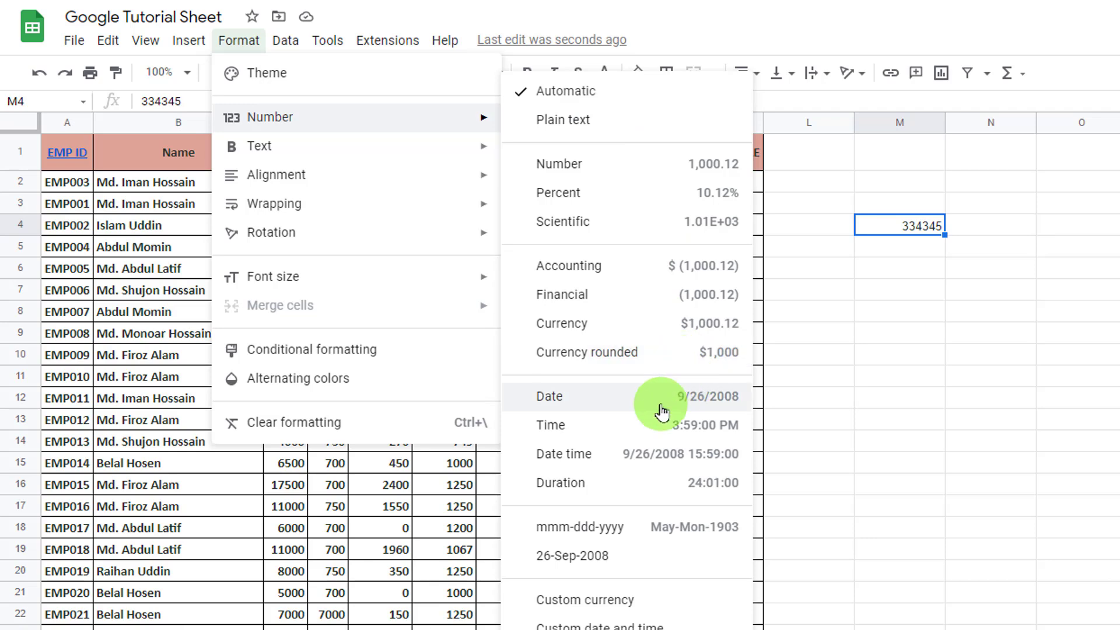
- Insert an empty column to the left of the Name column
click(879, 299)
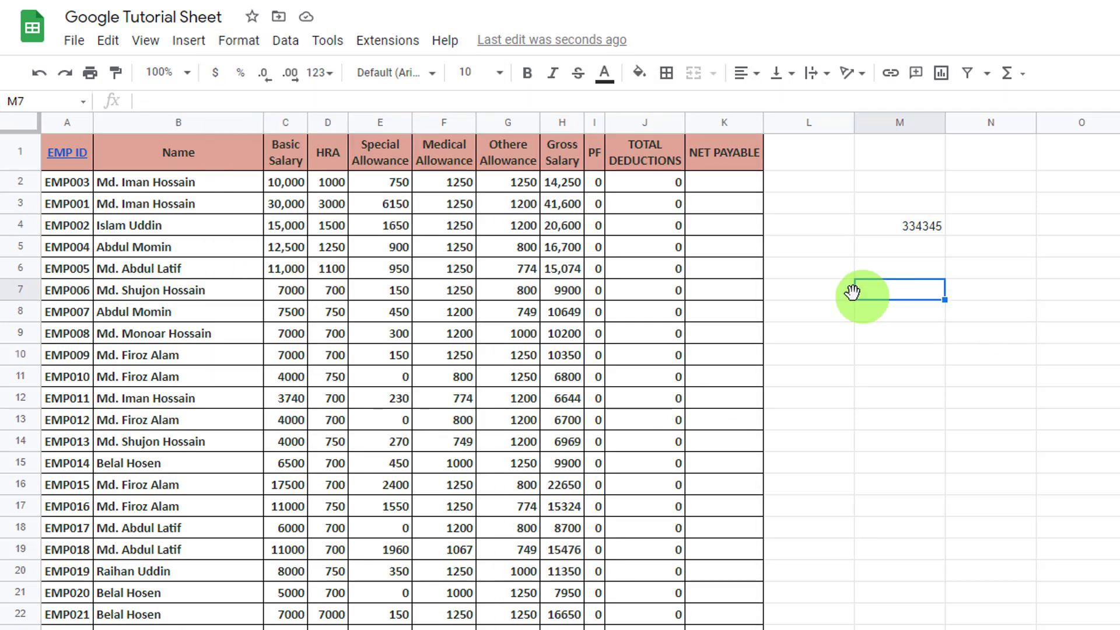
click(210, 123)
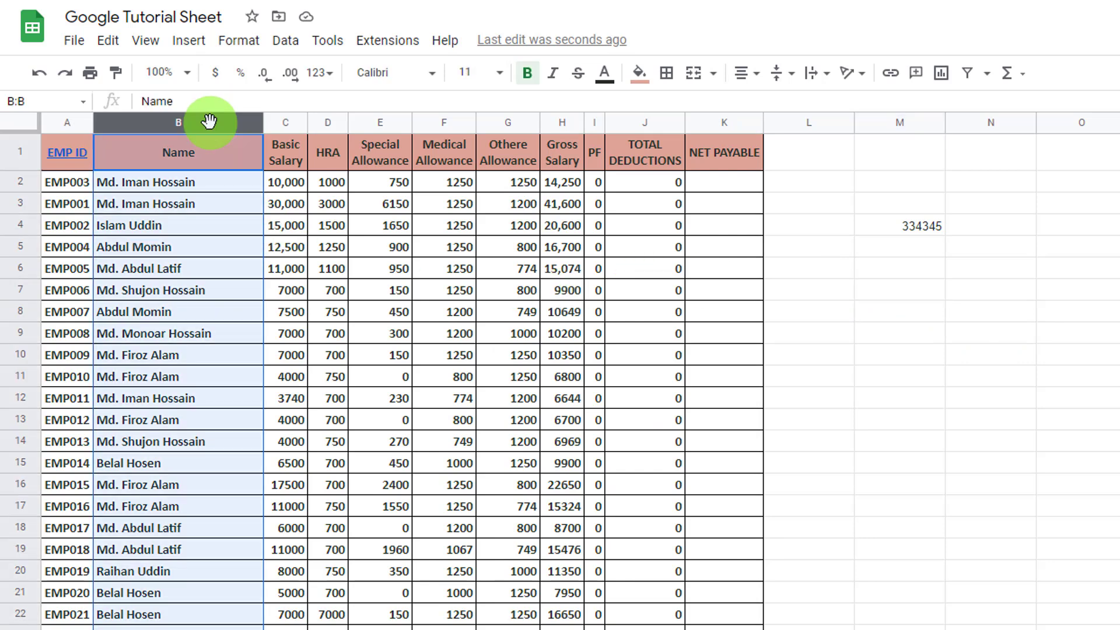
right_click(209, 121)
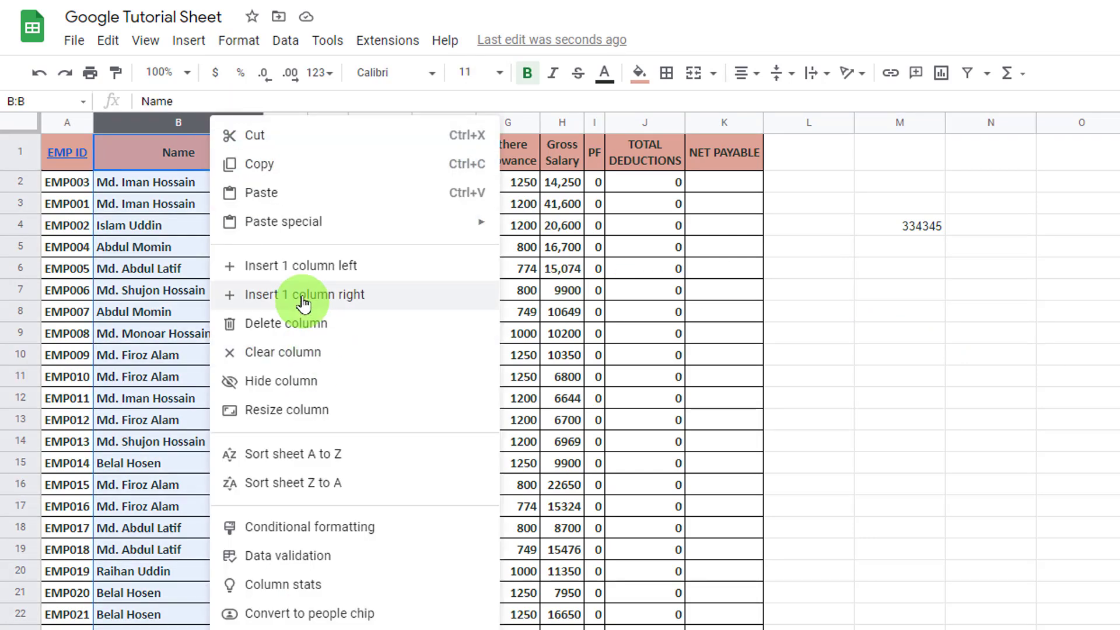
click(303, 263)
- Enter the header Date in B1 and 01-01-2022 in B2
click(207, 158)
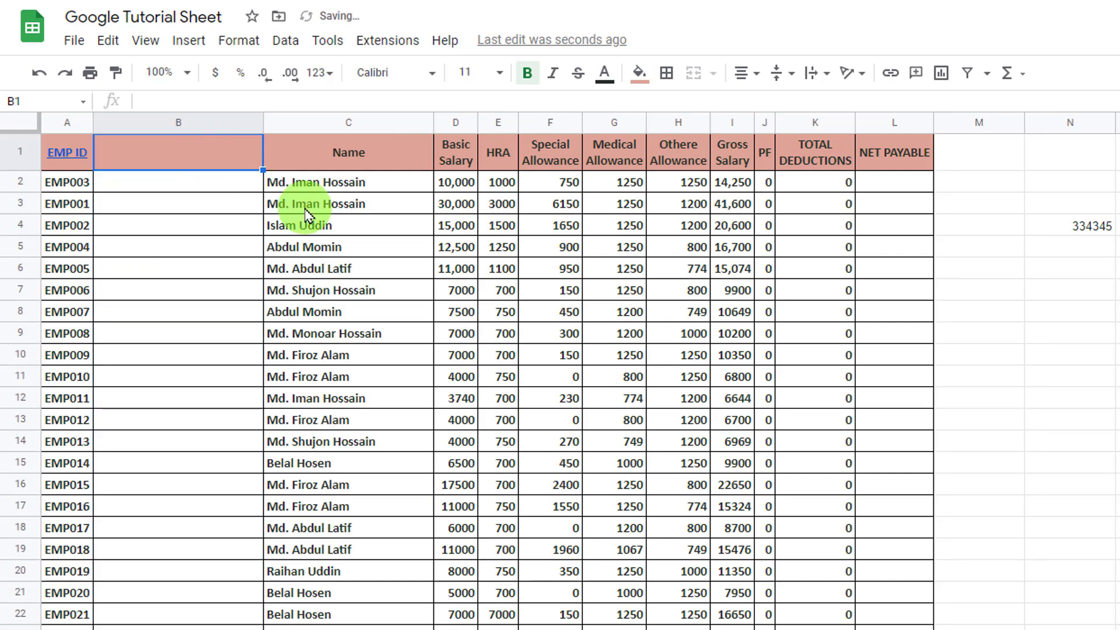
text(Date)
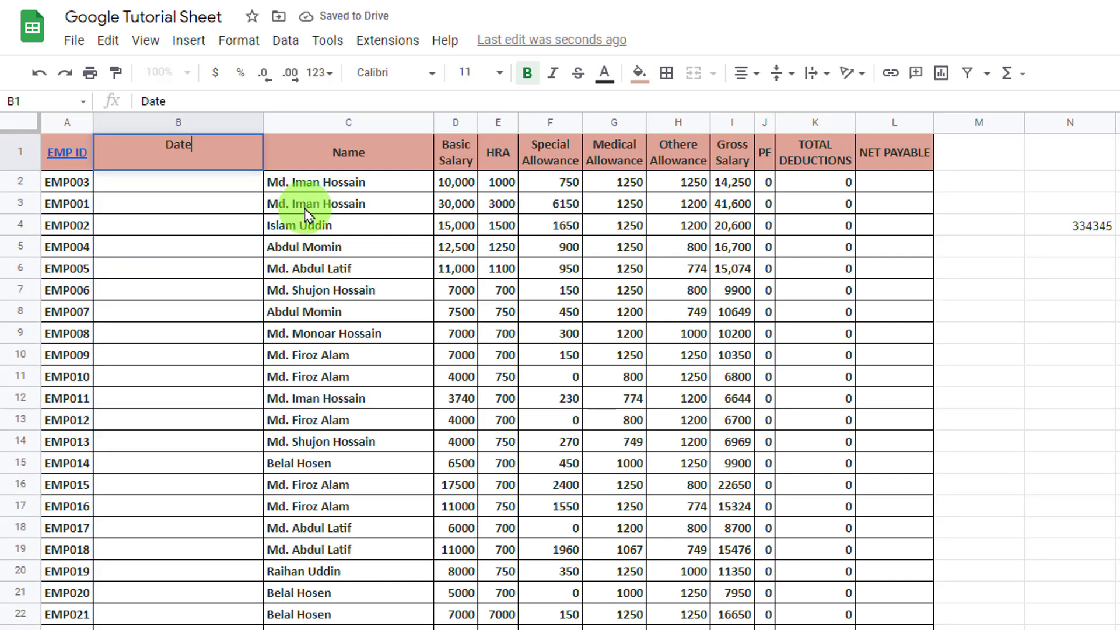
key(Return)
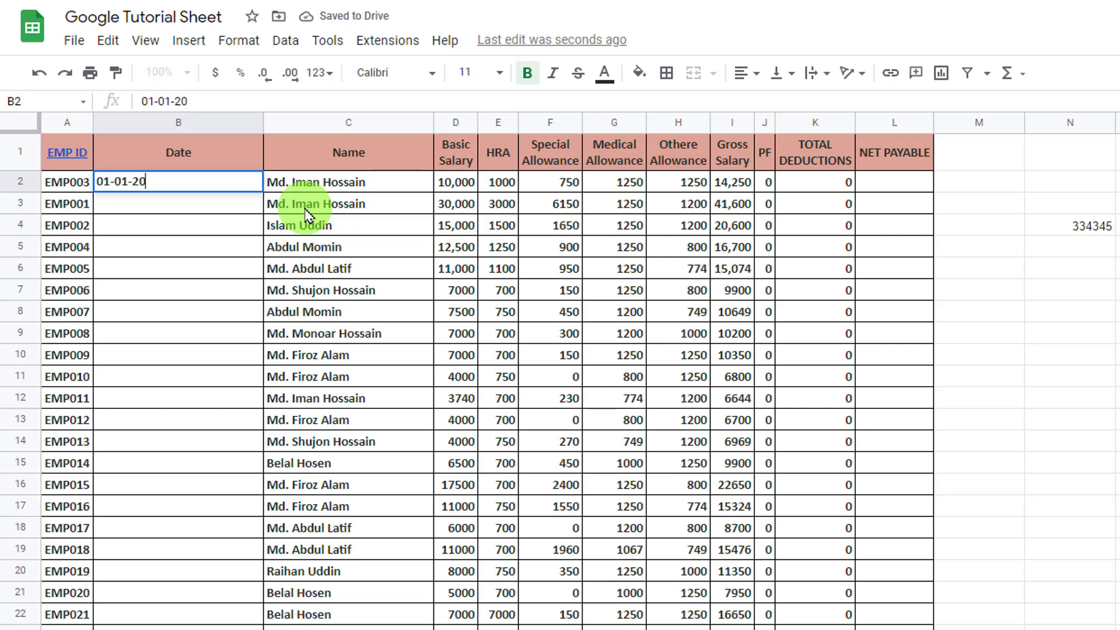
key(Return)
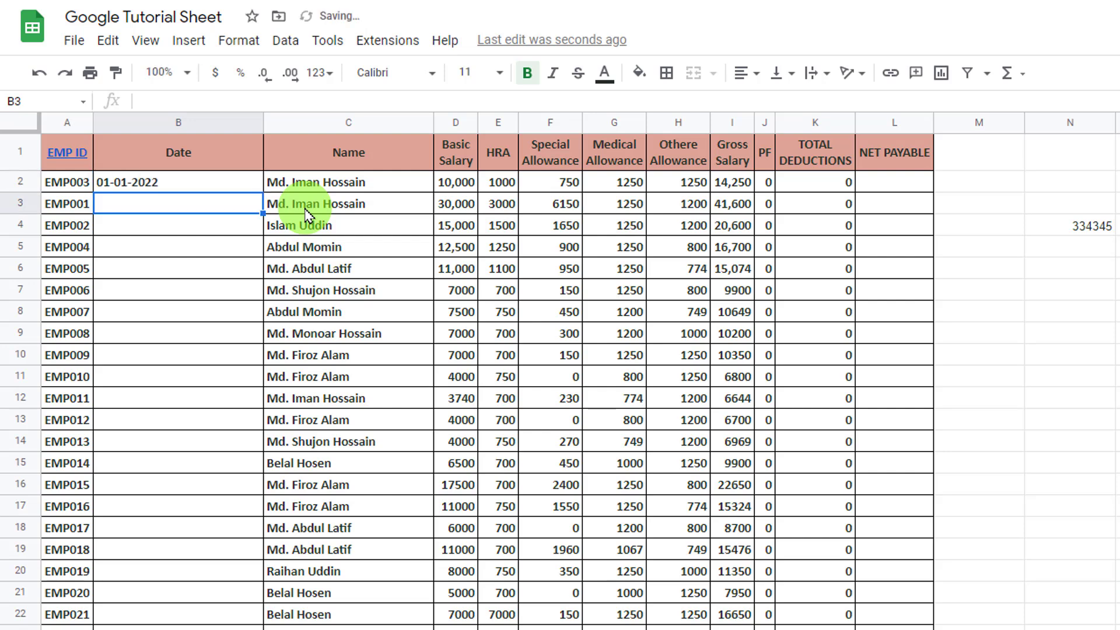
click(227, 181)
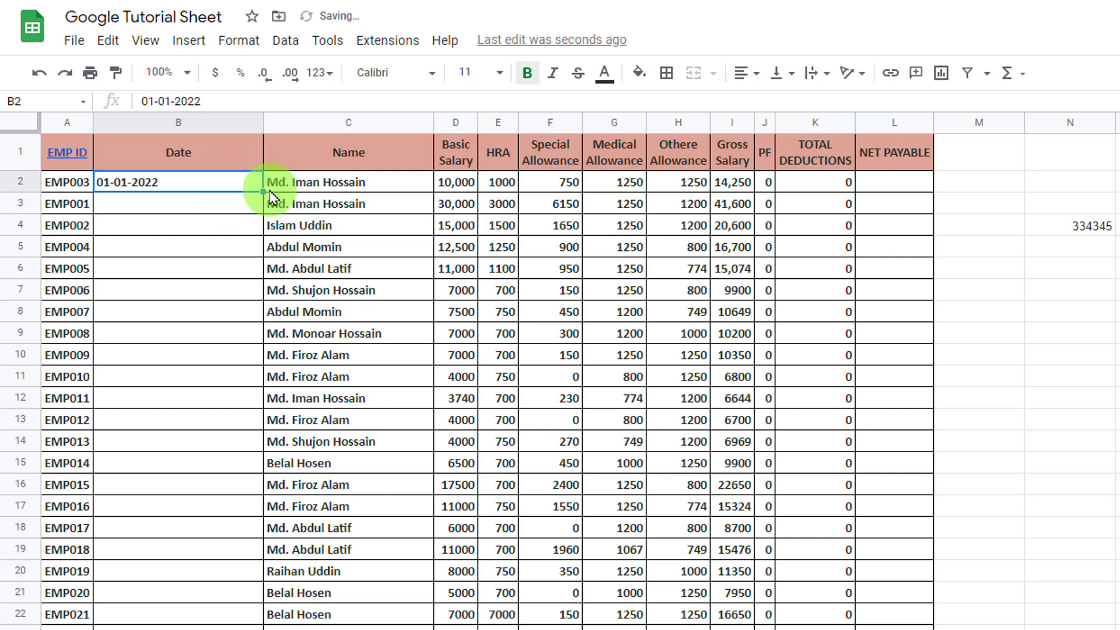
- Apply the Date number format to cell B2 so it reads 1/1/2022
click(188, 40)
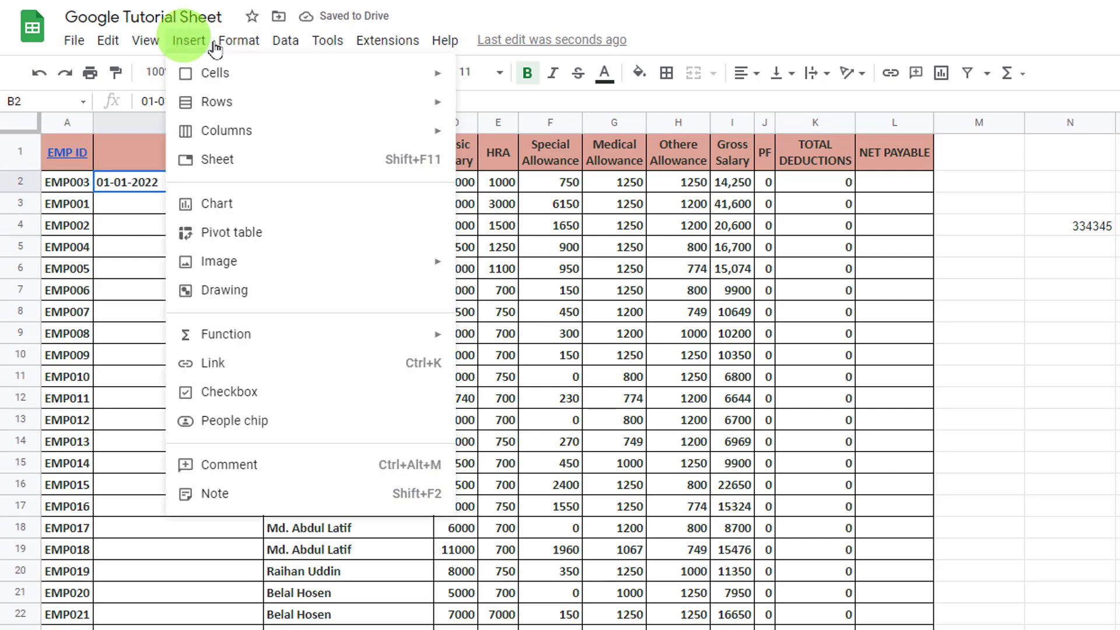
click(244, 47)
click(244, 47)
mouse_move(288, 117)
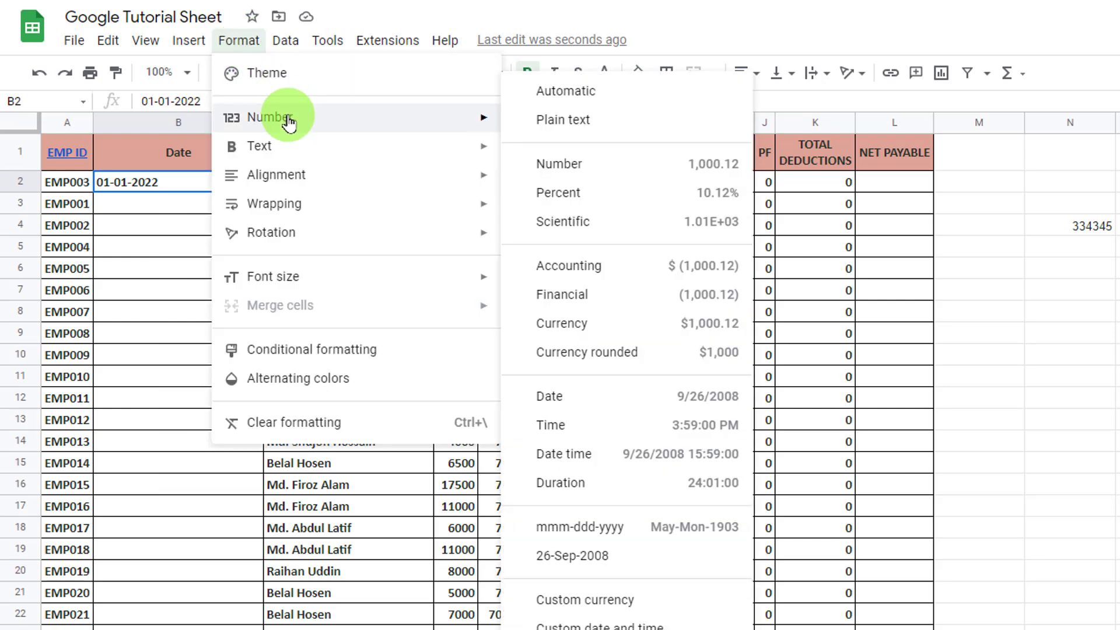
click(666, 399)
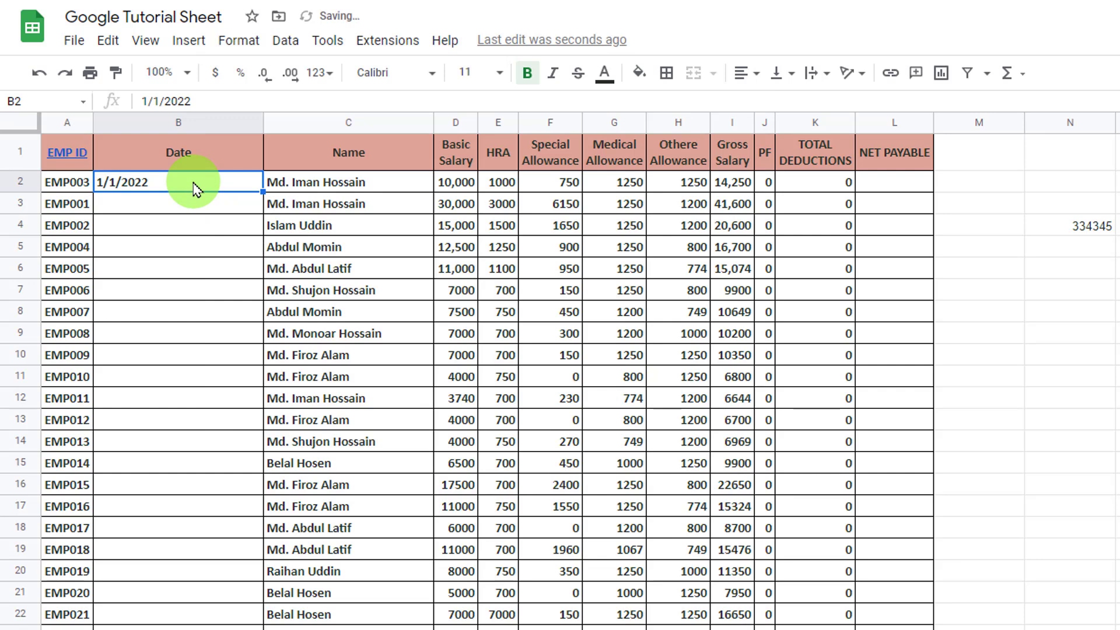
click(232, 40)
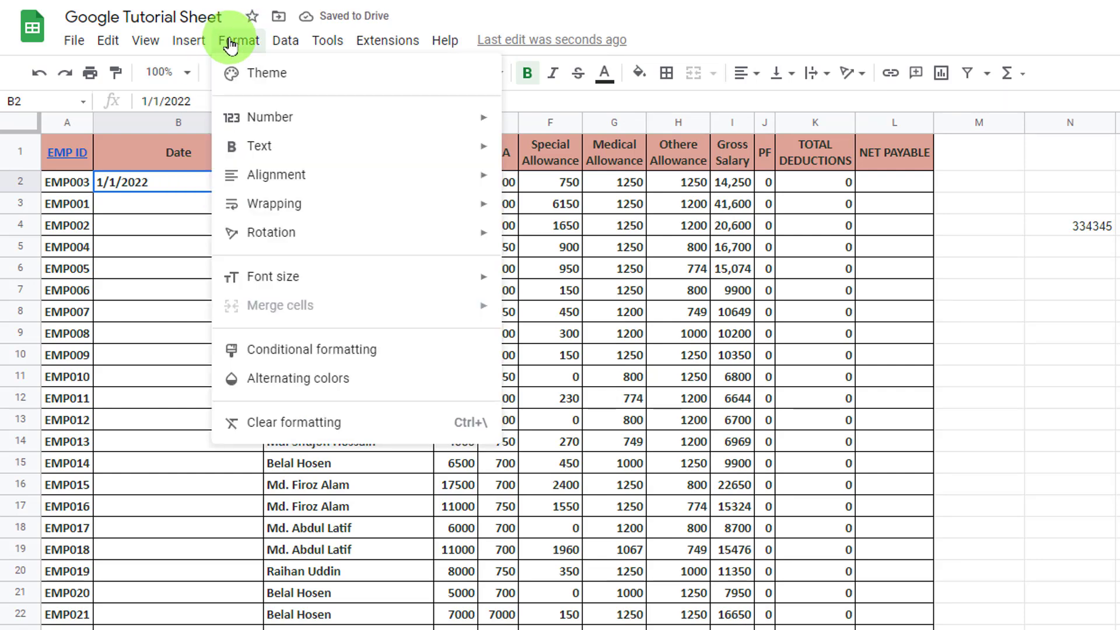
mouse_move(294, 120)
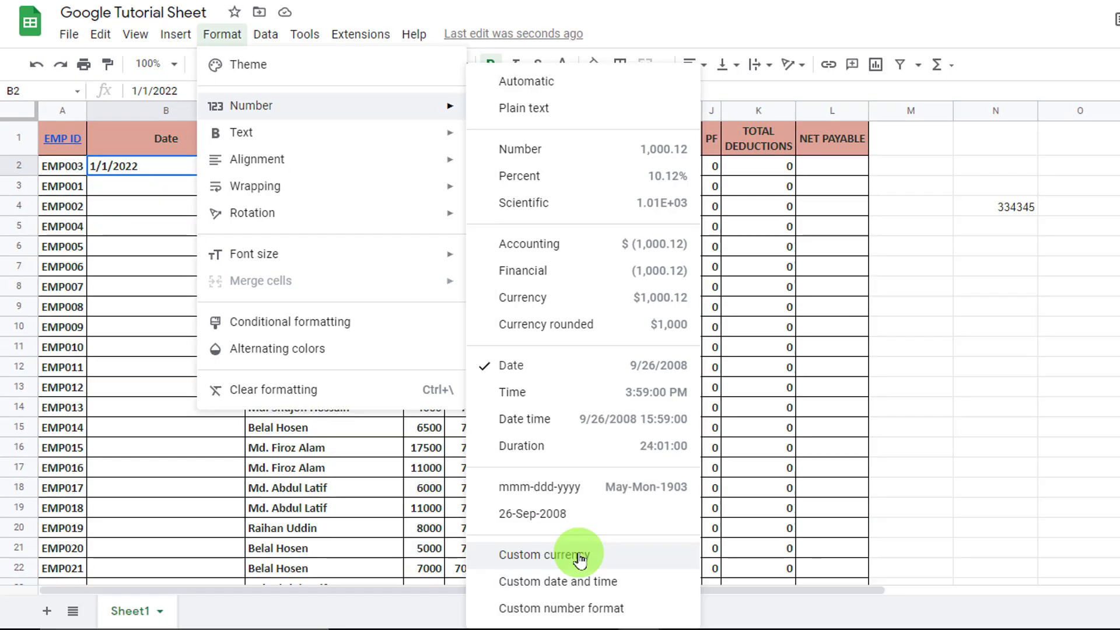
- Select Basic Salary cells D2:D6 and bring up the Custom currency settings
click(834, 388)
drag(424, 168, 443, 236)
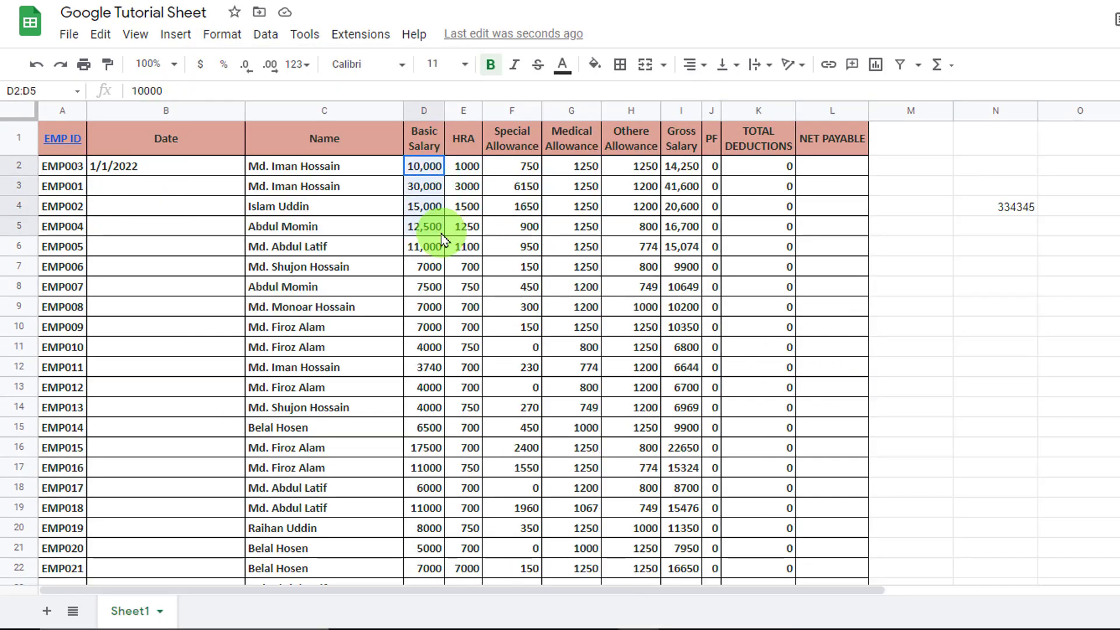
click(222, 34)
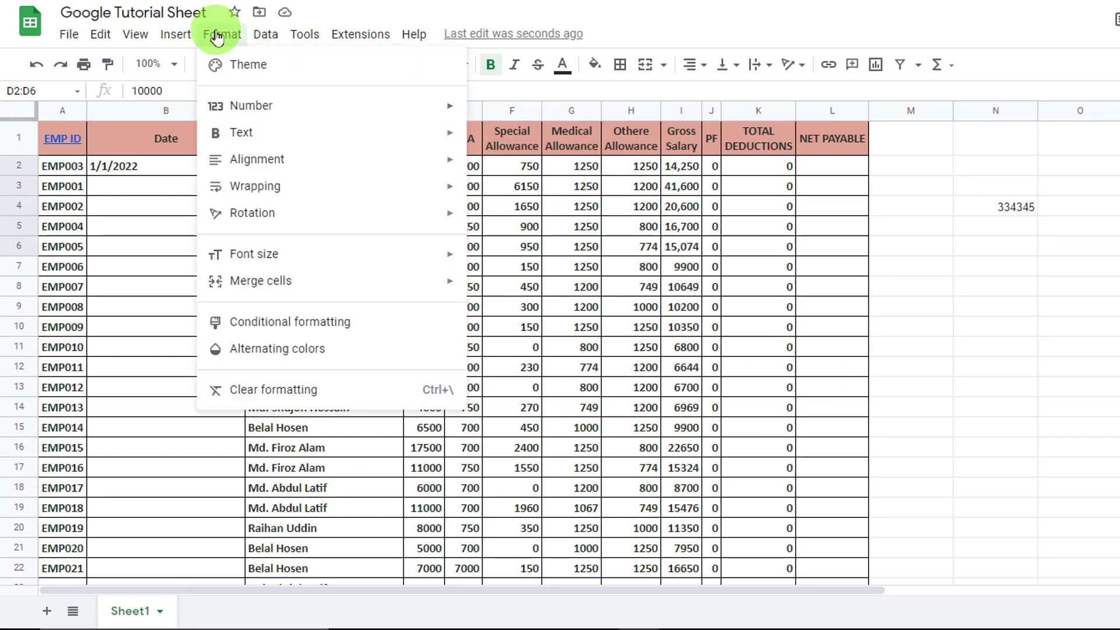
mouse_move(393, 114)
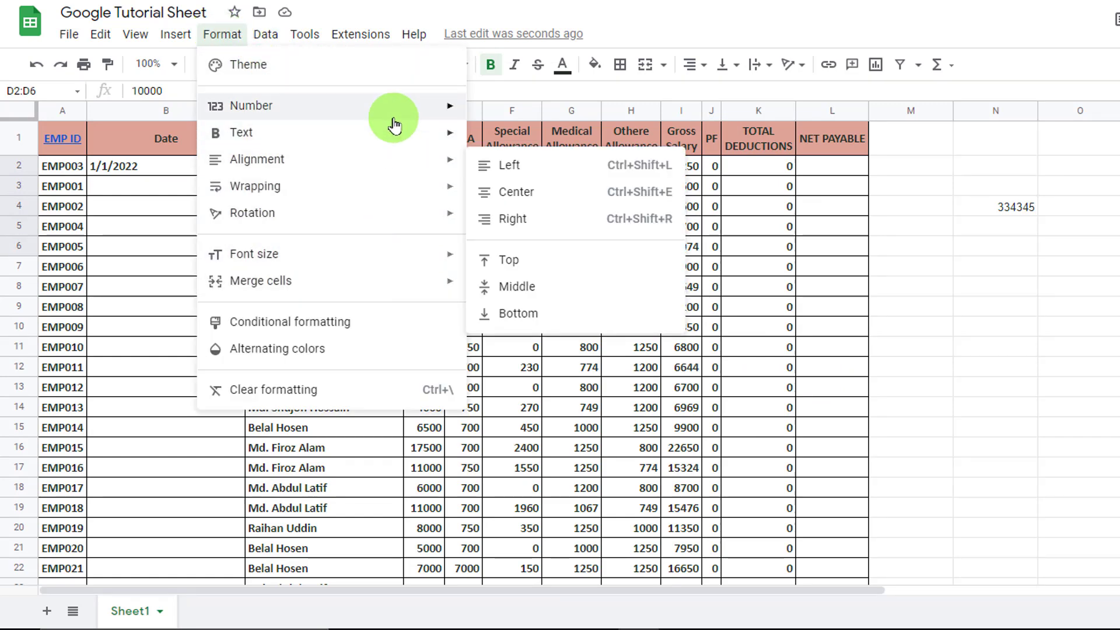
click(519, 555)
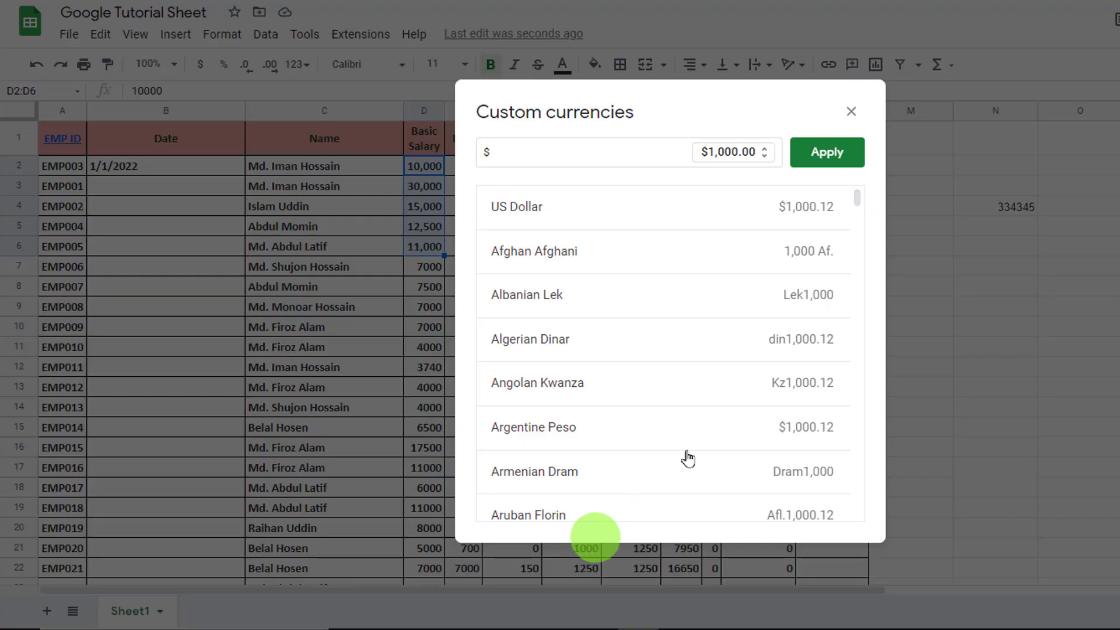
drag(649, 124, 779, 135)
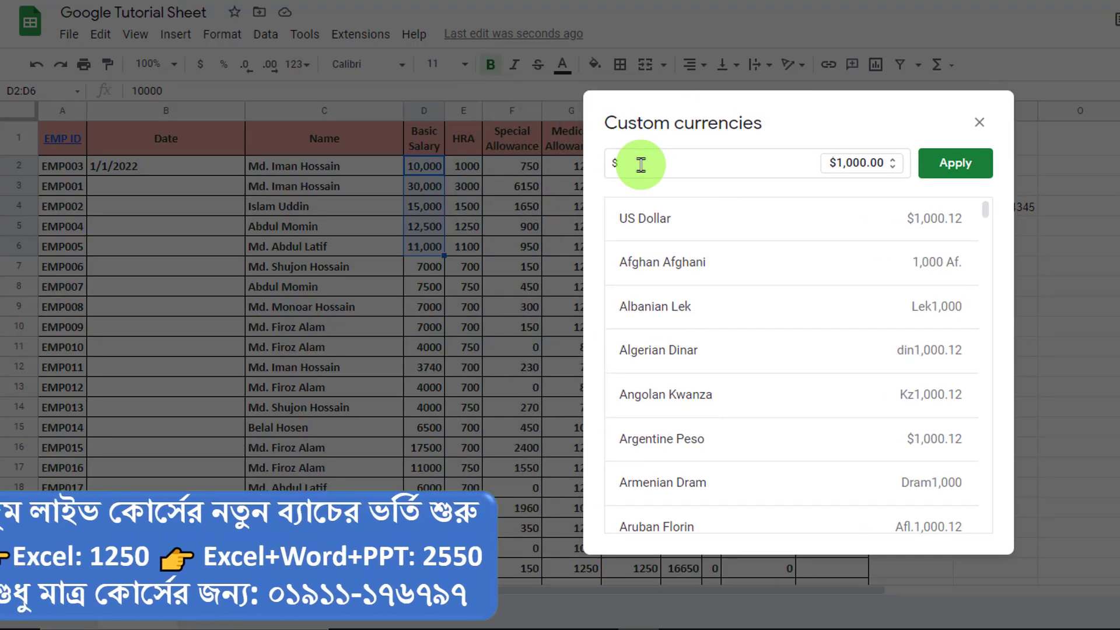
- Replace the dollar symbol with a Bangladeshi Taka currency format and apply it
scroll(798, 334, down, 7)
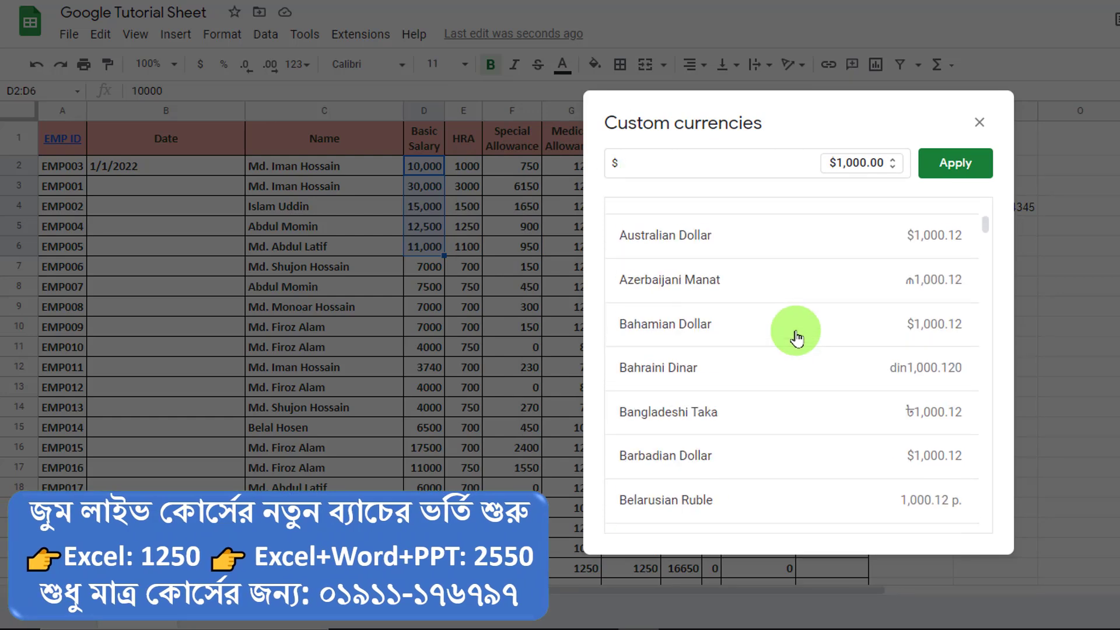
scroll(795, 338, down, 10)
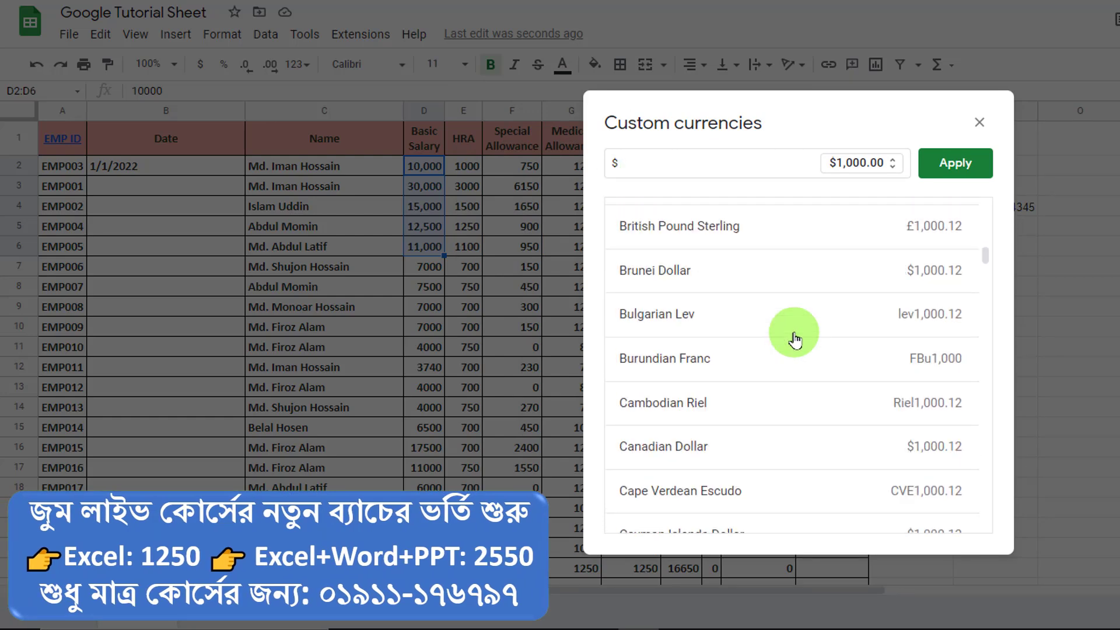
scroll(794, 339, down, 6)
scroll(790, 338, up, 8)
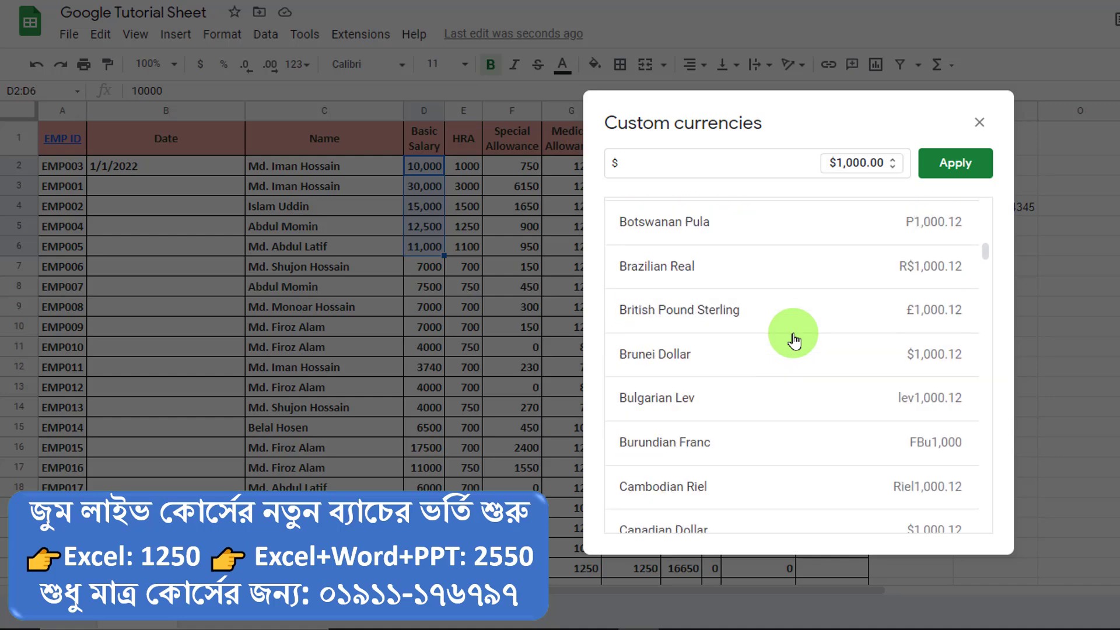
click(704, 165)
key(BackSpace)
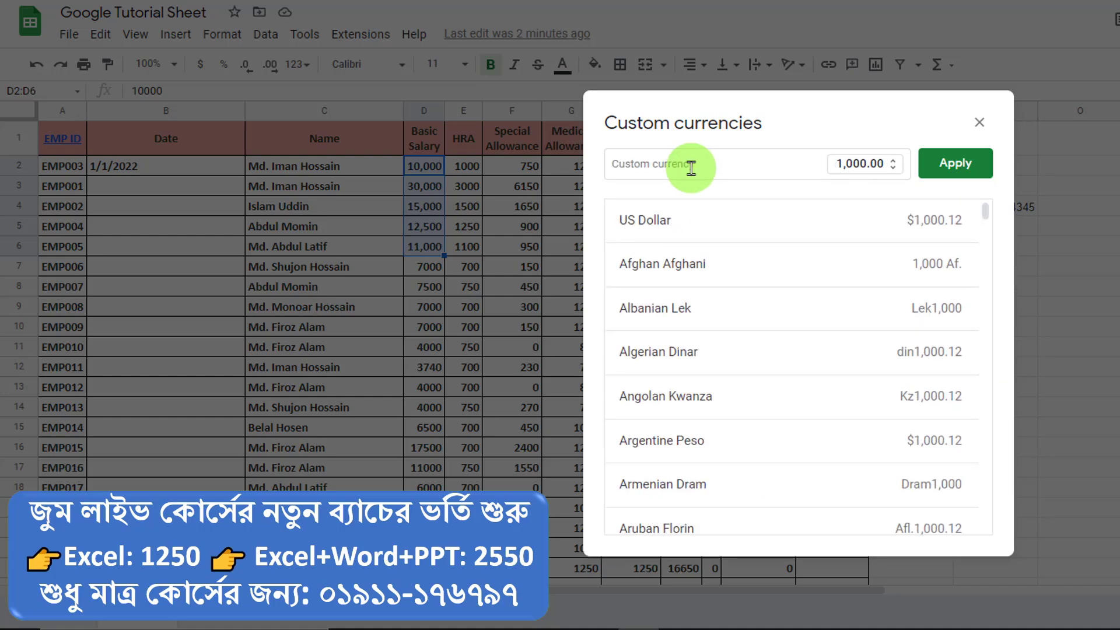
text(tAKA)
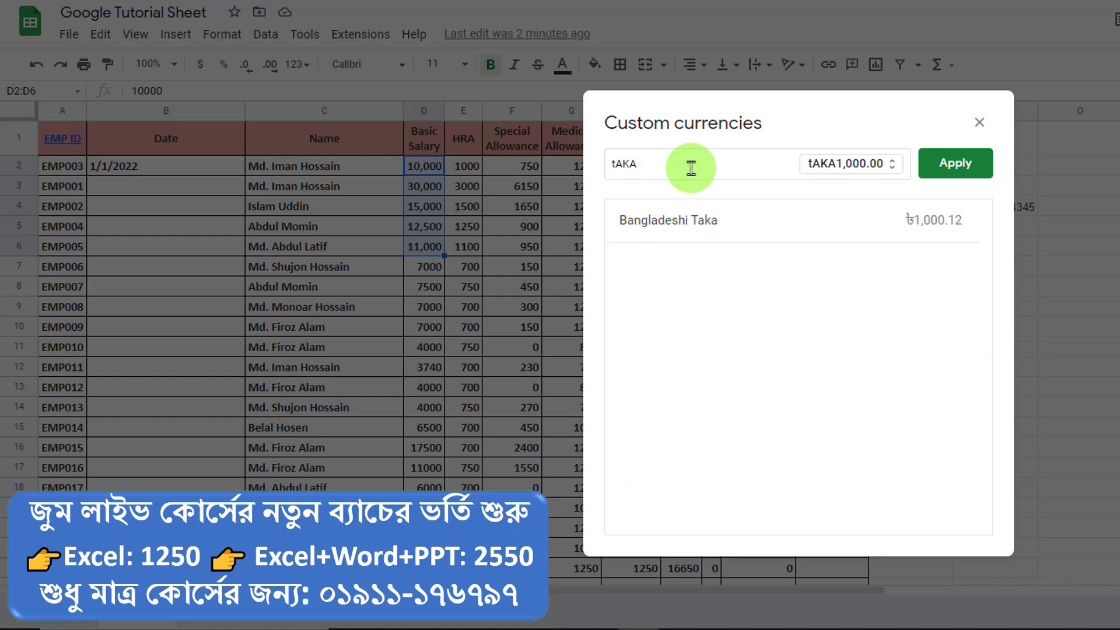
click(675, 220)
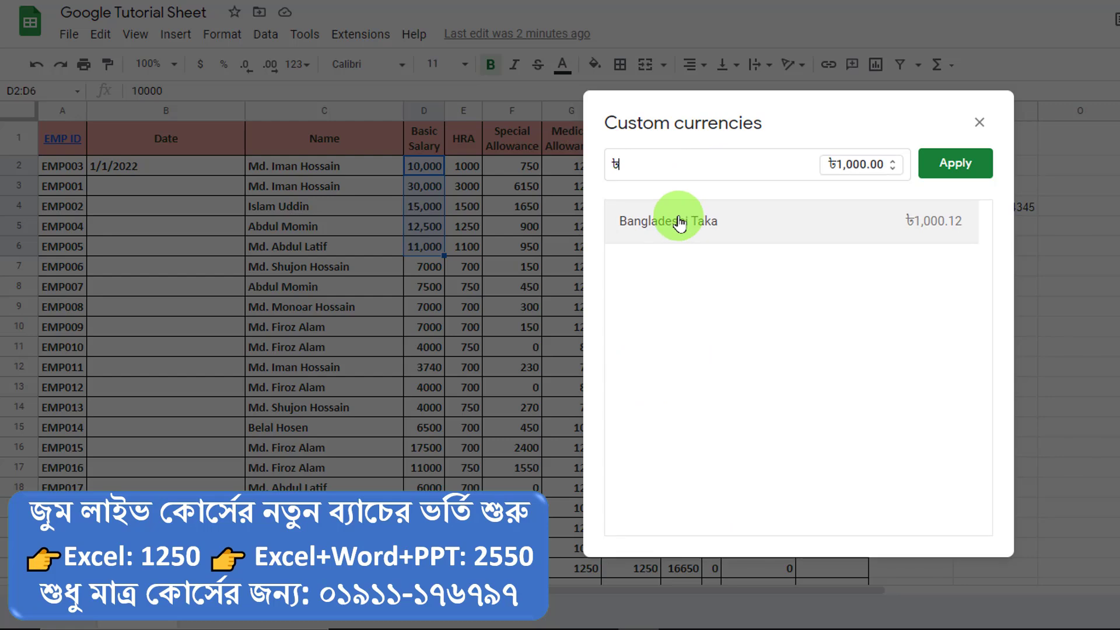
click(954, 166)
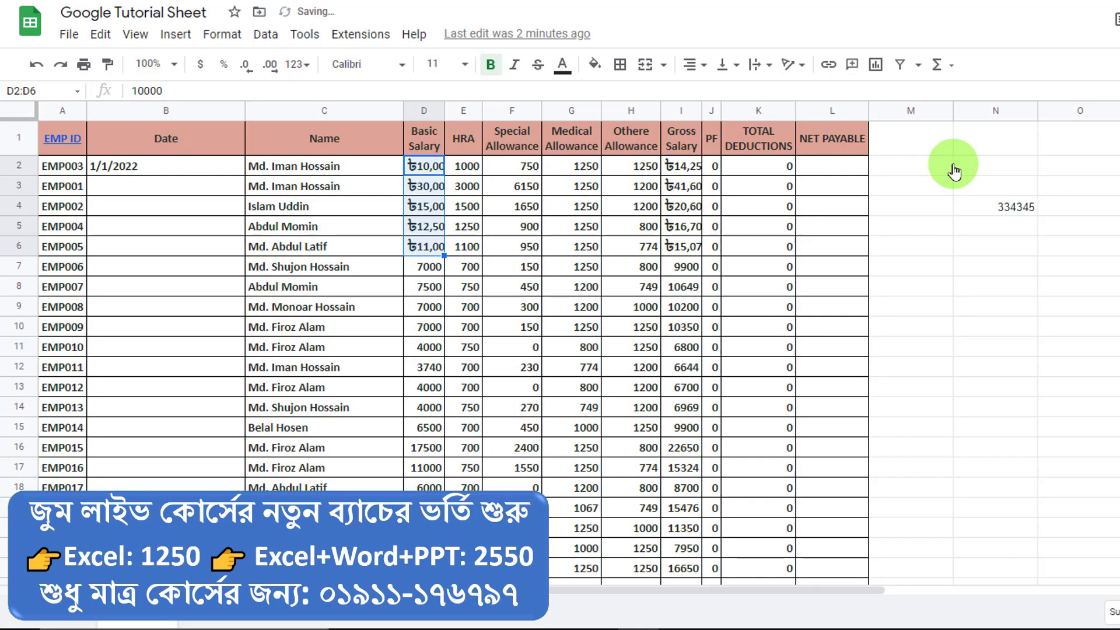
- Auto-fit column D to show ৳10,000.00, then view the Custom date and time formats
double_click(445, 108)
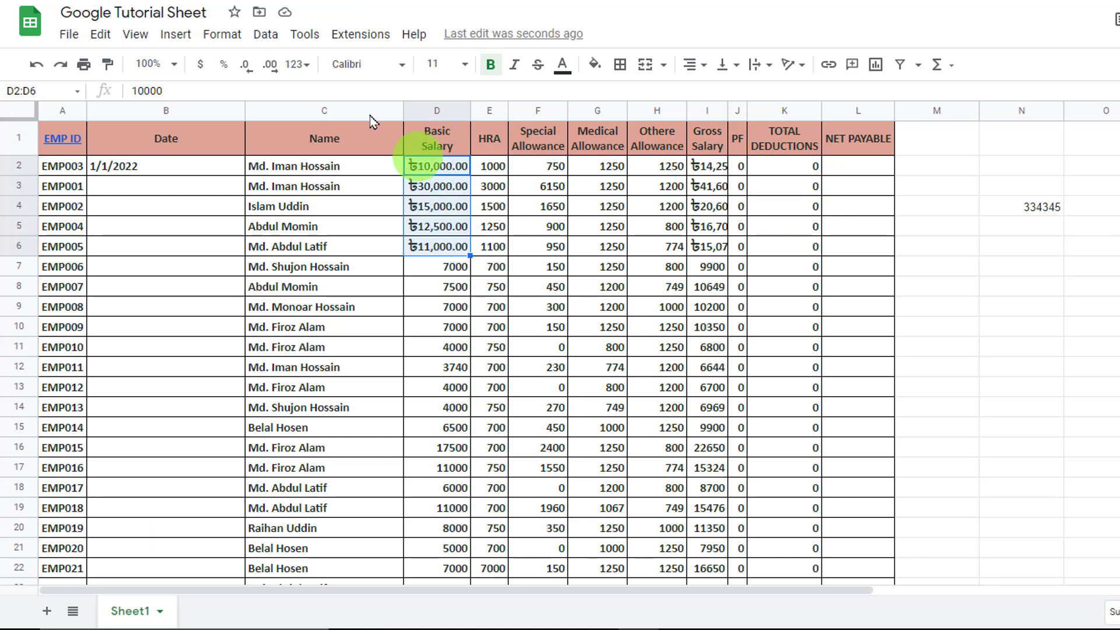
click(237, 41)
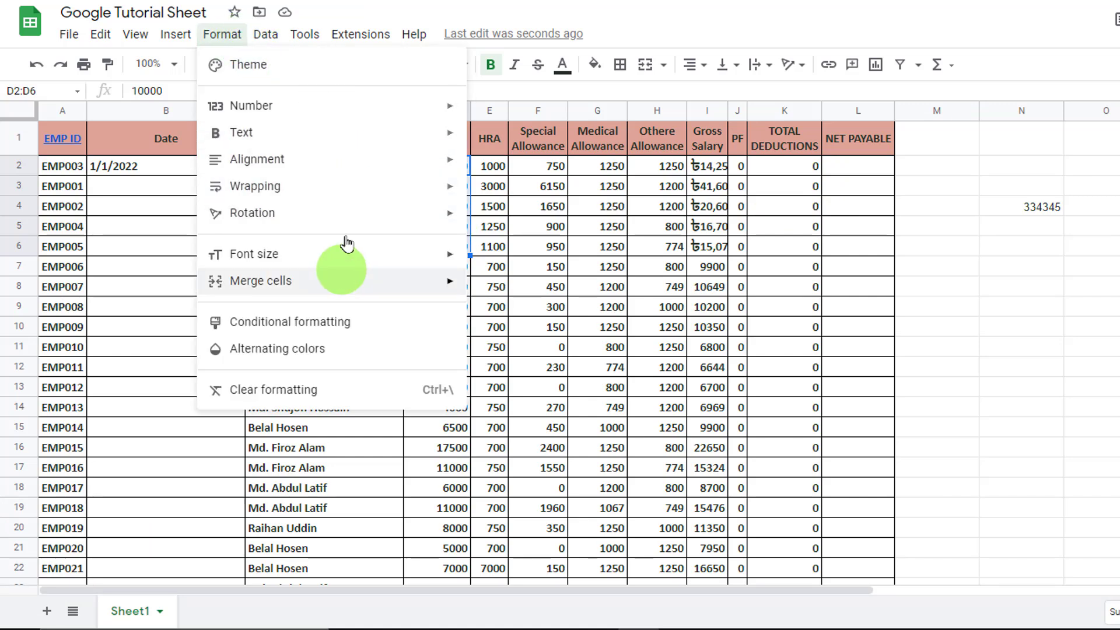
mouse_move(402, 114)
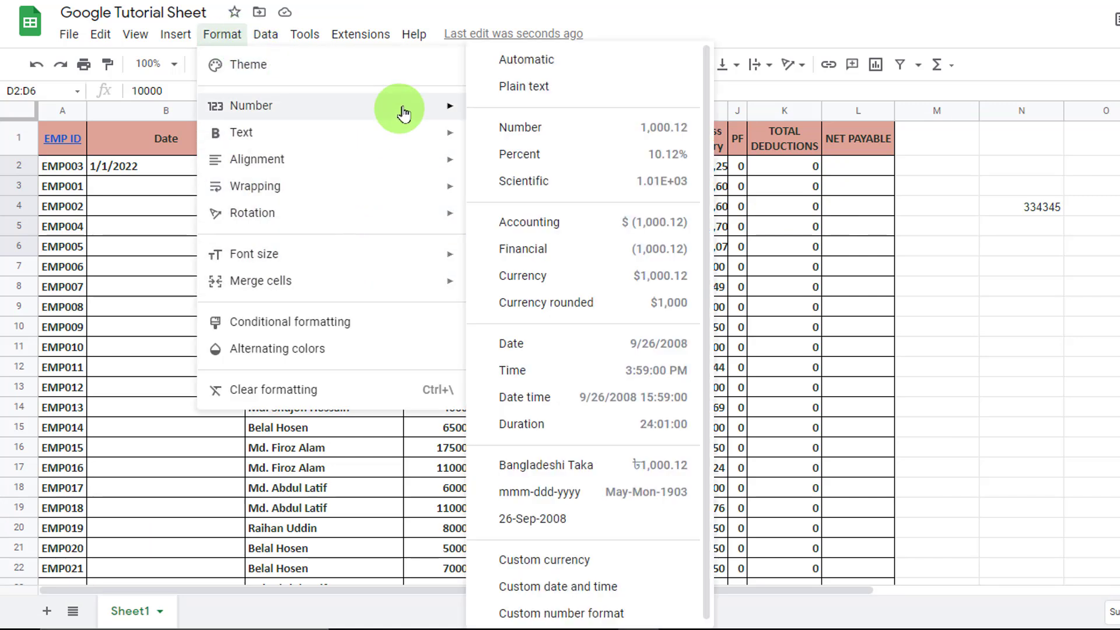
click(618, 588)
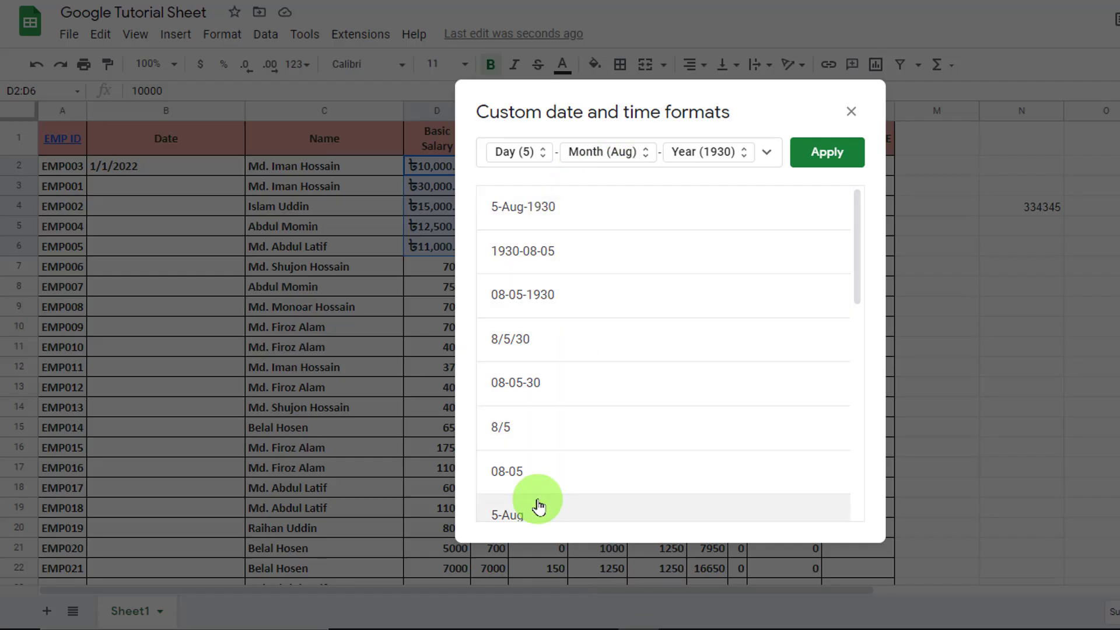
scroll(535, 506, down, 9)
scroll(556, 464, up, 10)
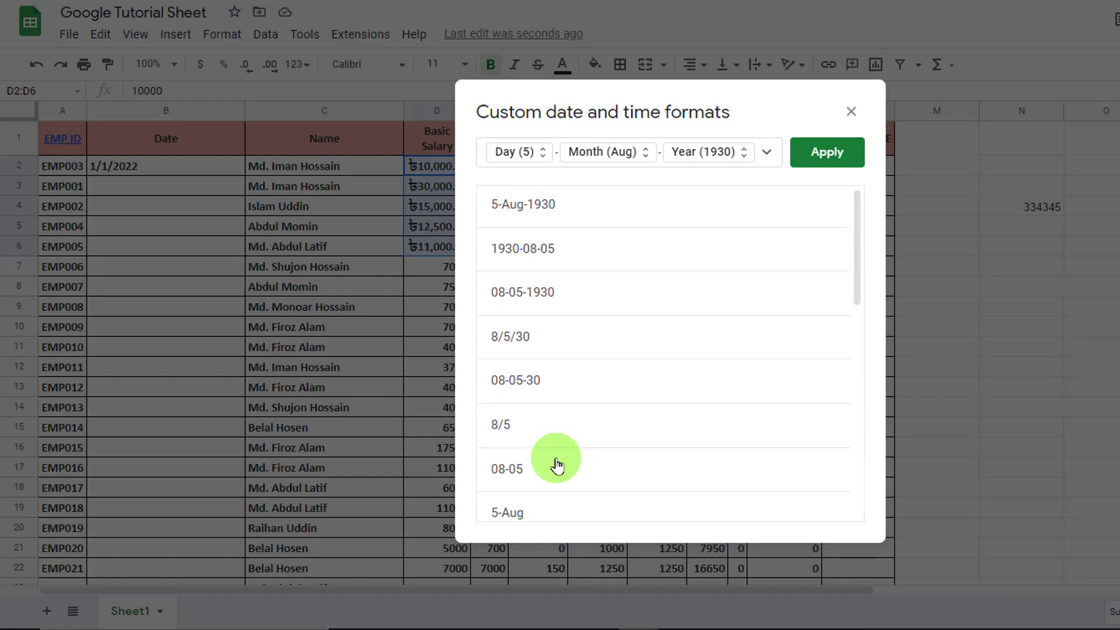
- Apply the 08-05-1930 custom date pattern to B2 so it reads 01-01-2022
click(853, 114)
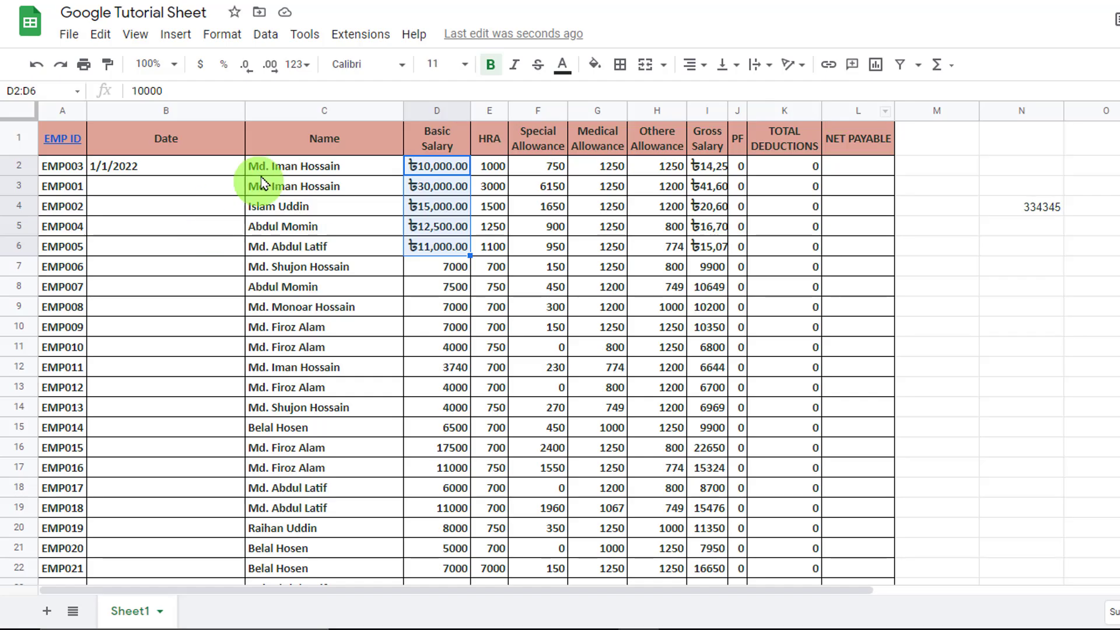
click(223, 163)
click(217, 41)
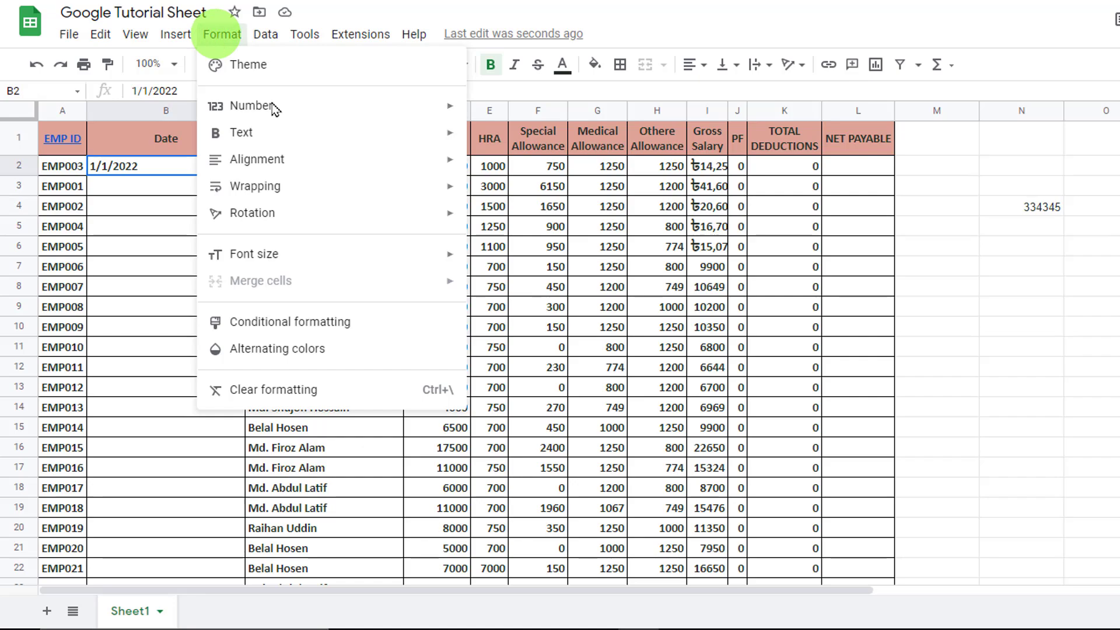
mouse_move(295, 111)
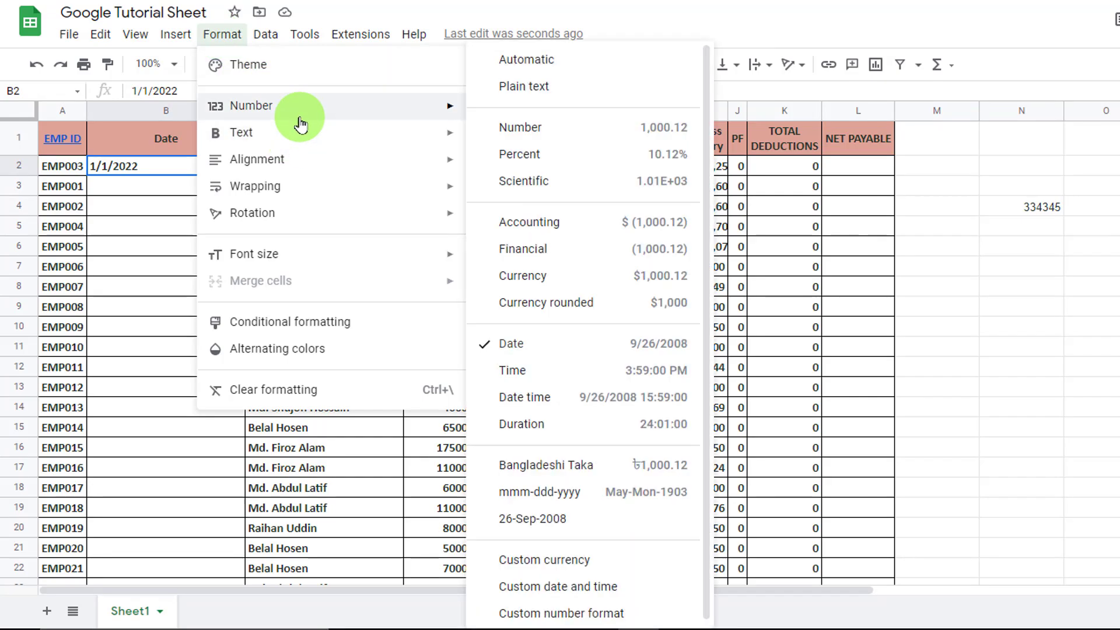
click(543, 586)
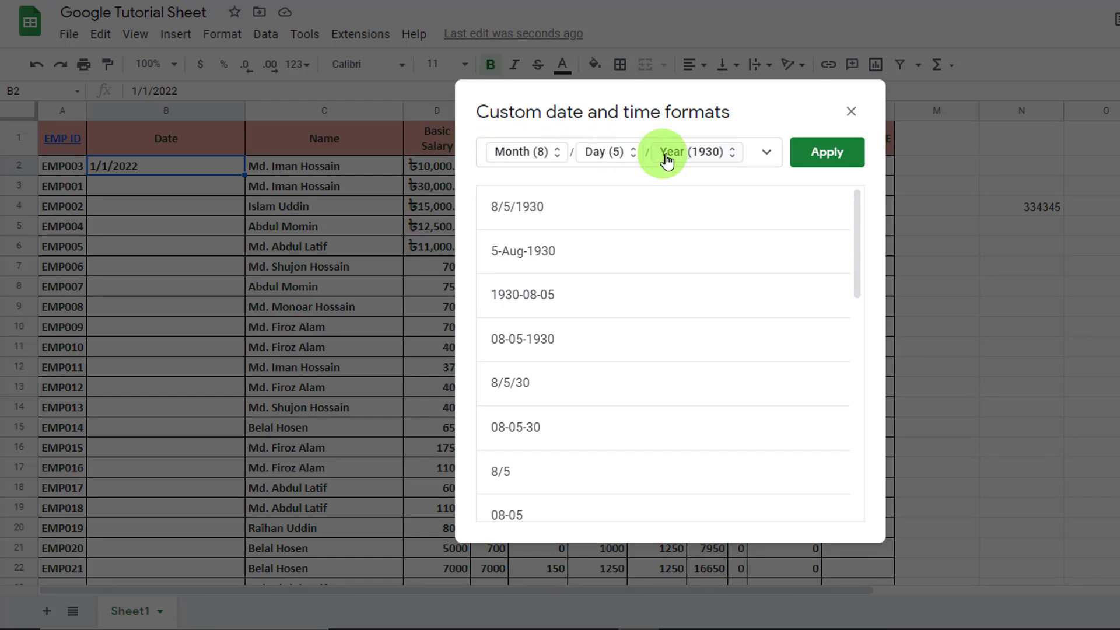
scroll(587, 219, down, 10)
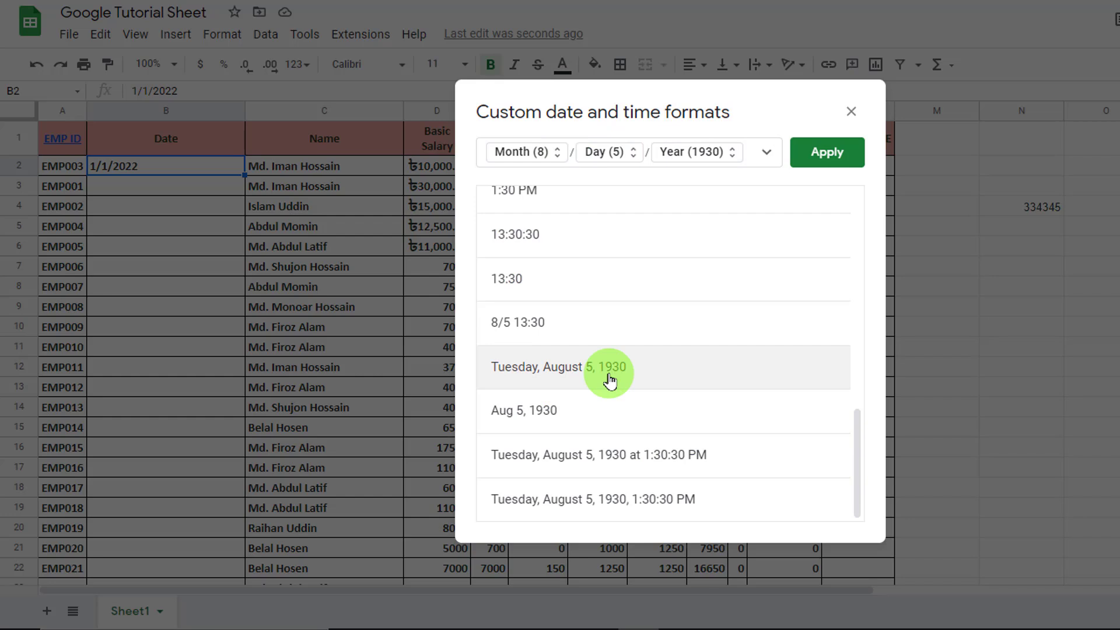
scroll(607, 375, up, 10)
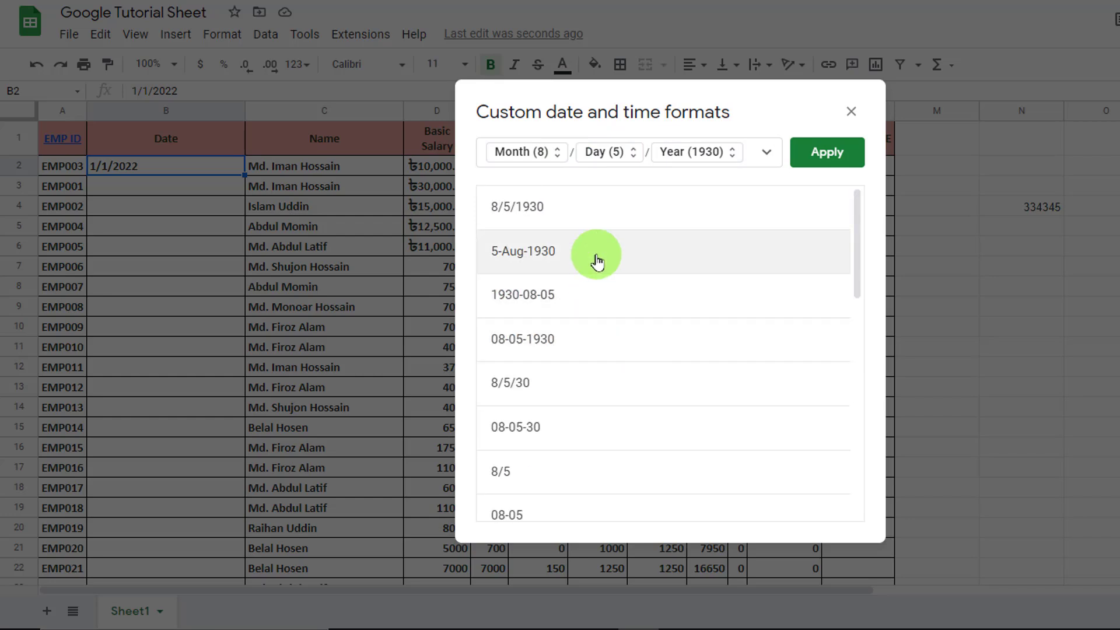
click(580, 347)
click(814, 158)
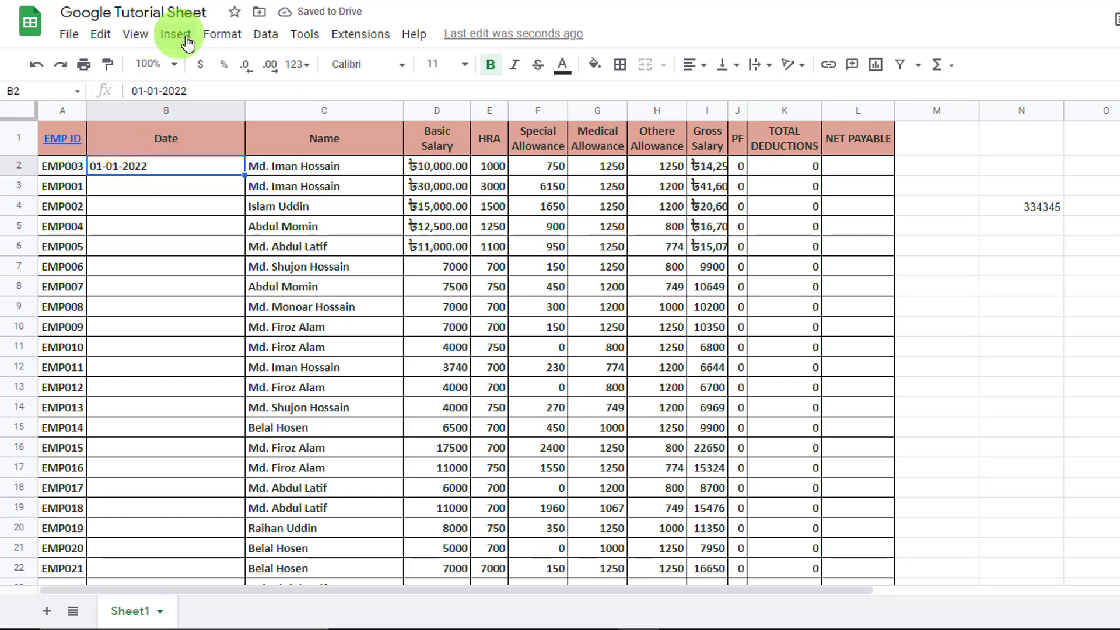
click(222, 34)
mouse_move(314, 118)
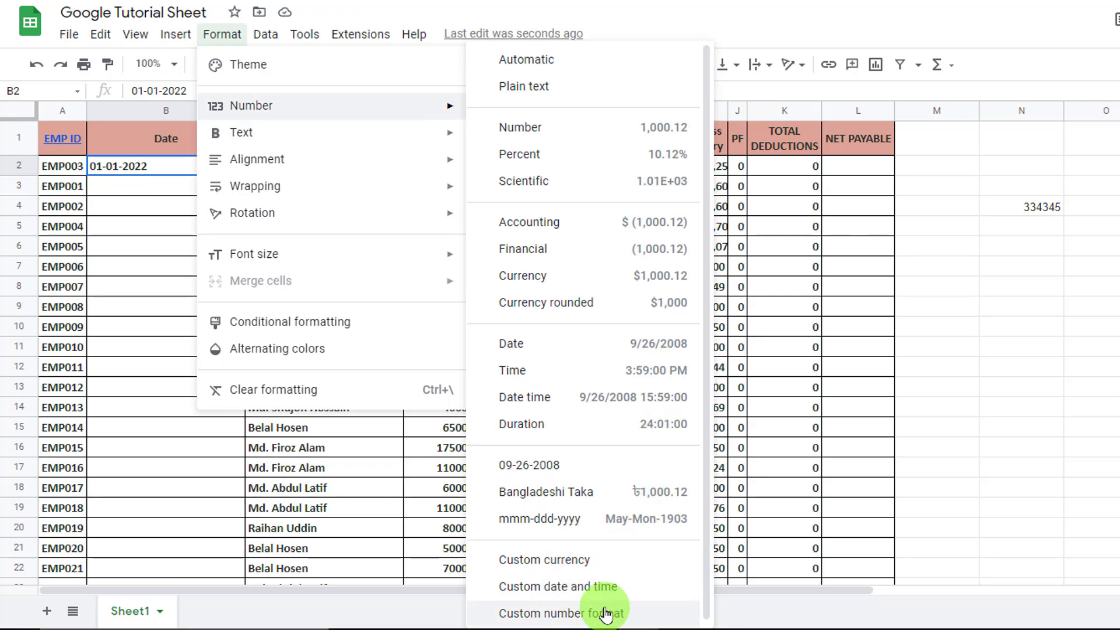
click(834, 306)
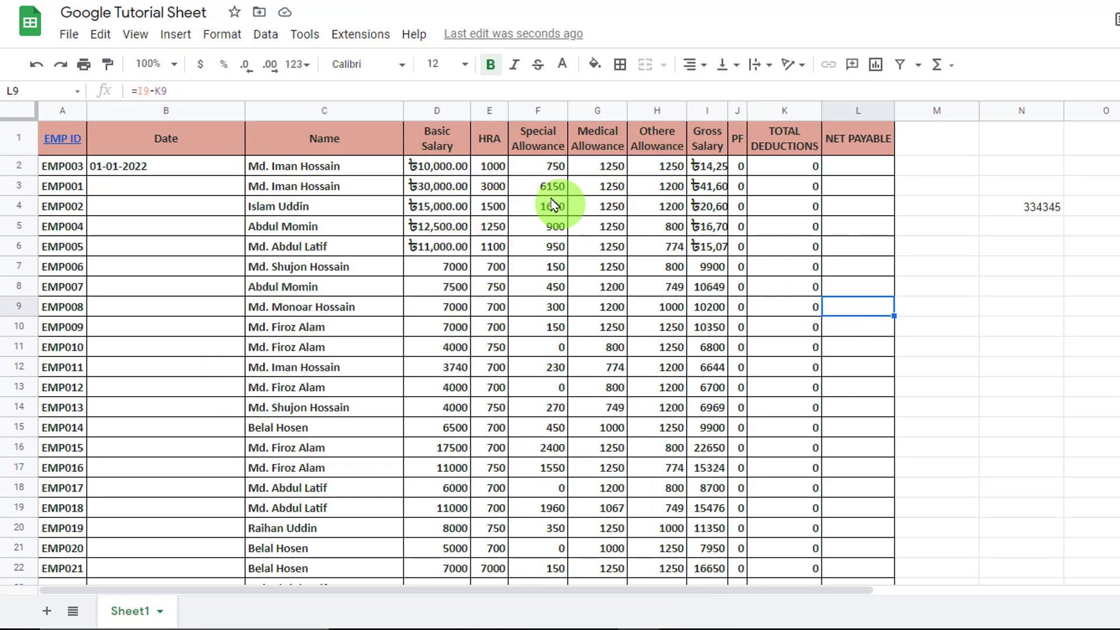
drag(505, 167, 492, 295)
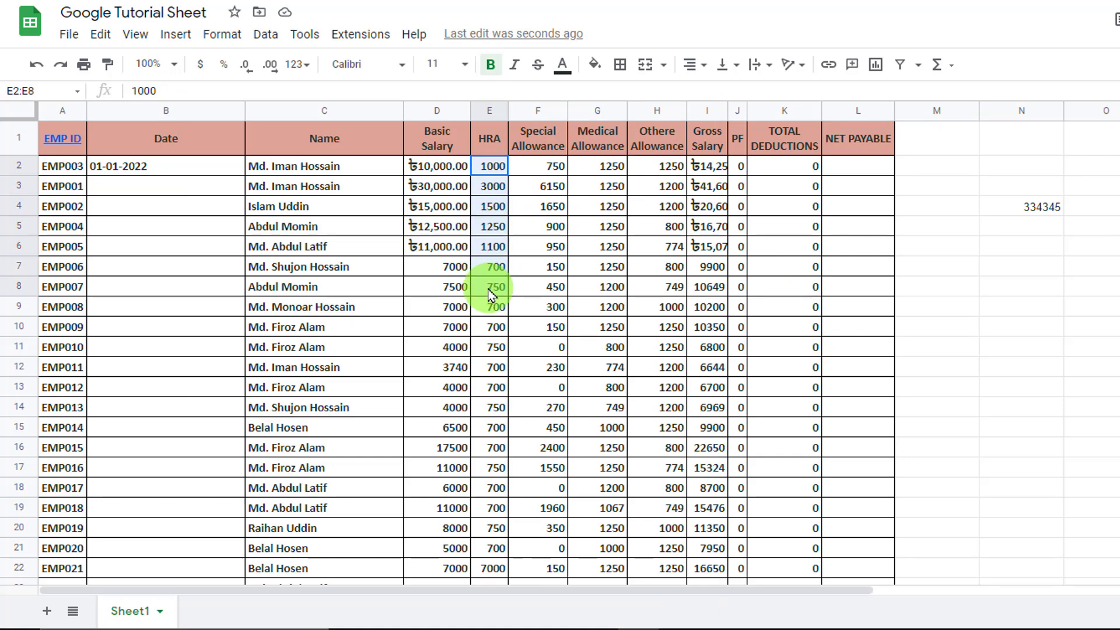
click(217, 35)
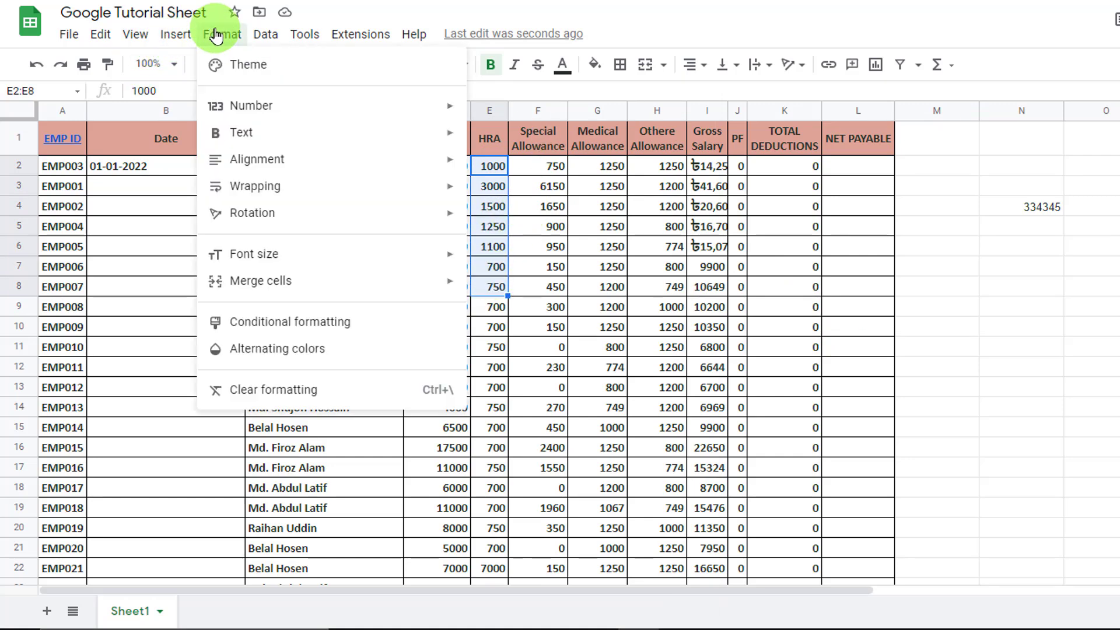
mouse_move(287, 103)
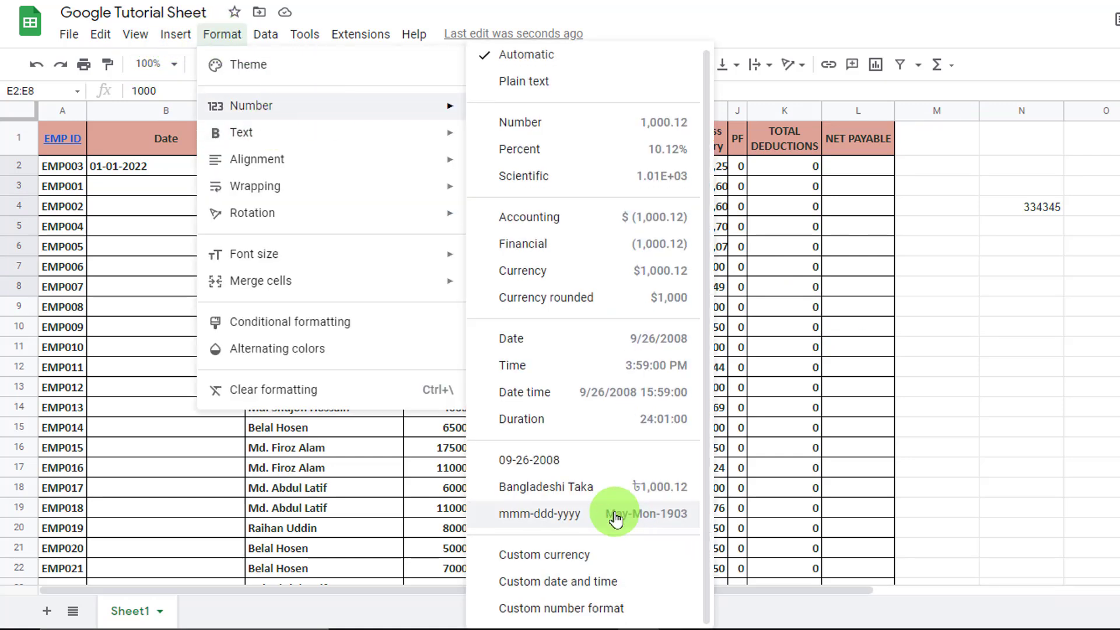
click(584, 612)
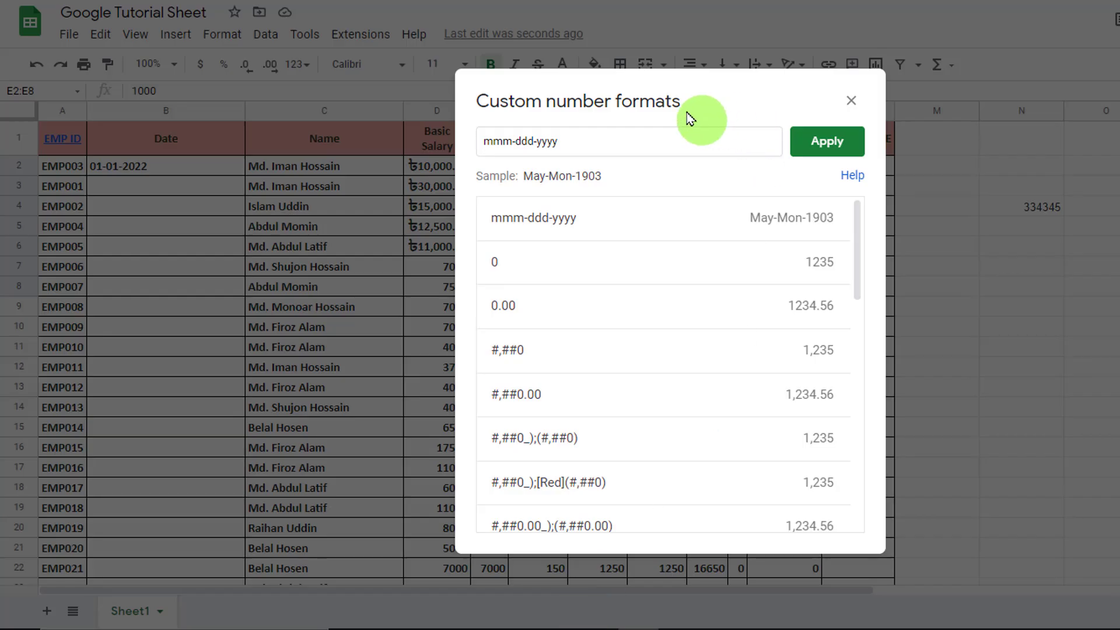
drag(717, 103, 964, 107)
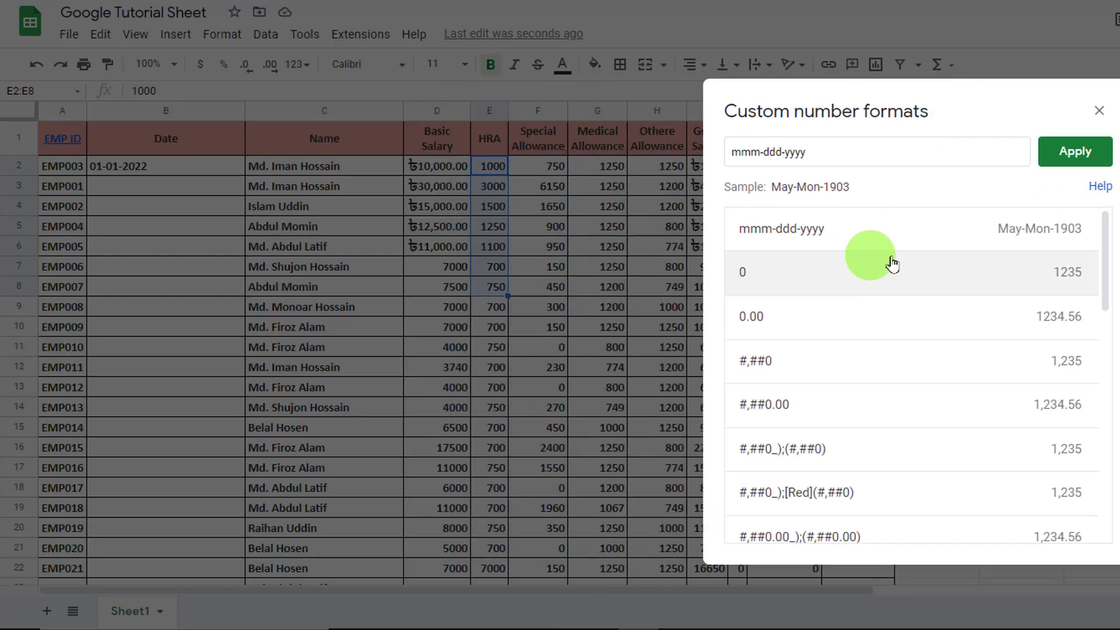
scroll(907, 343, down, 4)
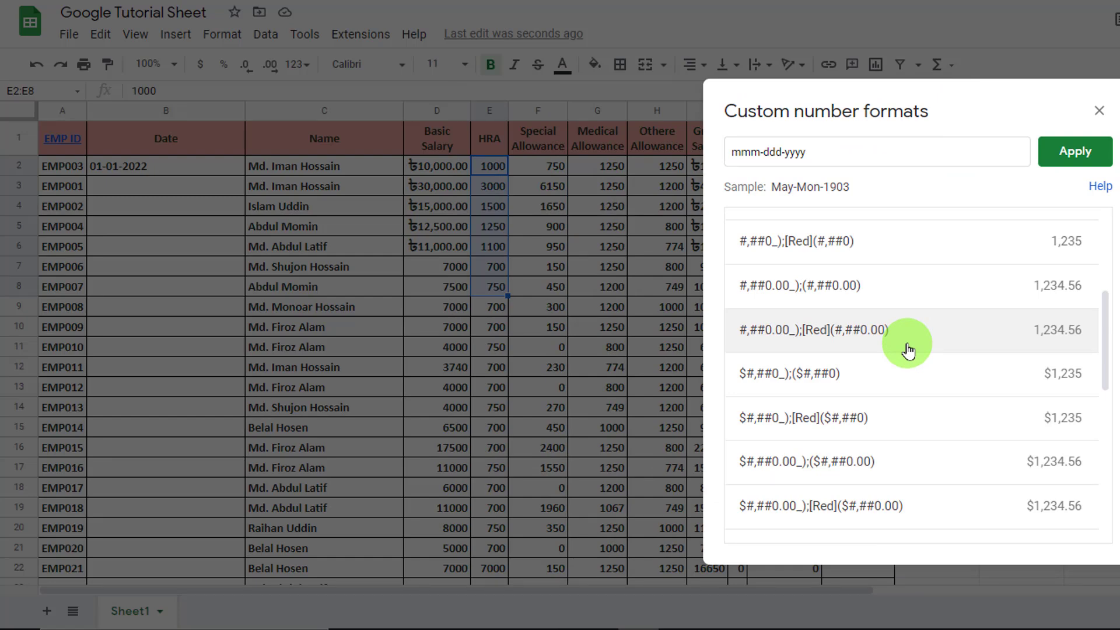
click(909, 350)
scroll(846, 408, down, 2)
click(846, 463)
click(825, 153)
scroll(925, 404, down, 3)
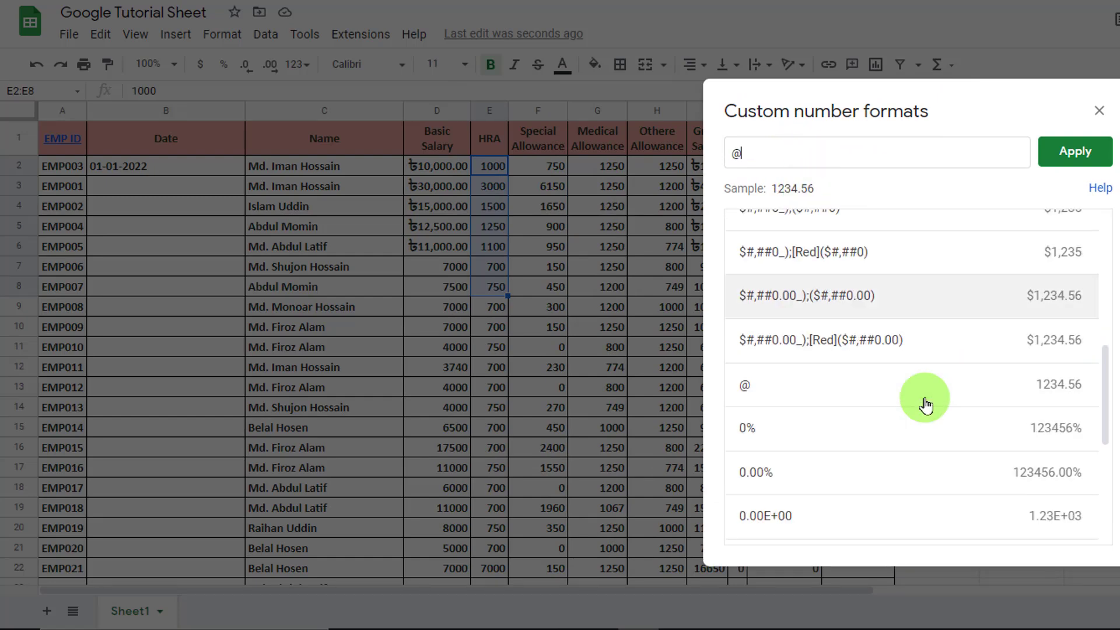
scroll(926, 404, down, 3)
scroll(888, 409, up, 5)
click(858, 331)
scroll(863, 337, up, 3)
click(852, 286)
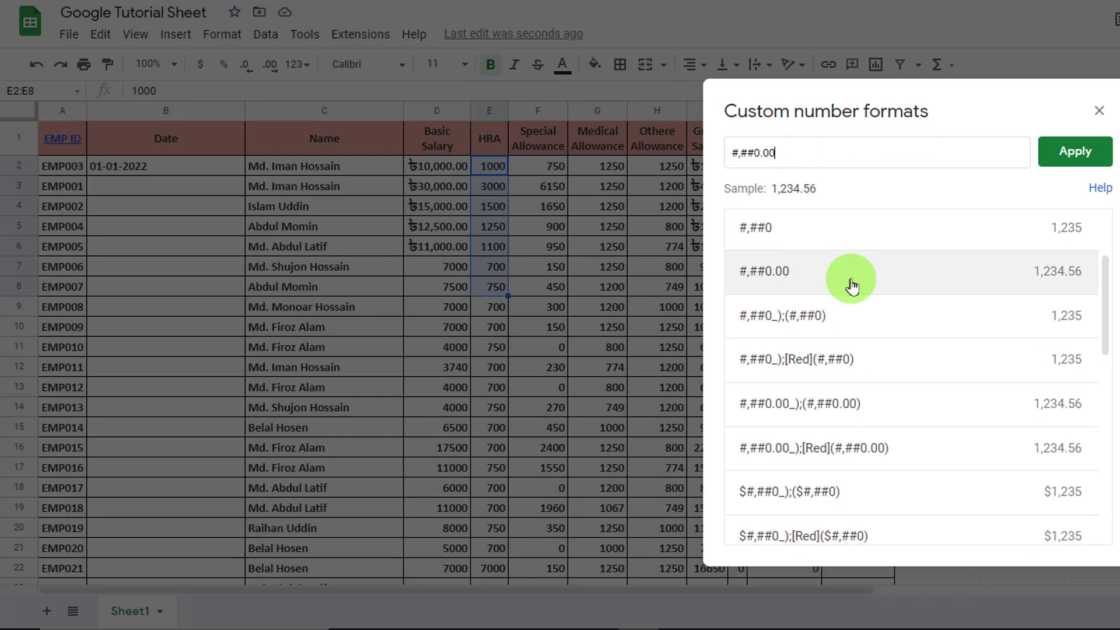
scroll(852, 274, down, 2)
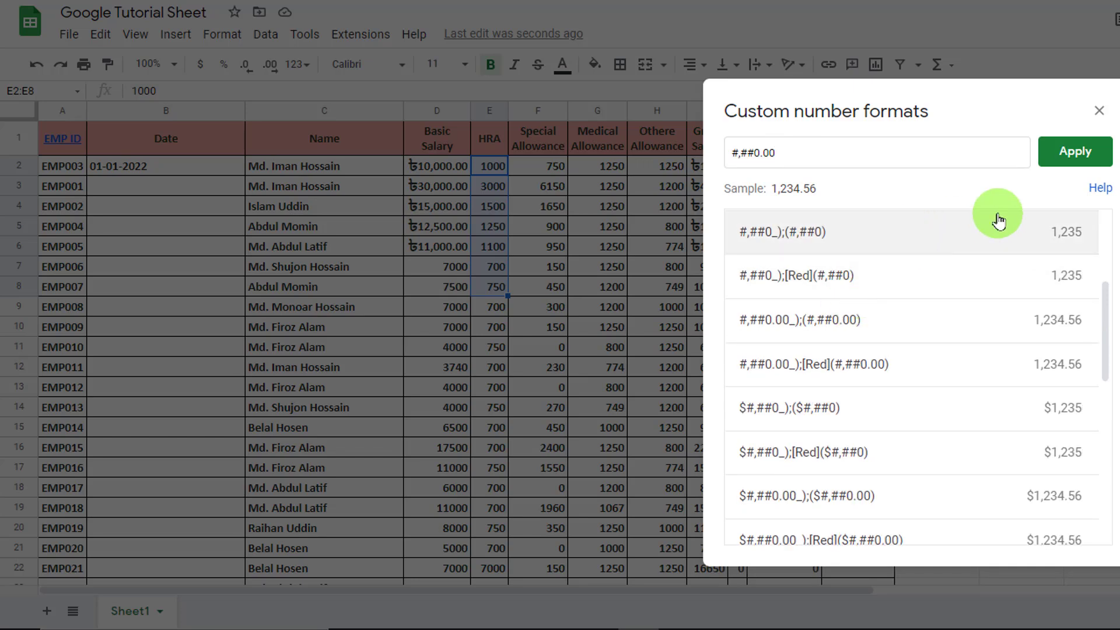
click(1103, 109)
click(437, 186)
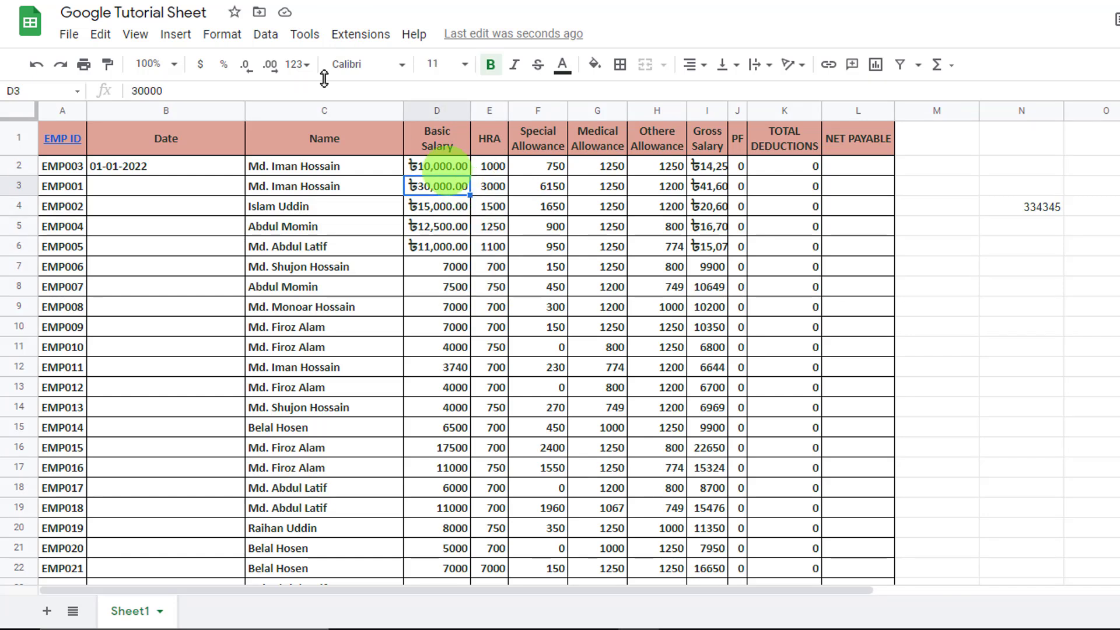
click(222, 40)
mouse_move(296, 135)
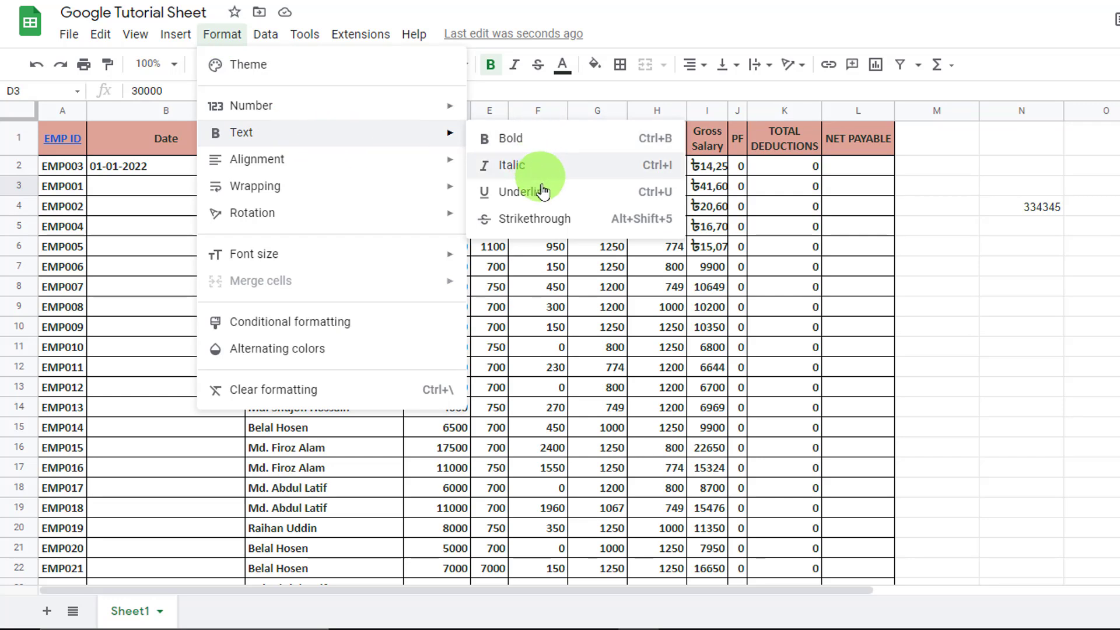
click(555, 307)
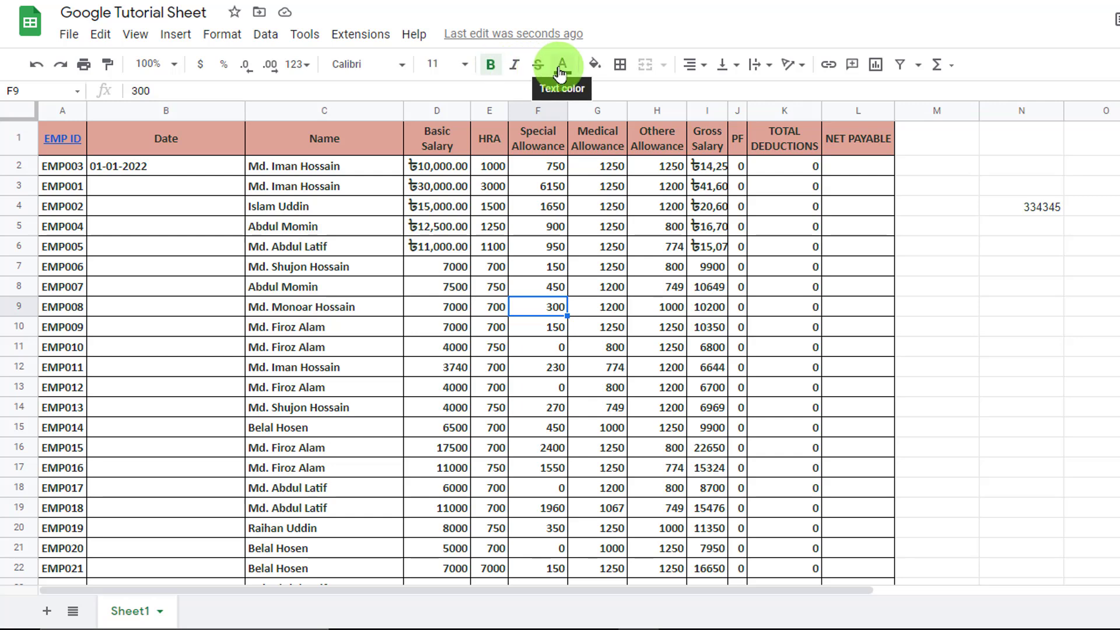
click(231, 35)
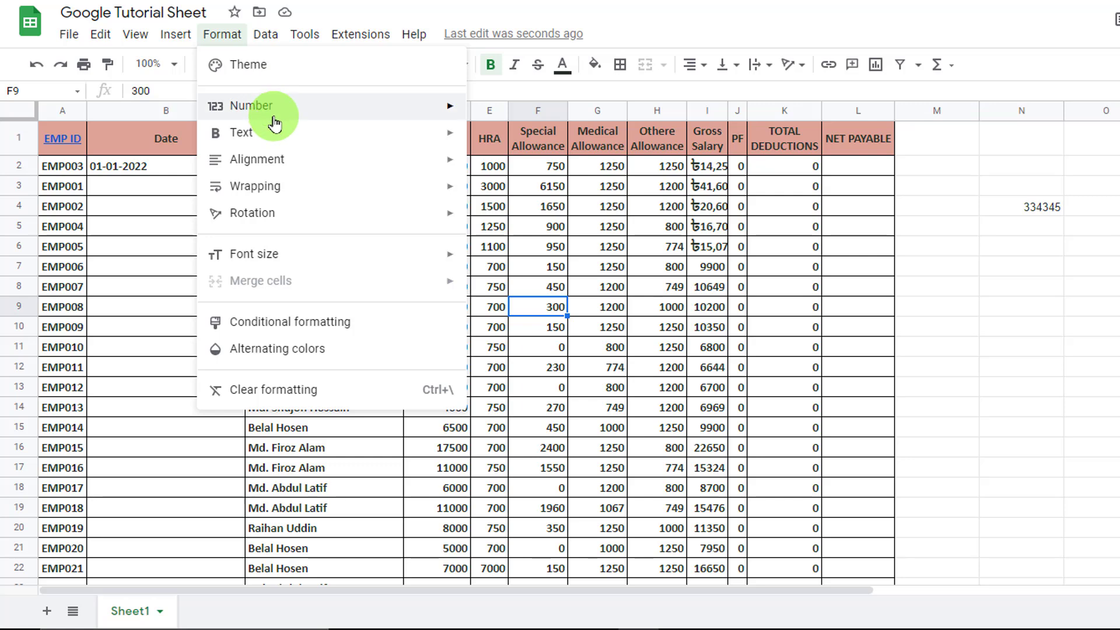
mouse_move(271, 163)
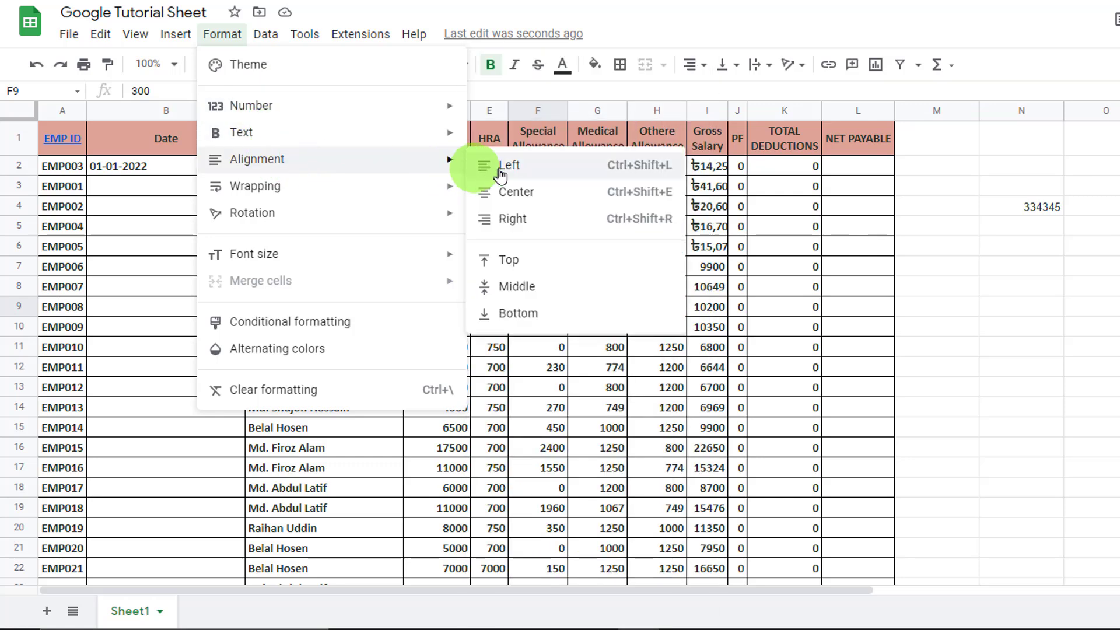
click(782, 488)
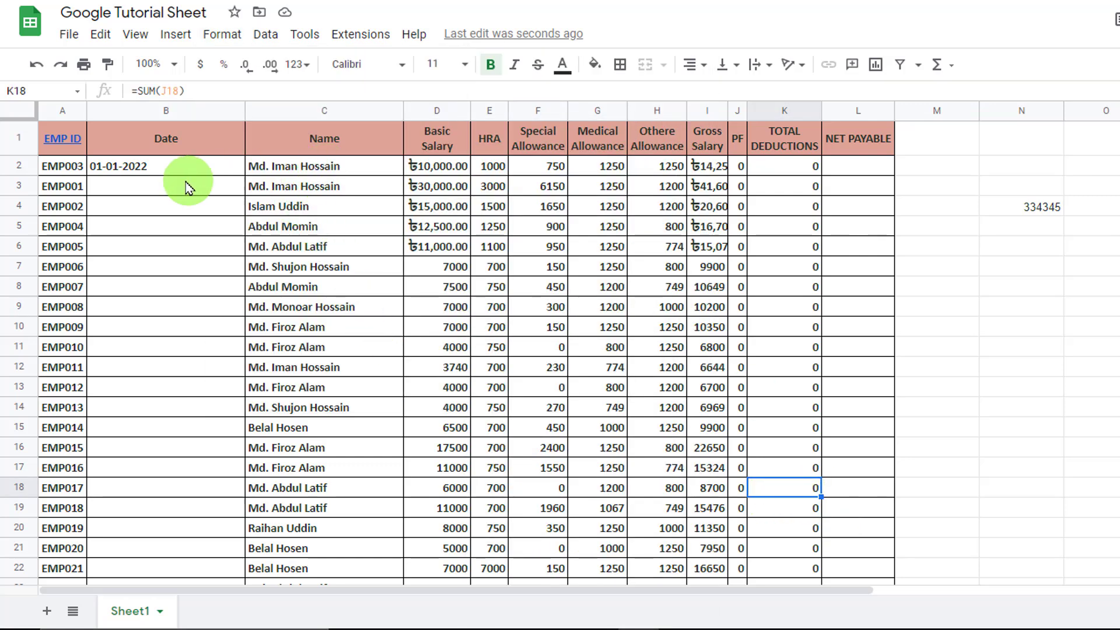
drag(291, 170, 260, 350)
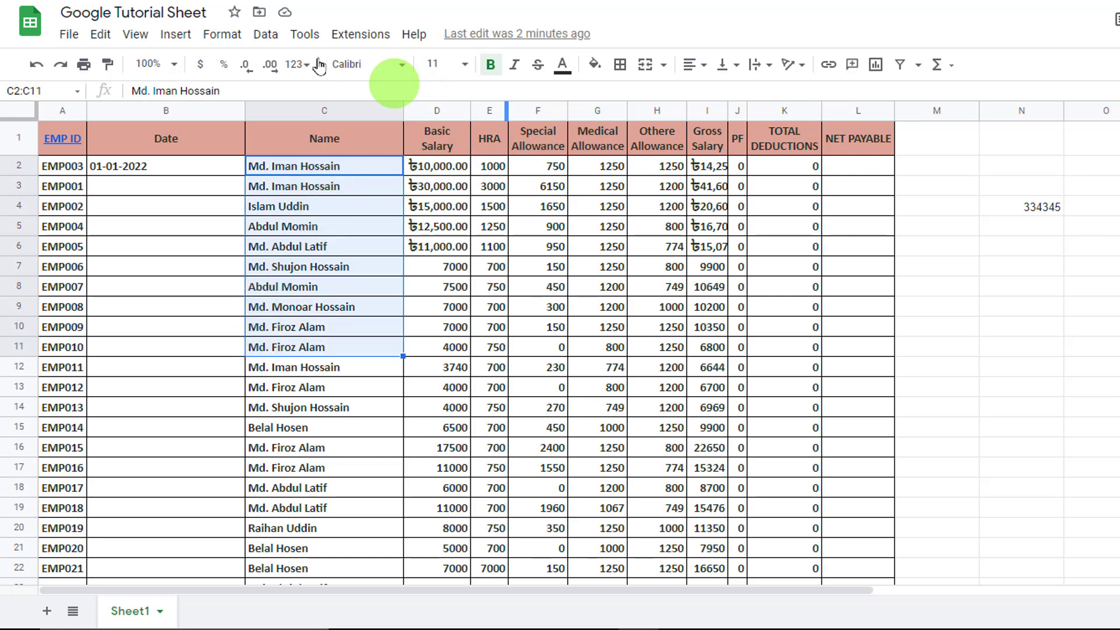
click(222, 34)
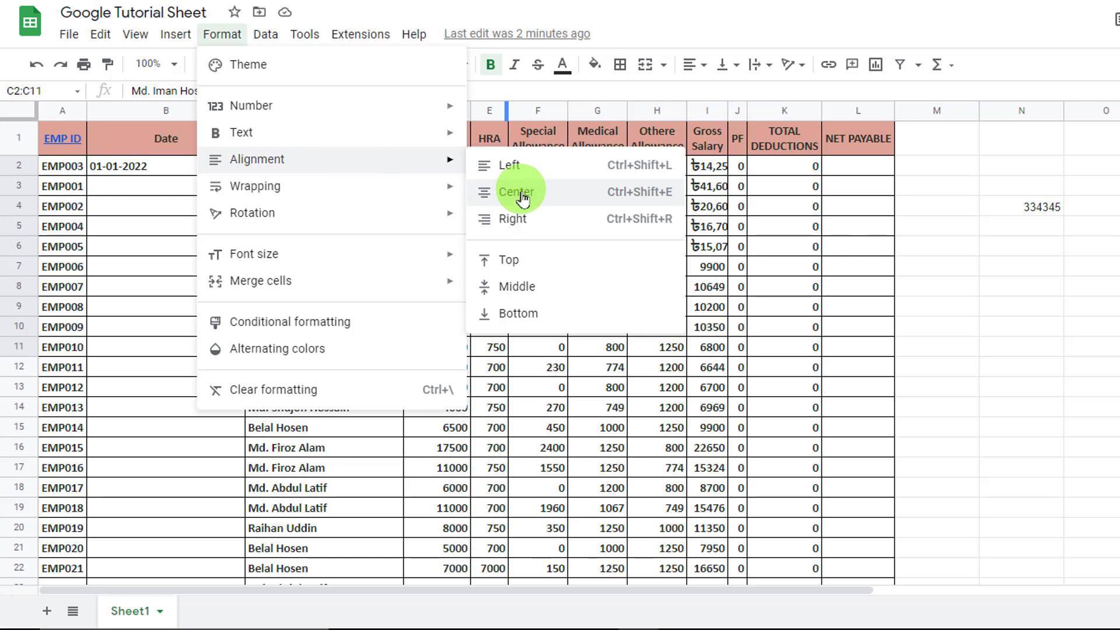
click(827, 235)
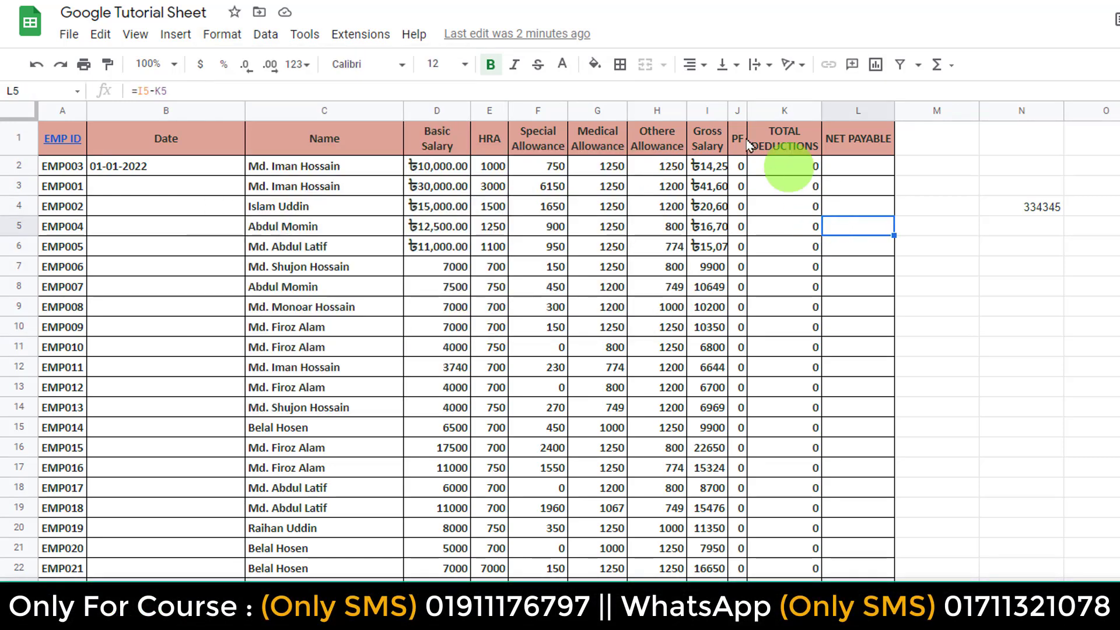
drag(355, 168, 359, 365)
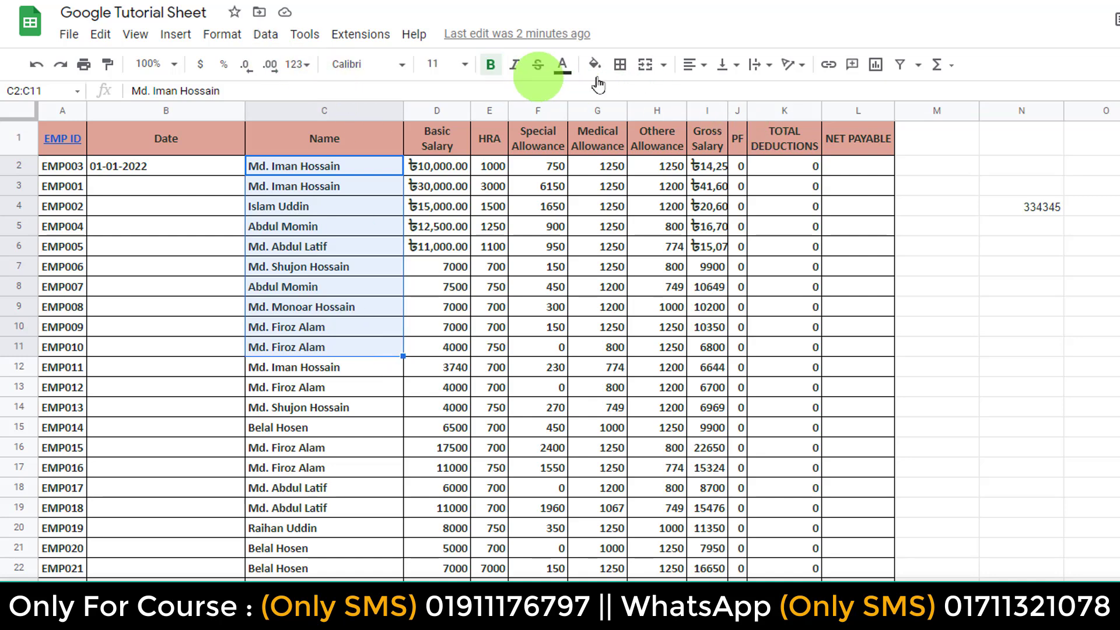
click(697, 69)
click(712, 85)
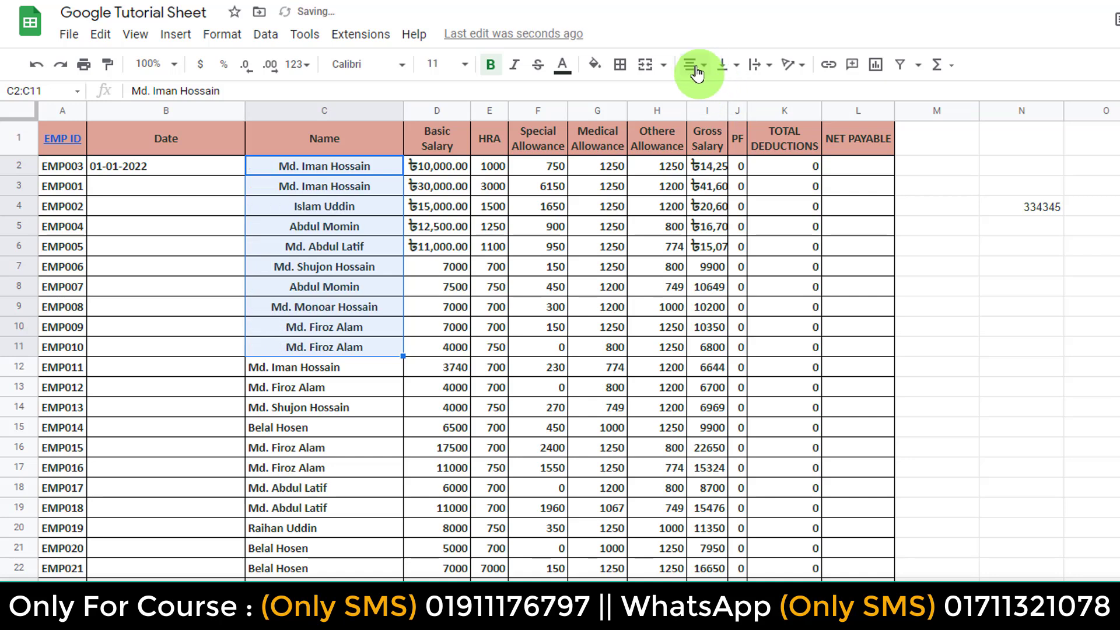
click(697, 69)
click(732, 93)
click(696, 65)
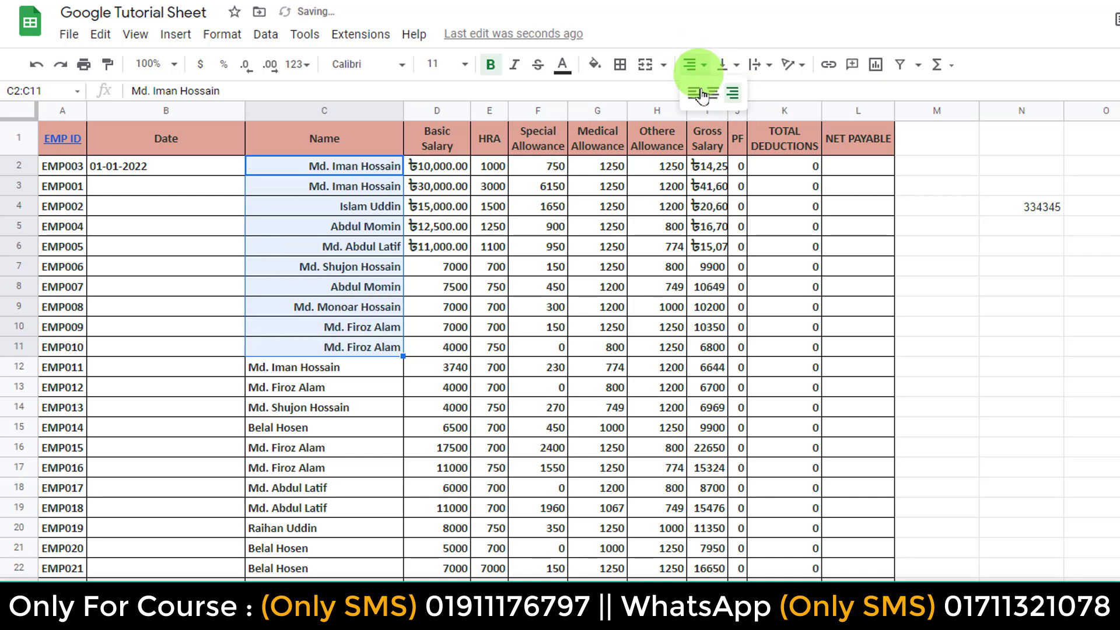
click(694, 93)
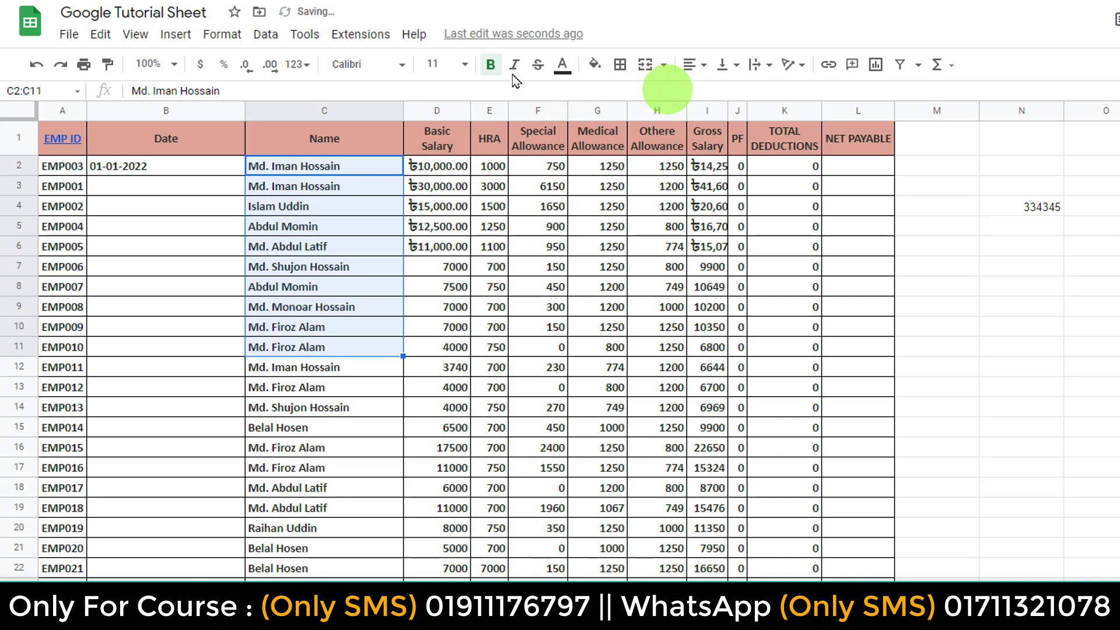
click(349, 169)
- Make row 2 much taller and, after trying top and bottom, centre it vertically
click(16, 168)
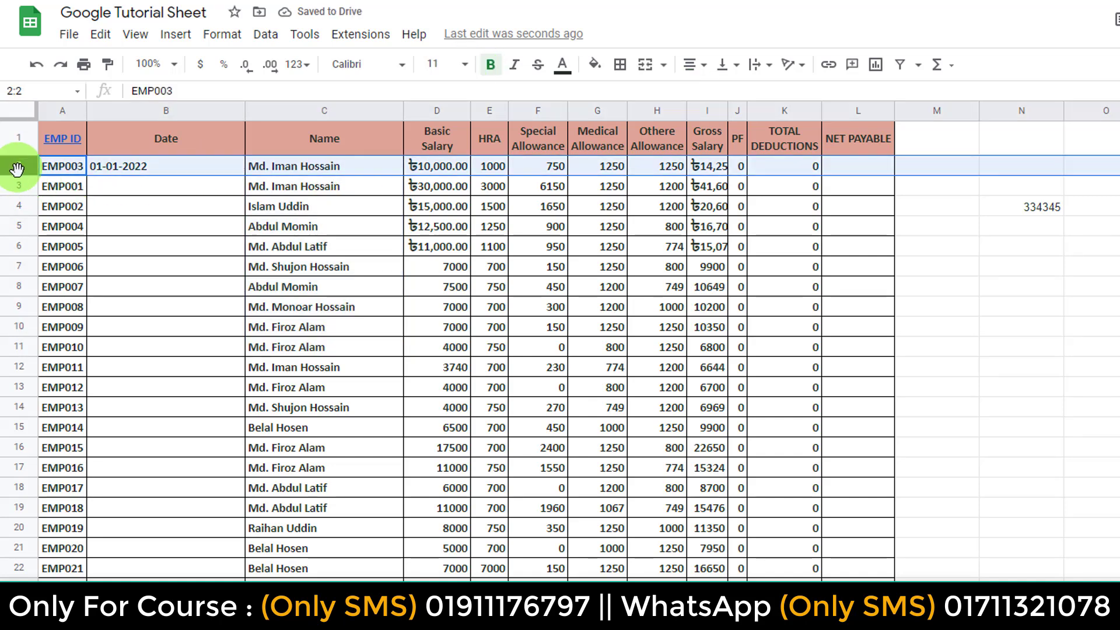
drag(18, 176, 855, 209)
click(198, 185)
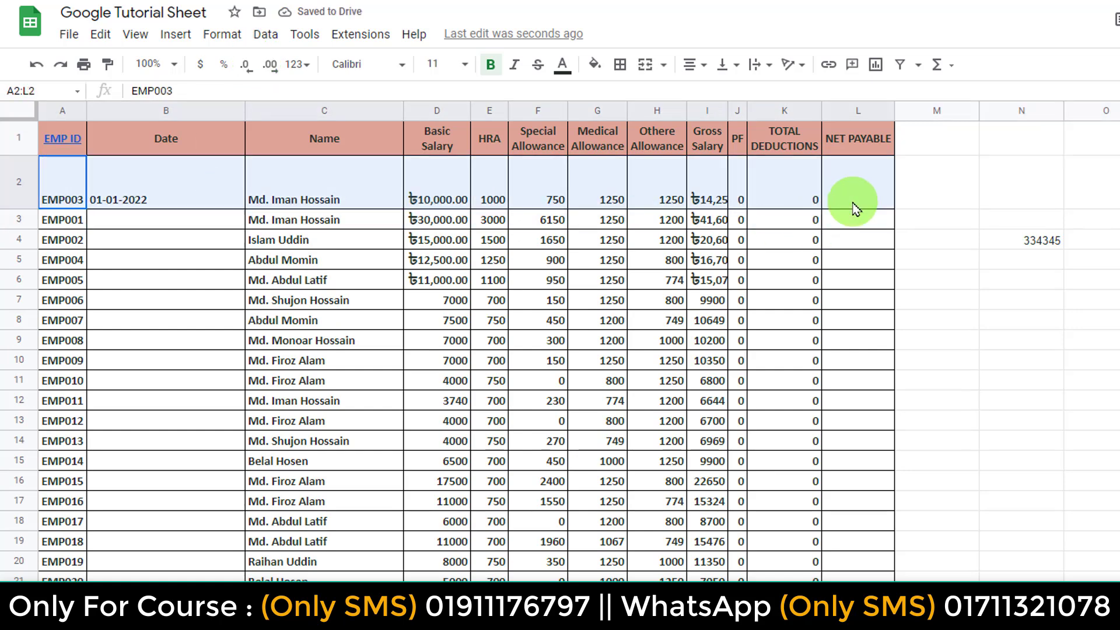
click(232, 38)
mouse_move(288, 160)
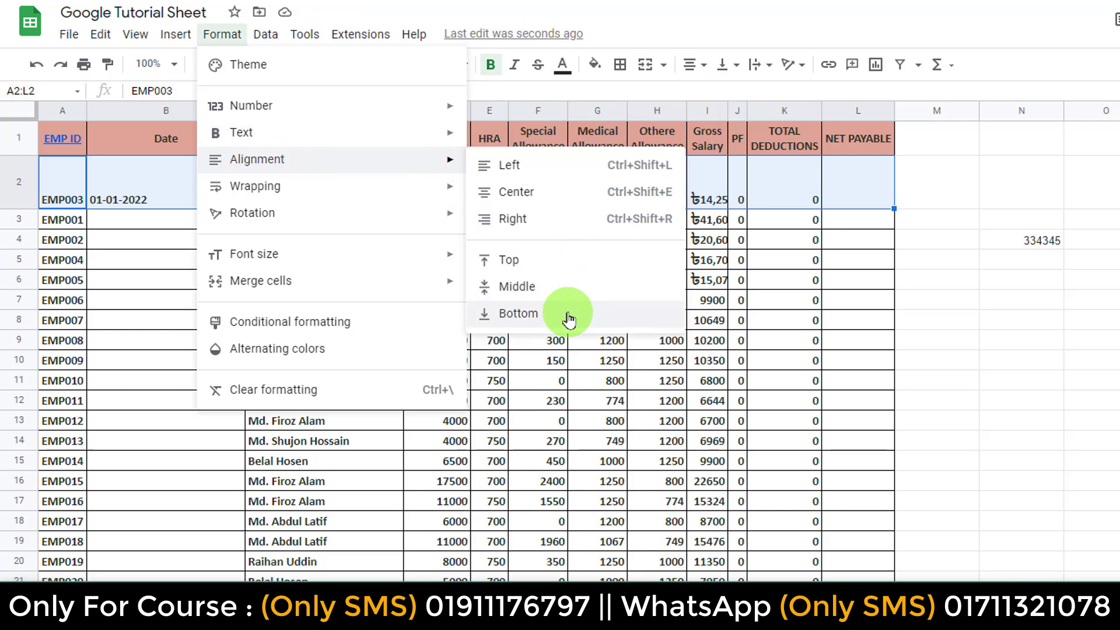
click(545, 258)
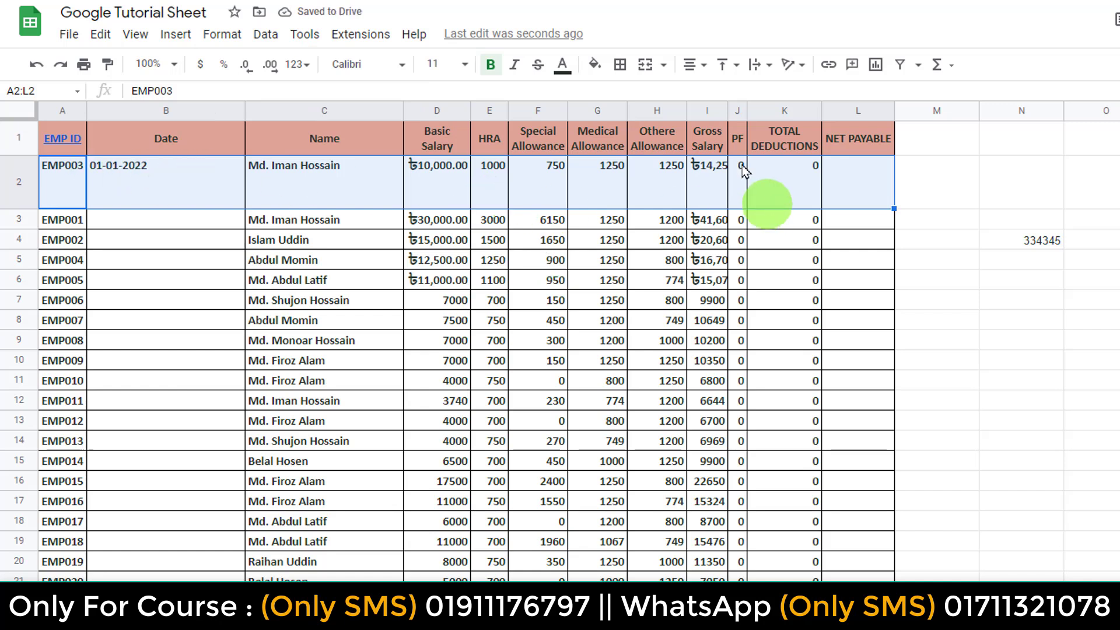
click(724, 73)
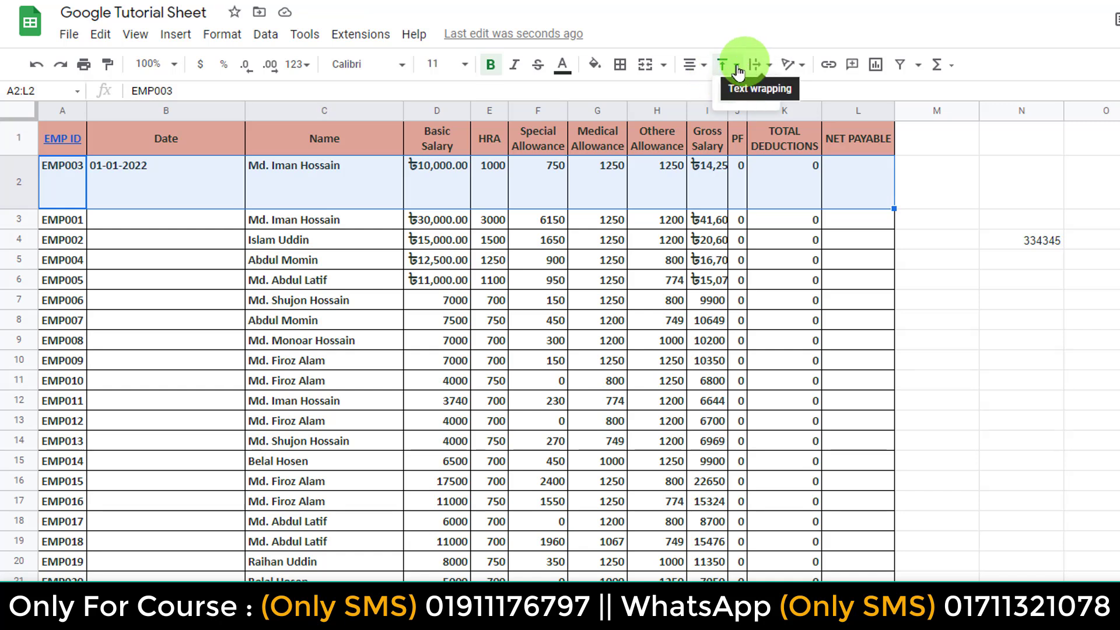
click(748, 101)
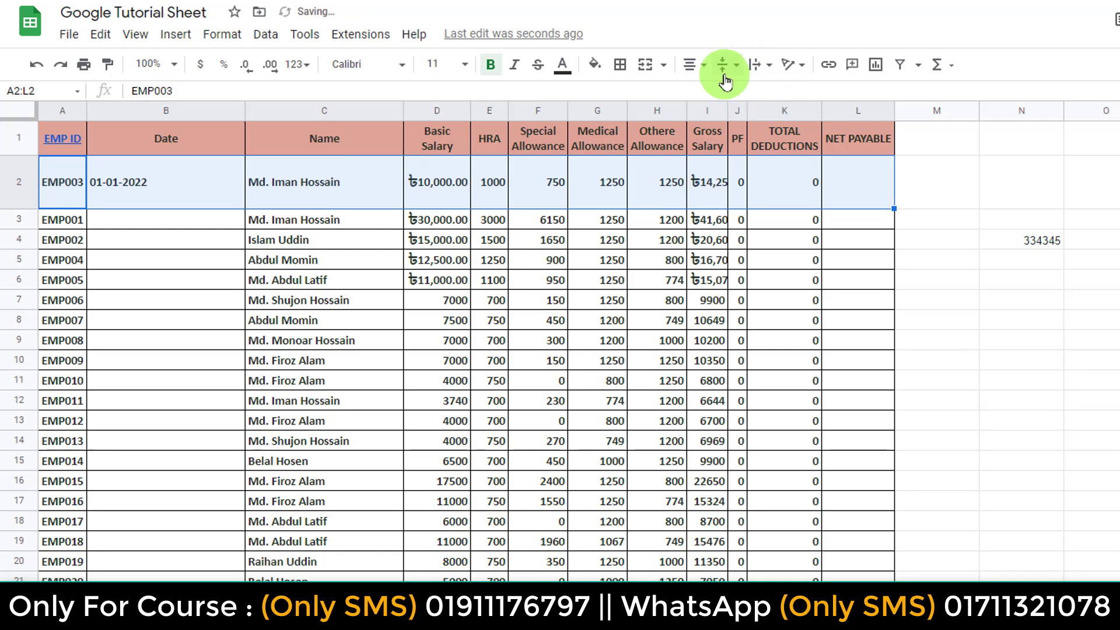
click(724, 64)
click(765, 93)
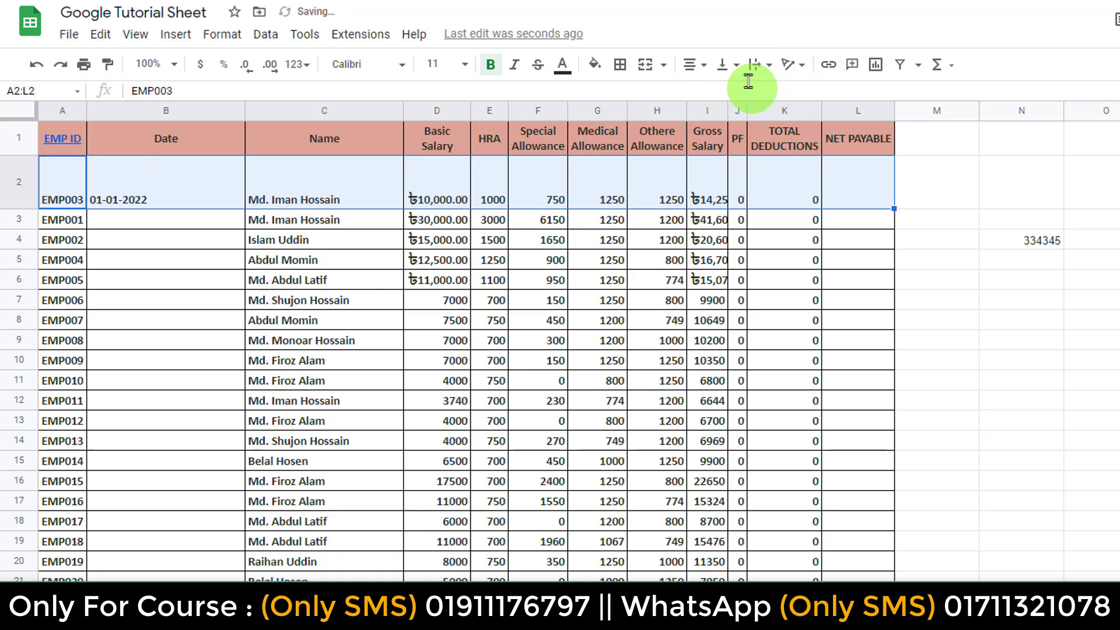
click(723, 64)
click(749, 102)
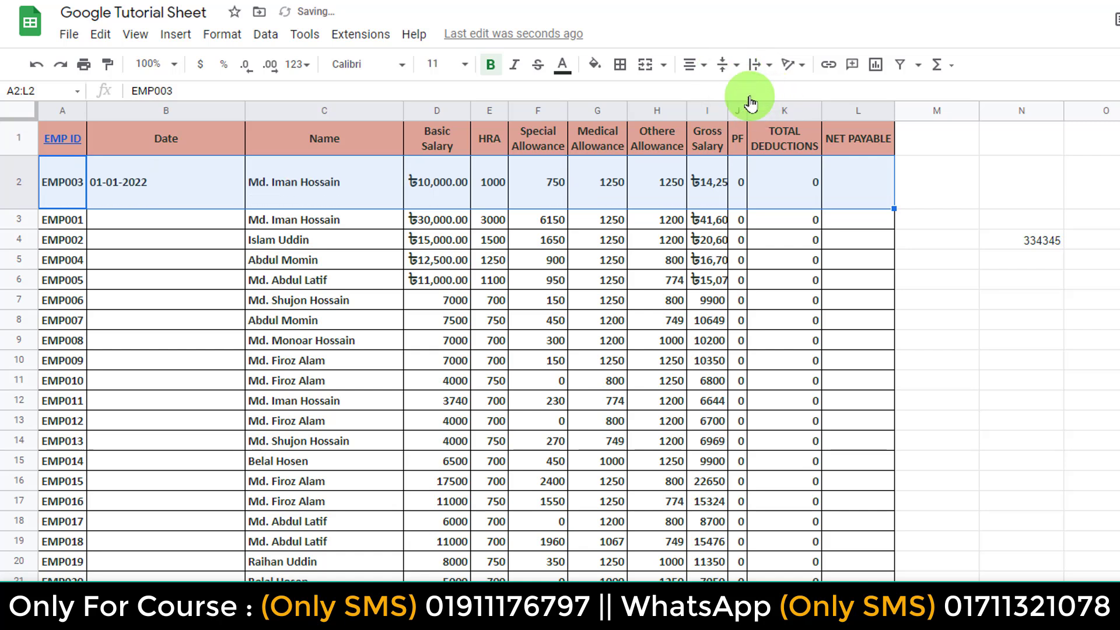
- Set row 2's text wrapping, trying Overflow and settling on Clip
click(212, 37)
mouse_move(260, 176)
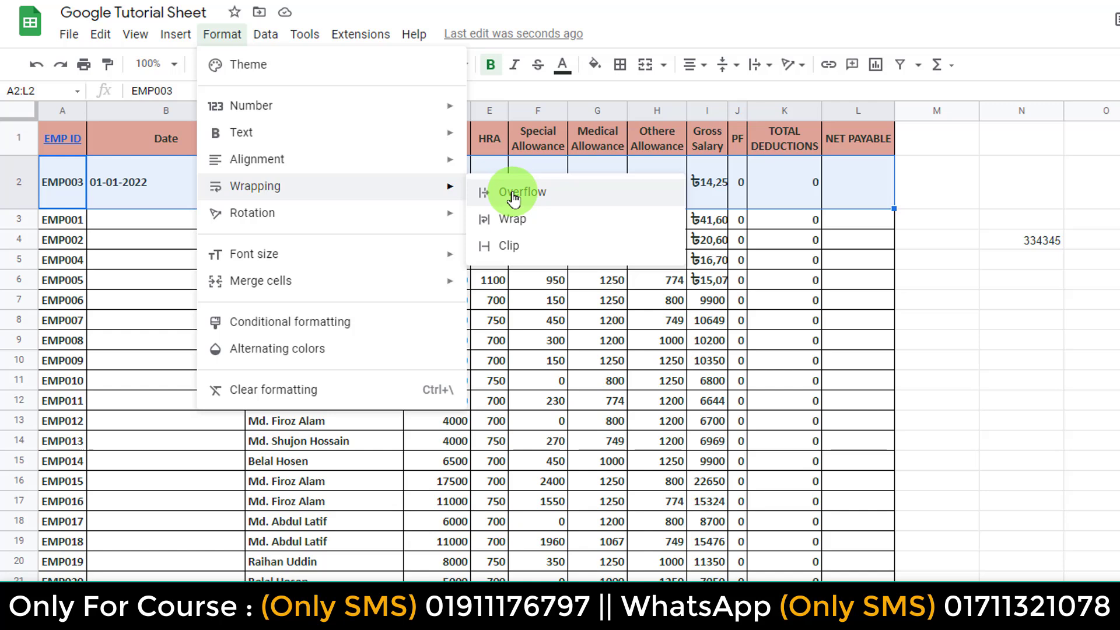
click(513, 198)
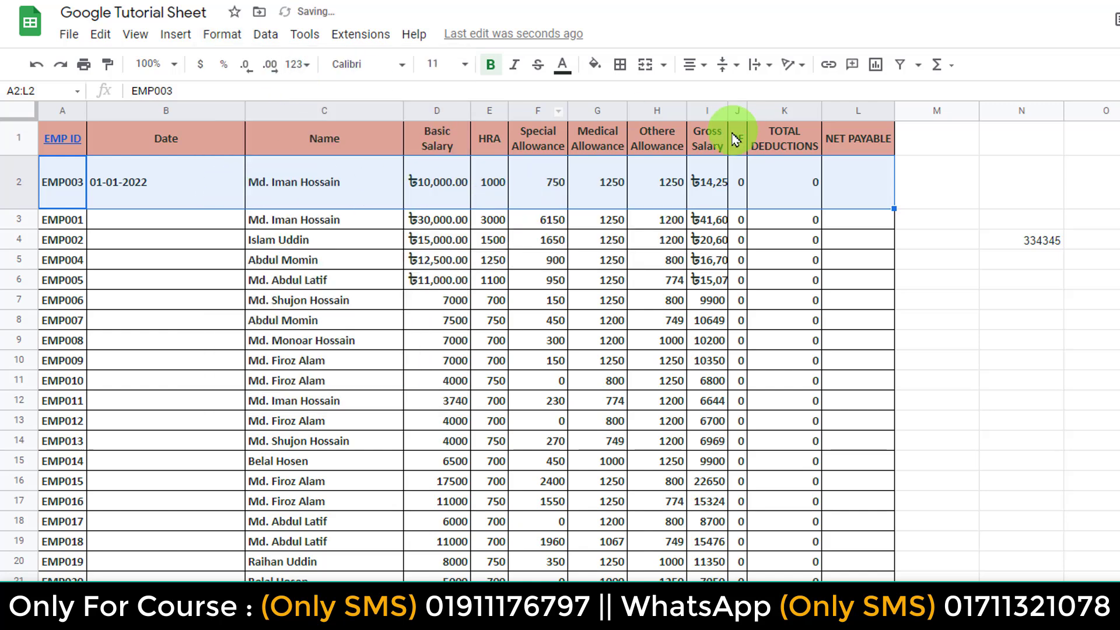
click(757, 67)
click(775, 94)
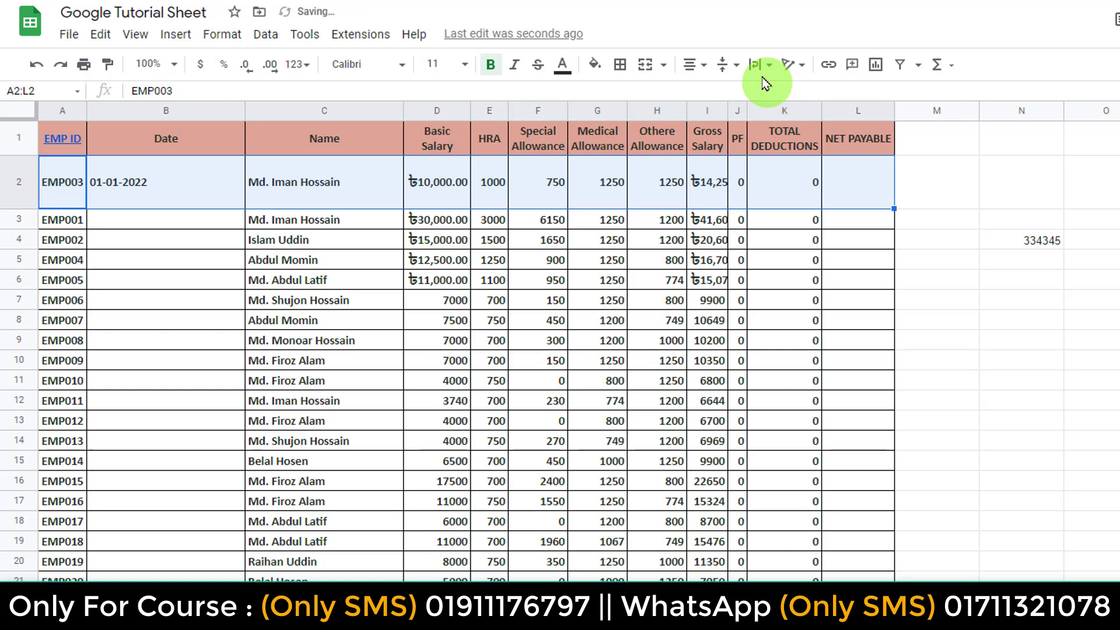
click(325, 182)
click(401, 111)
- Narrow the Name column and wrap cell C2's name onto two lines
drag(402, 116, 328, 146)
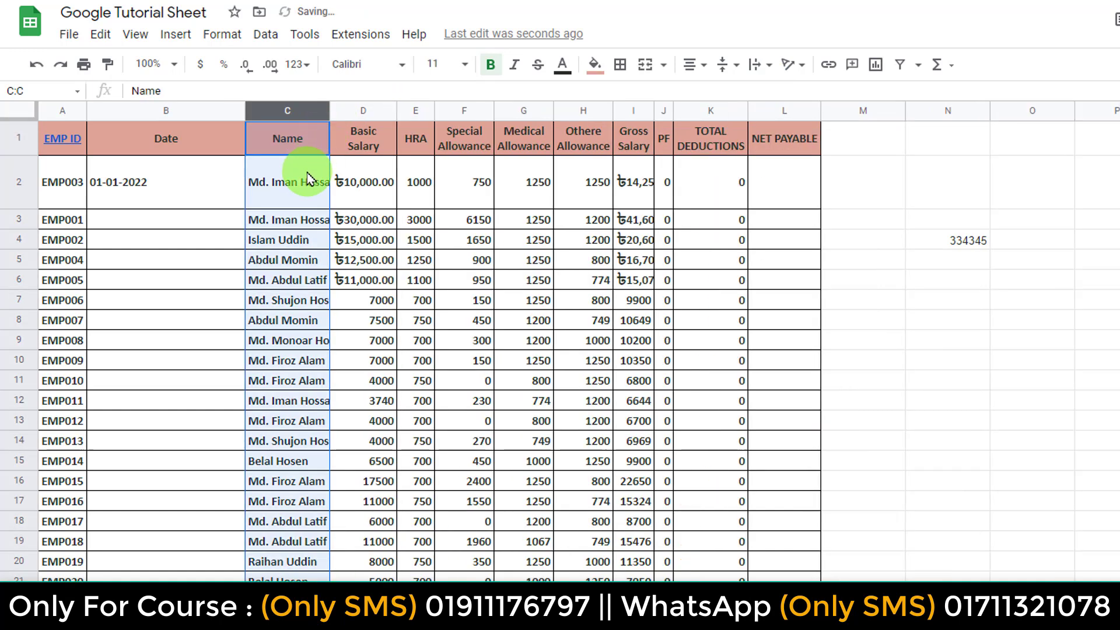
click(307, 178)
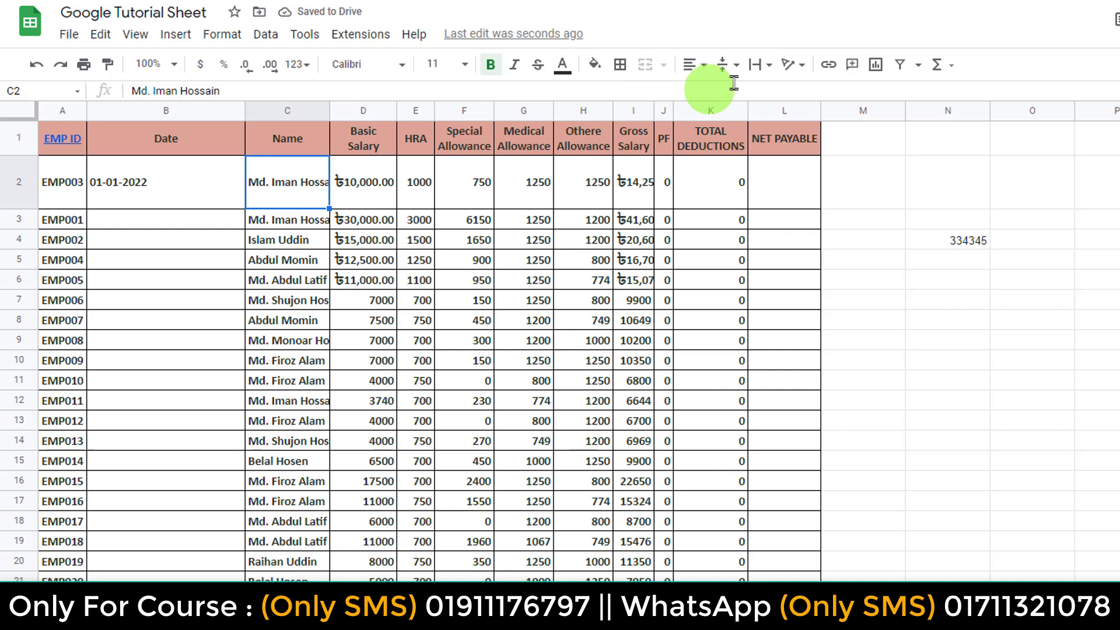
click(788, 73)
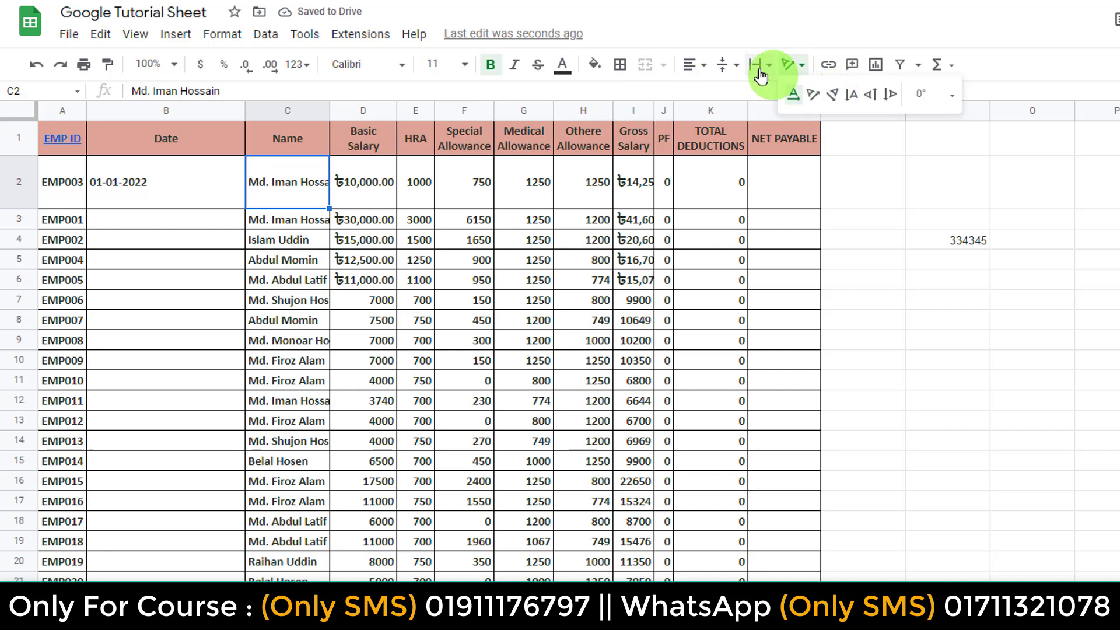
click(754, 68)
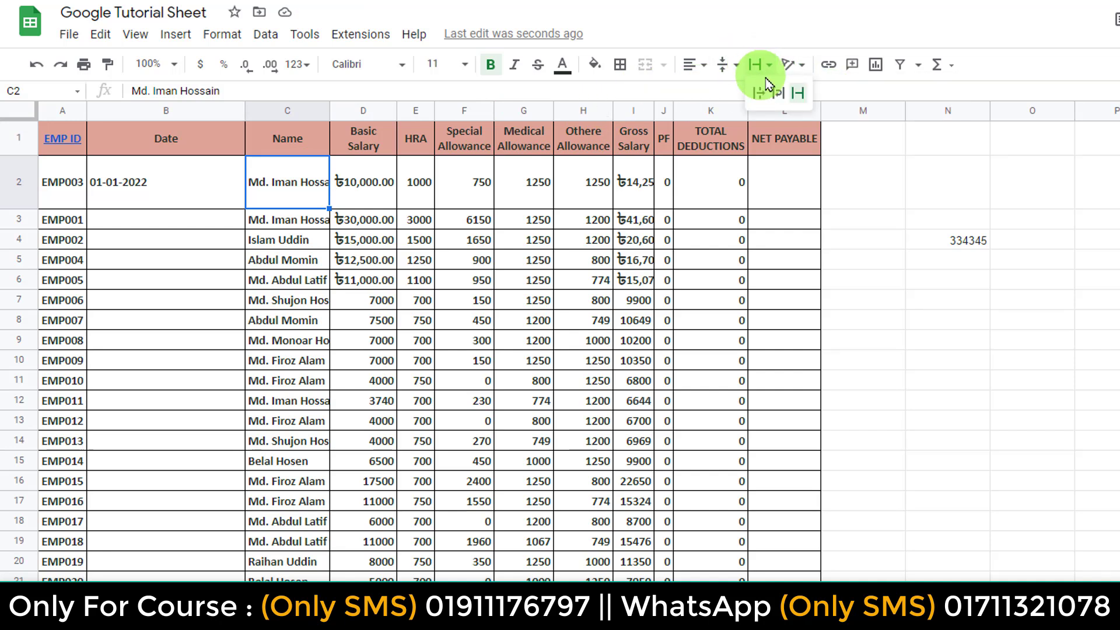
click(779, 92)
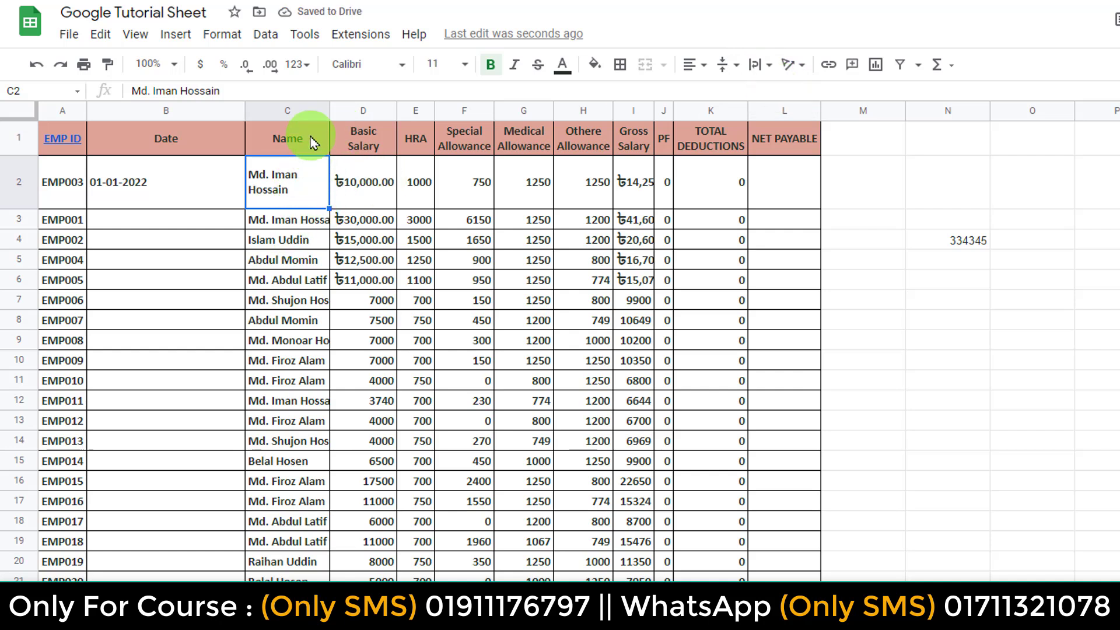
- Apply Wrap text wrapping to the entire Name column C
click(312, 112)
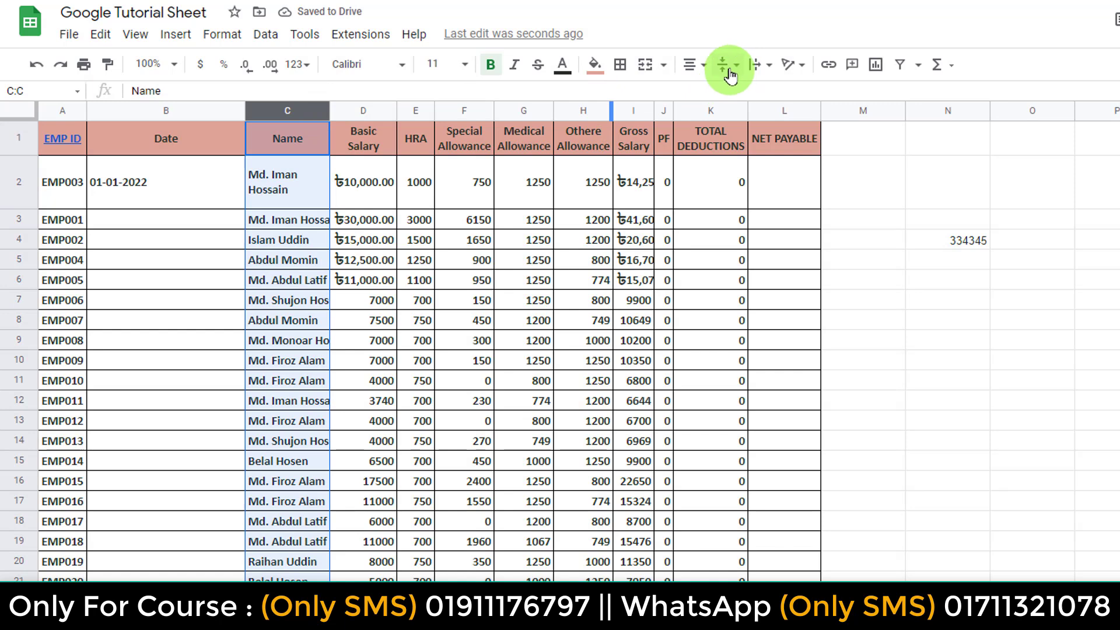
click(755, 66)
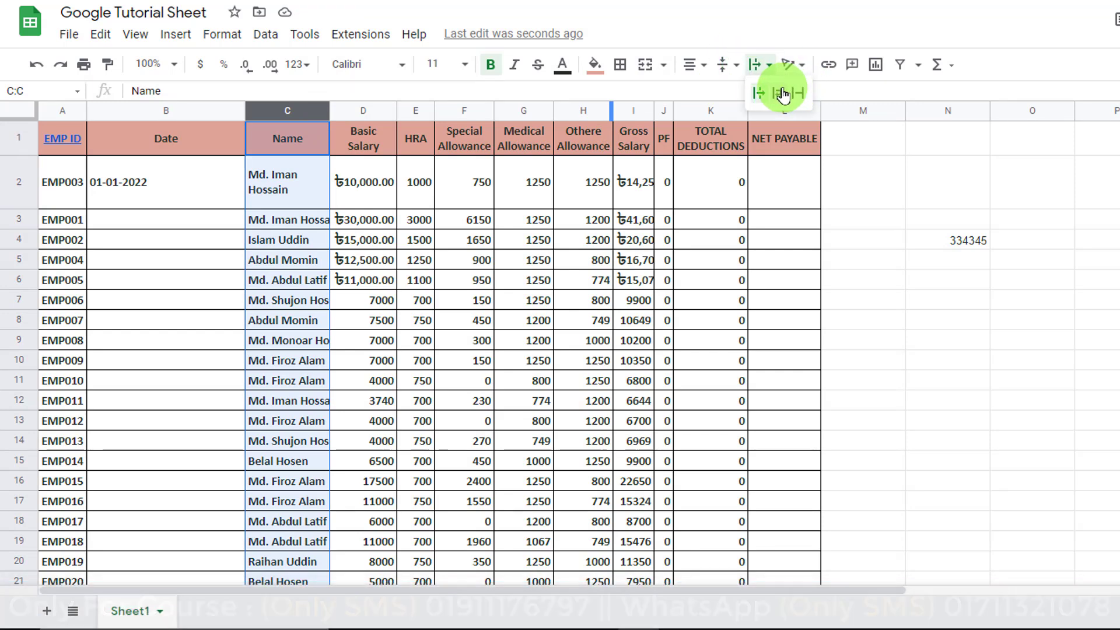
click(780, 92)
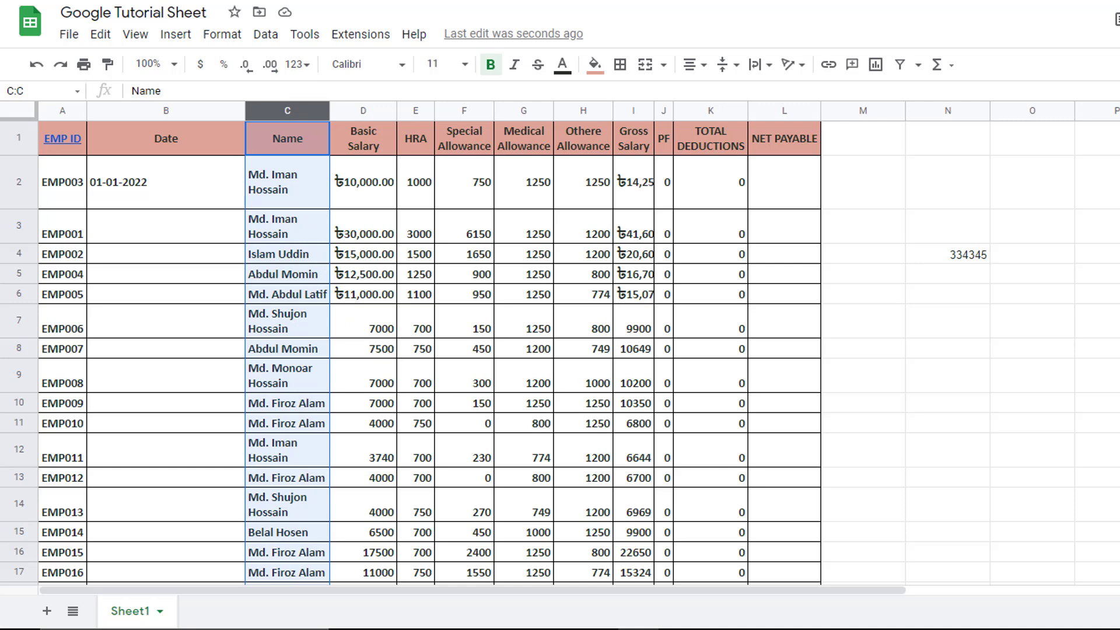
click(224, 33)
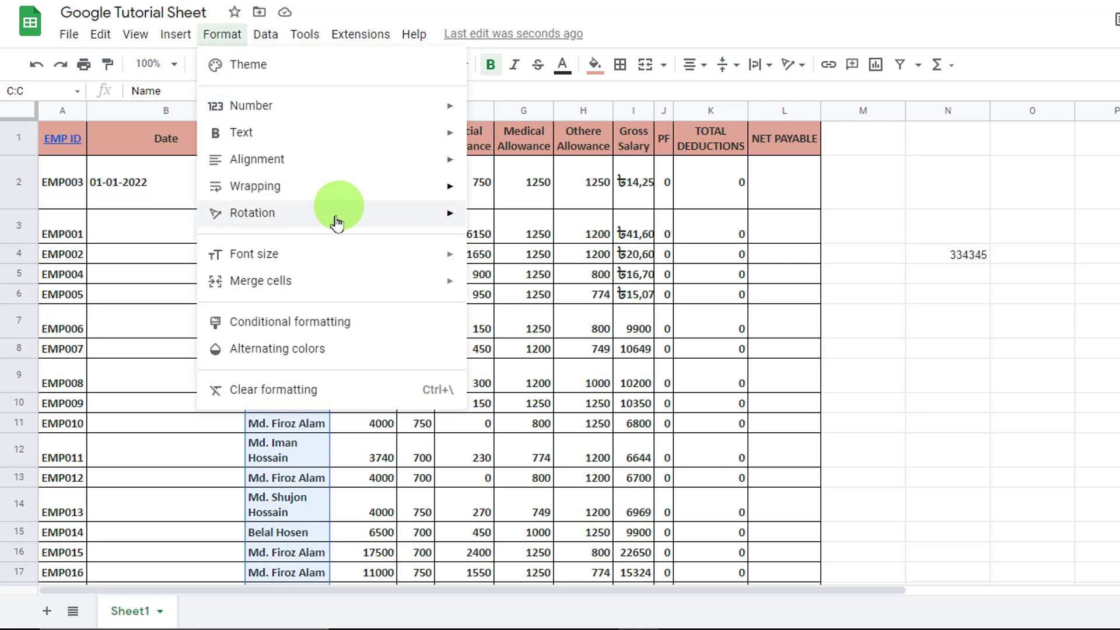
mouse_move(335, 225)
click(113, 220)
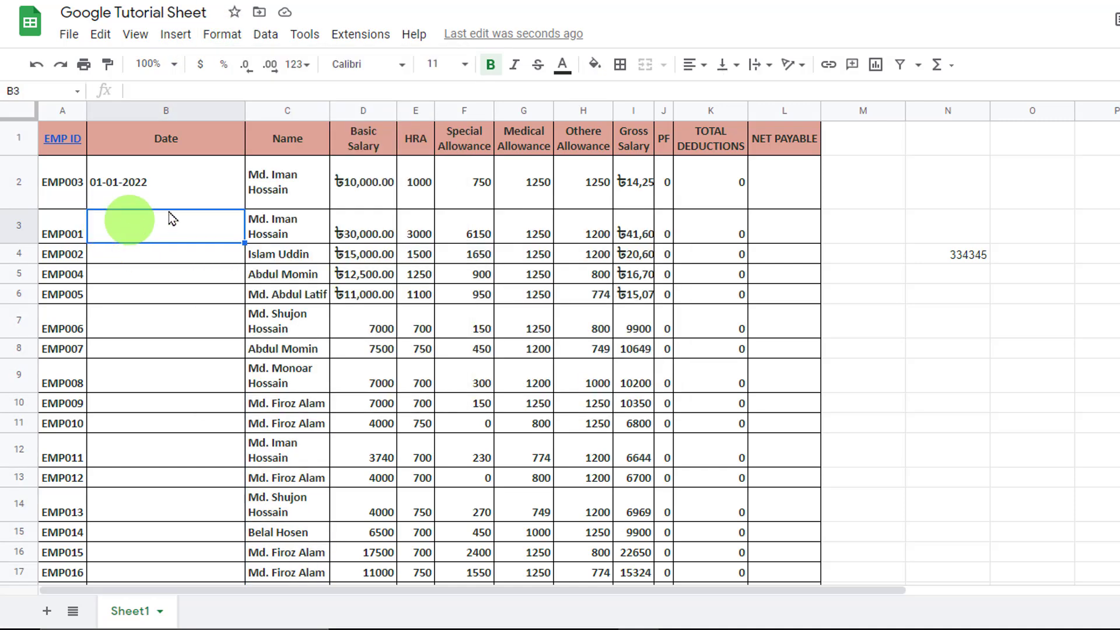
click(278, 189)
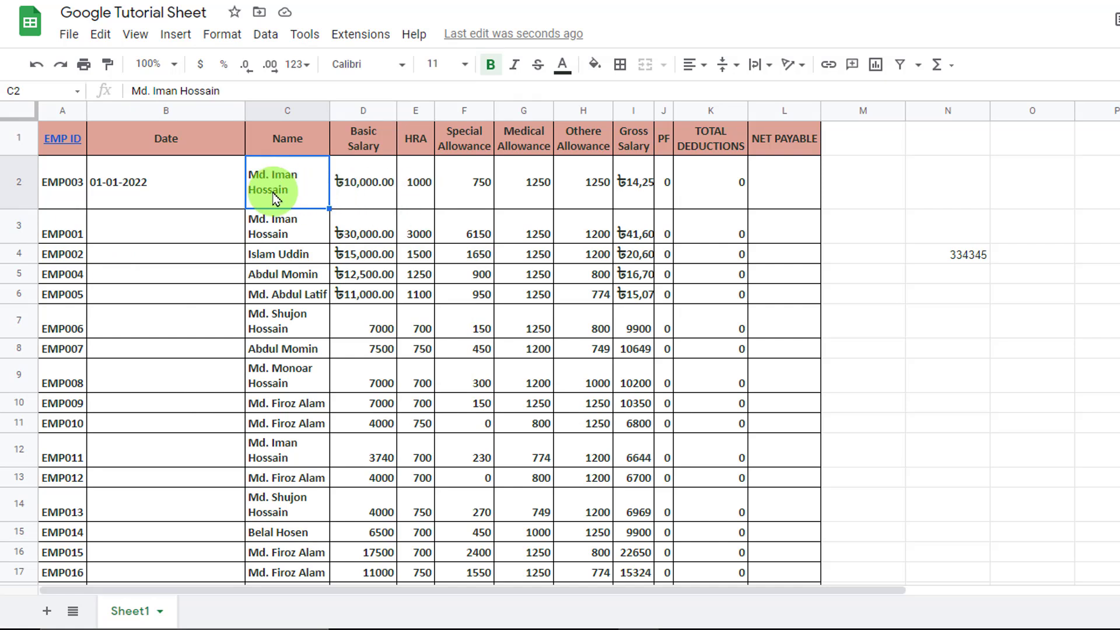
click(63, 180)
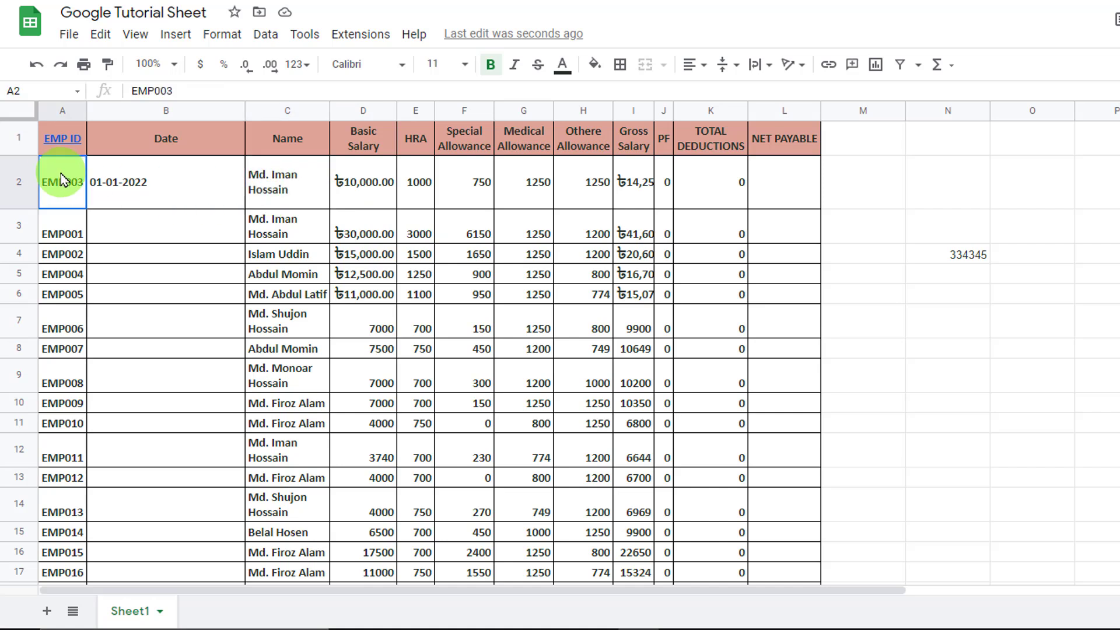
click(222, 33)
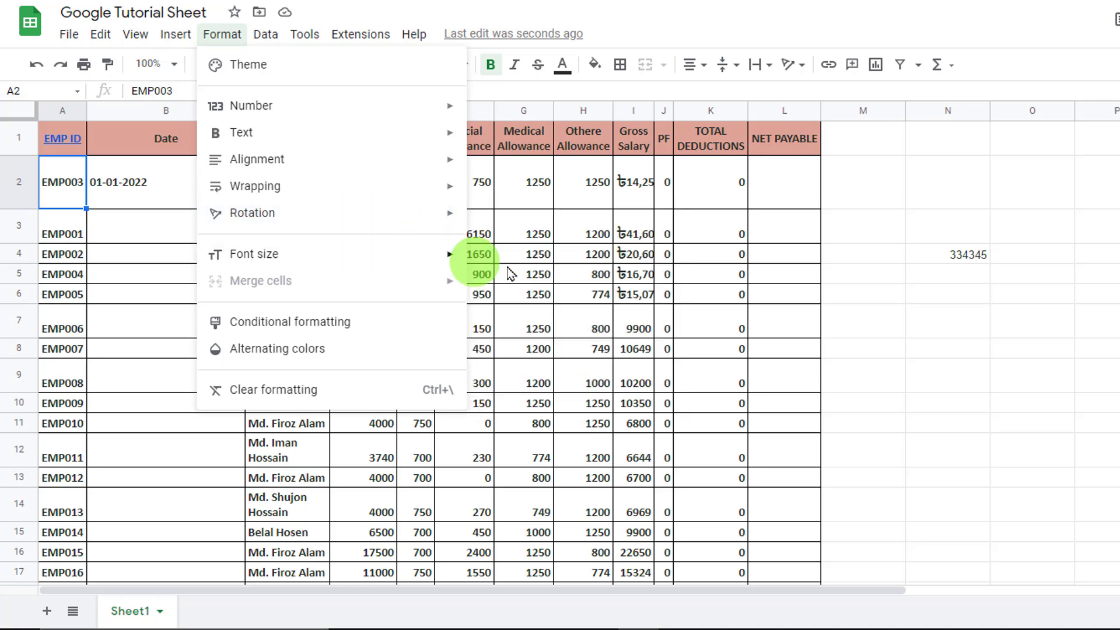
mouse_move(387, 219)
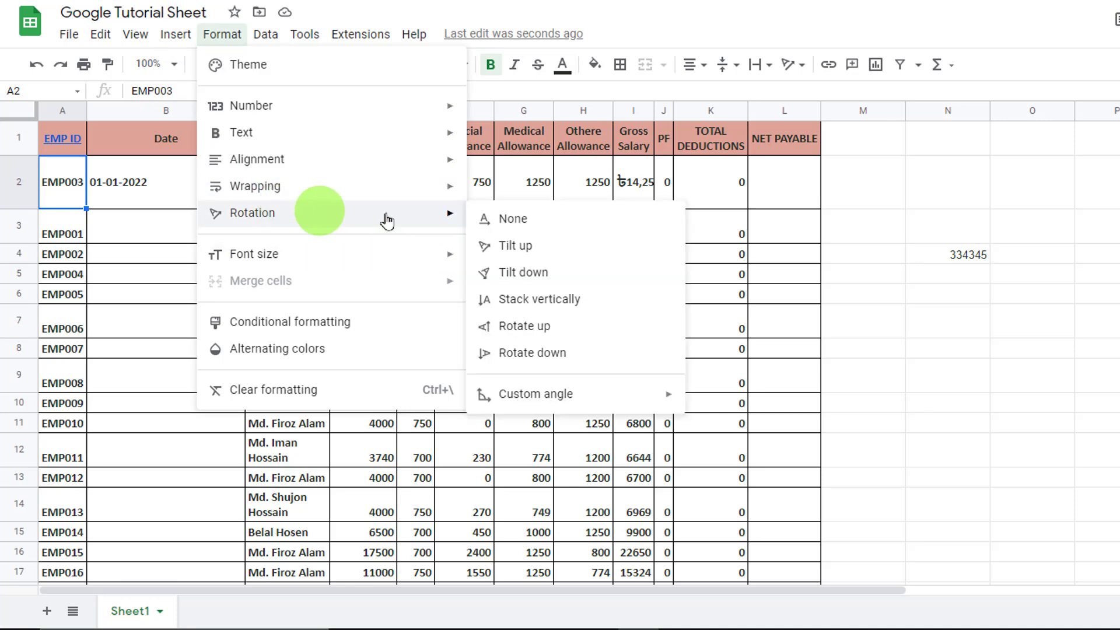
click(496, 245)
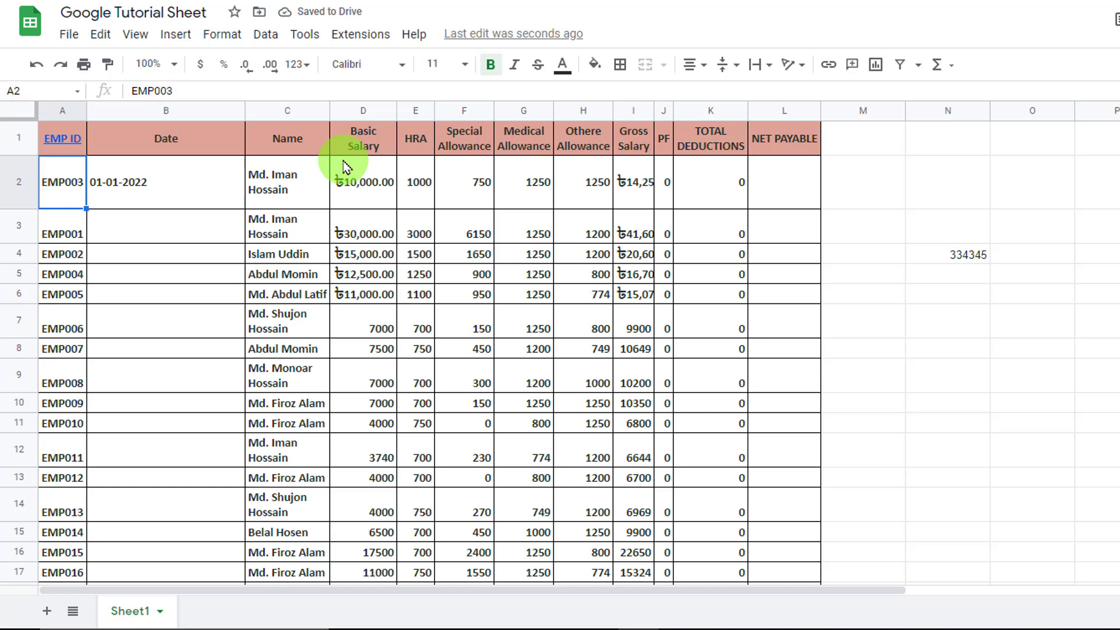
click(222, 41)
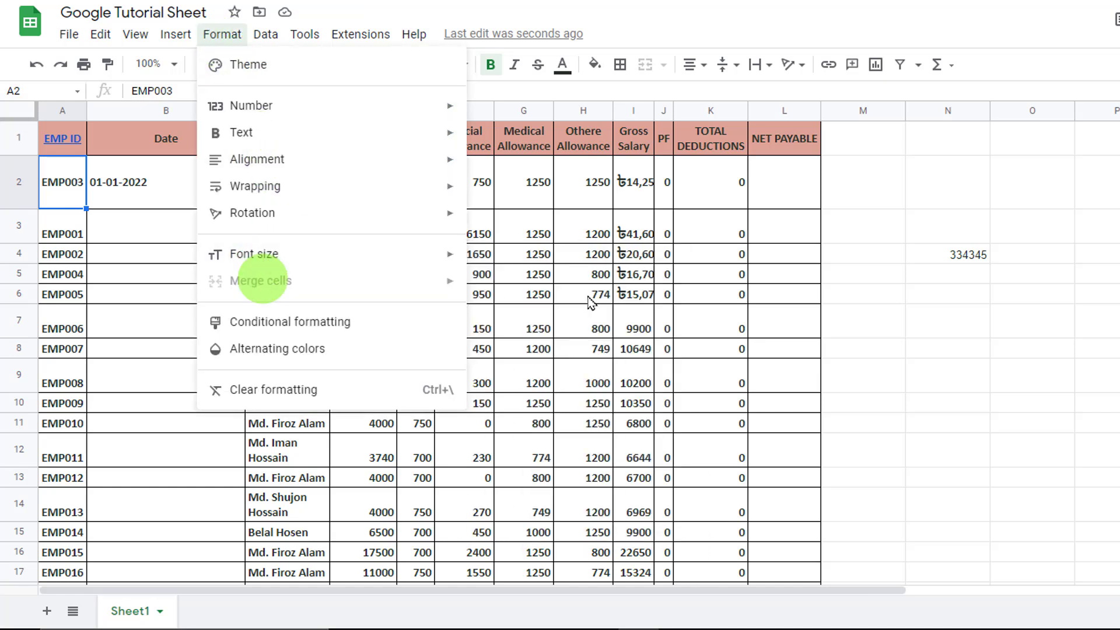
click(688, 273)
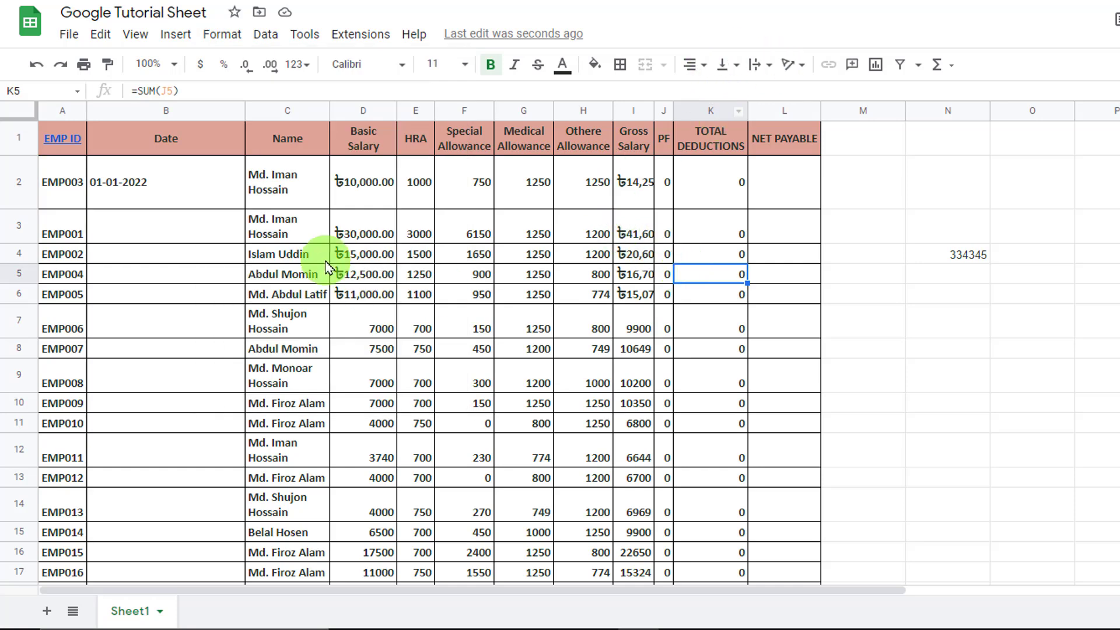
- Insert an empty row above the header row
click(14, 139)
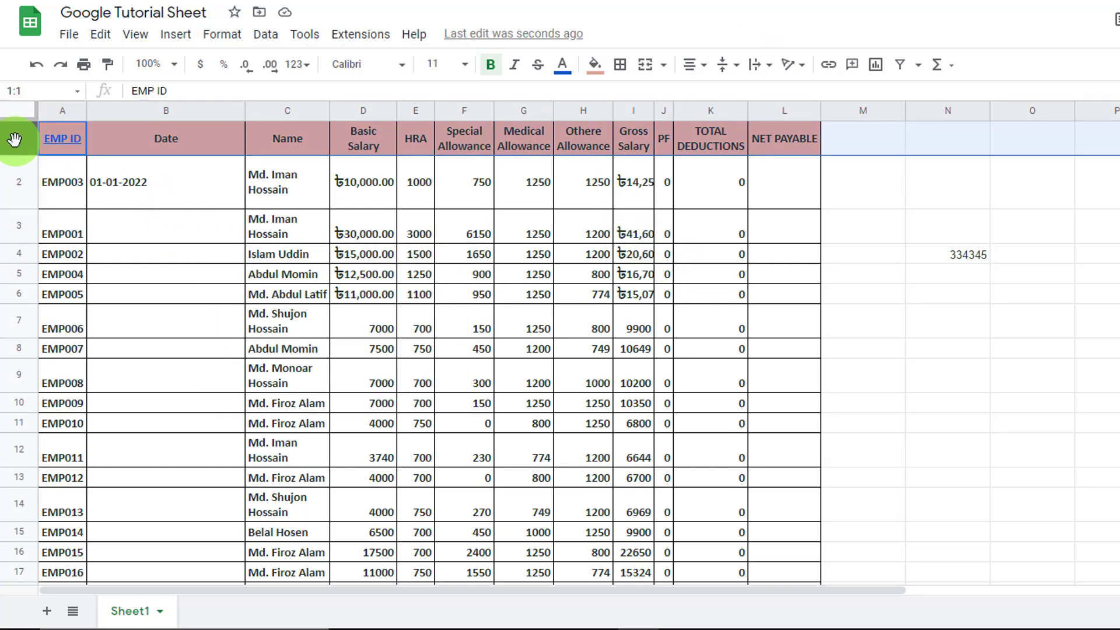
right_click(14, 139)
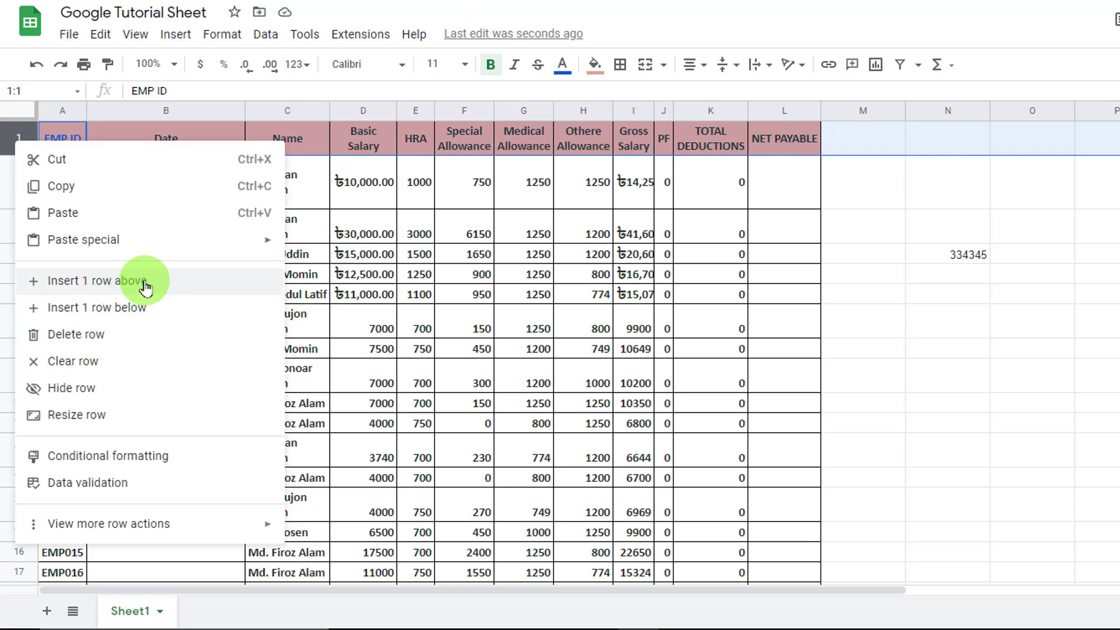
click(120, 284)
click(355, 207)
- Enter 'Tanvir ACADEMY' in A1 and select A1:L1 for merging
drag(59, 140, 755, 130)
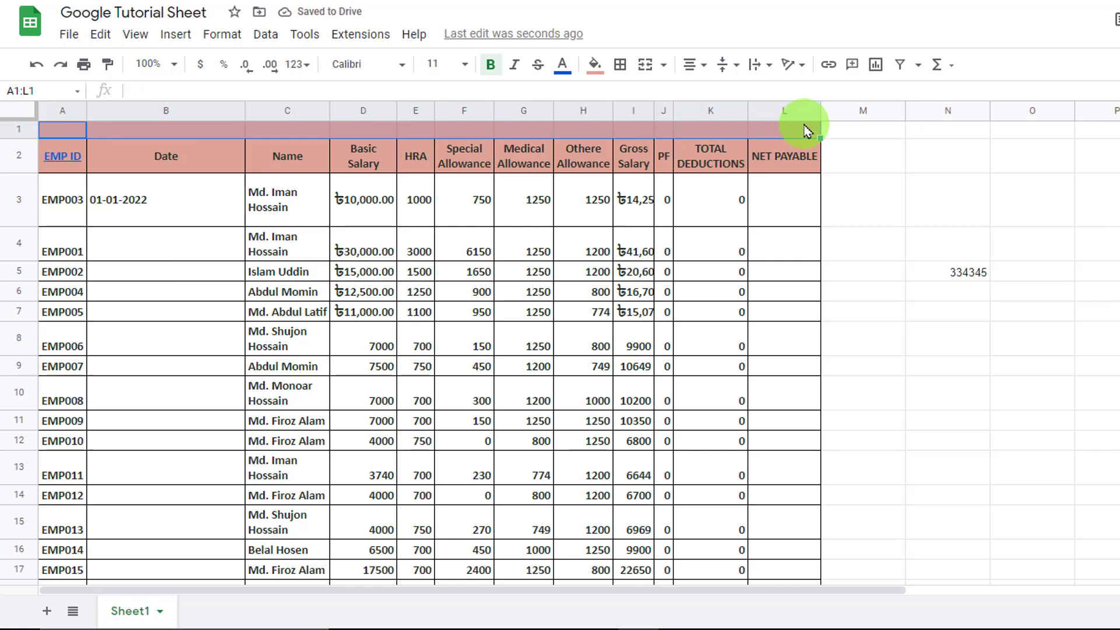
click(66, 131)
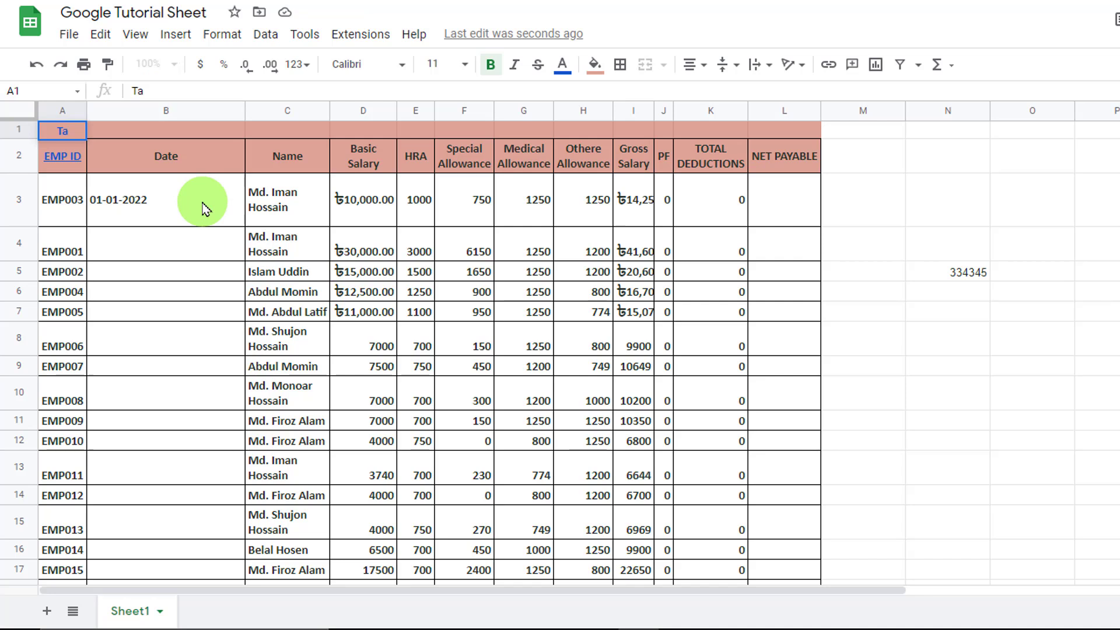
text(Tanvir ACADEMY)
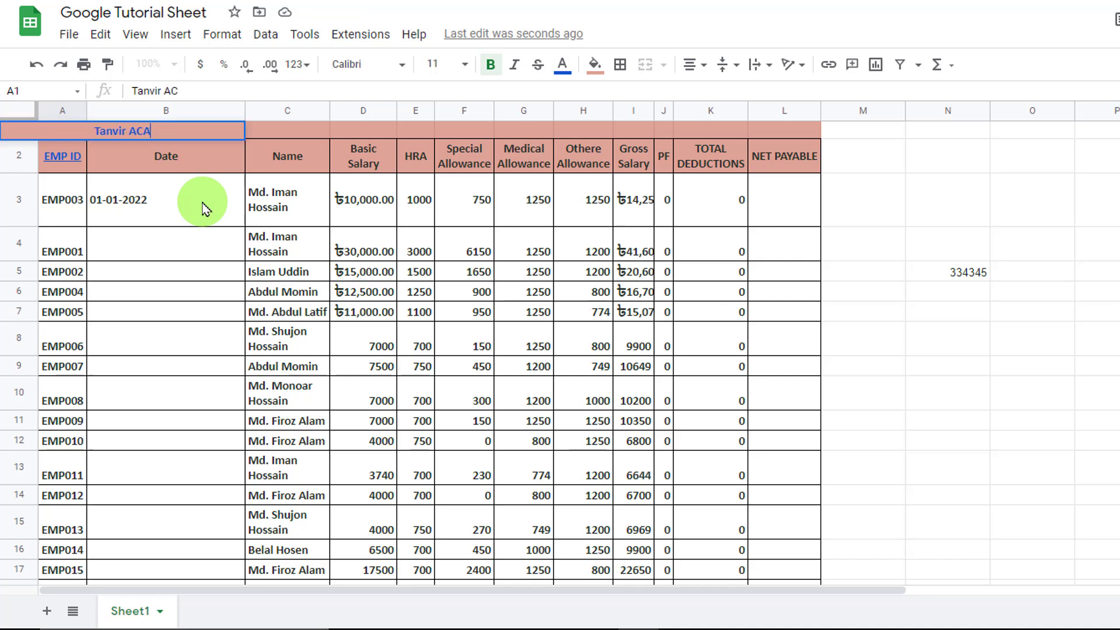
click(203, 209)
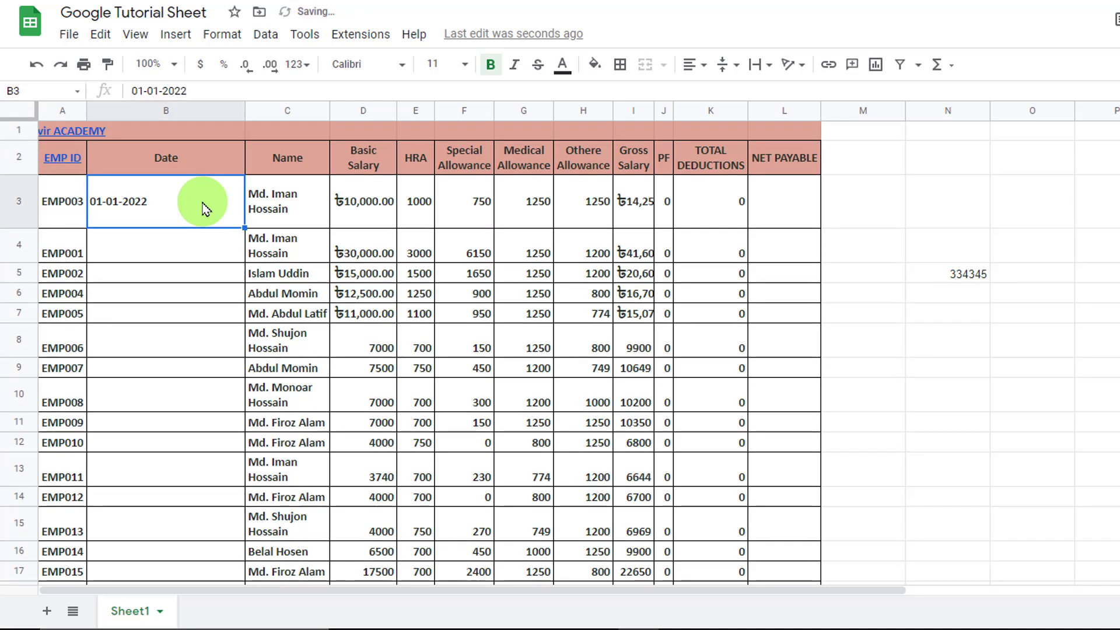
click(70, 134)
drag(140, 149, 821, 144)
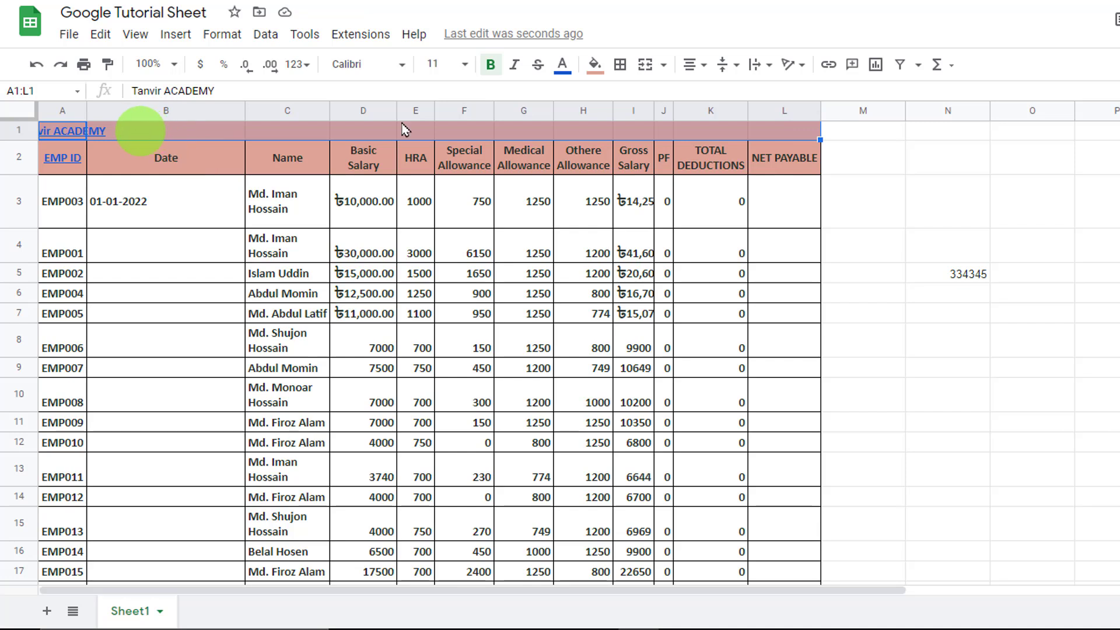
- Merge cells A1:L1 so the title spans the table
click(216, 36)
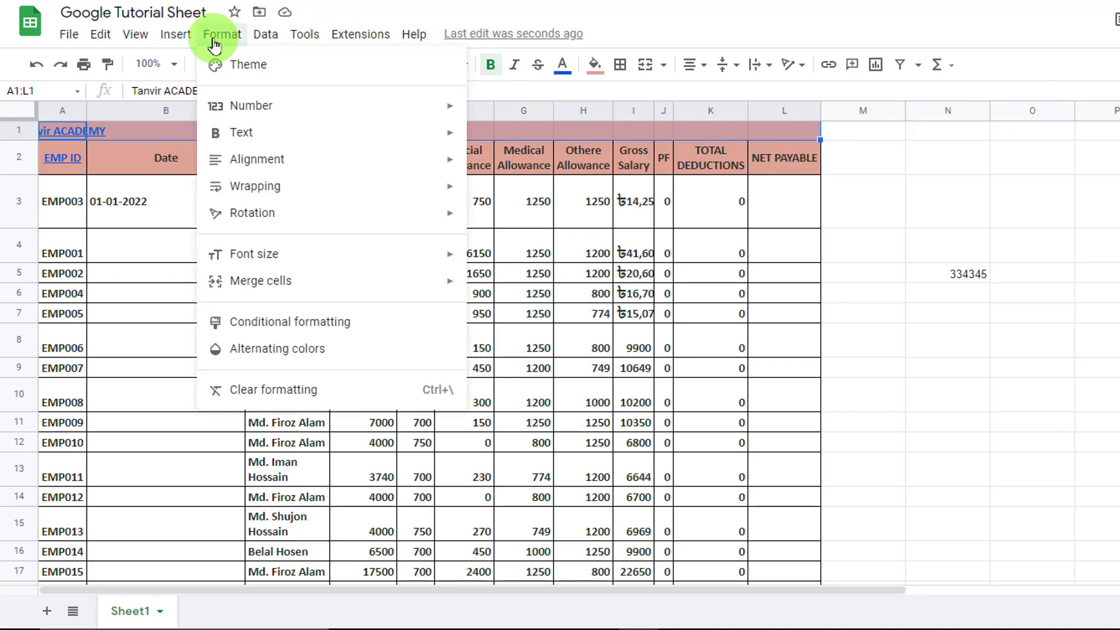
mouse_move(340, 286)
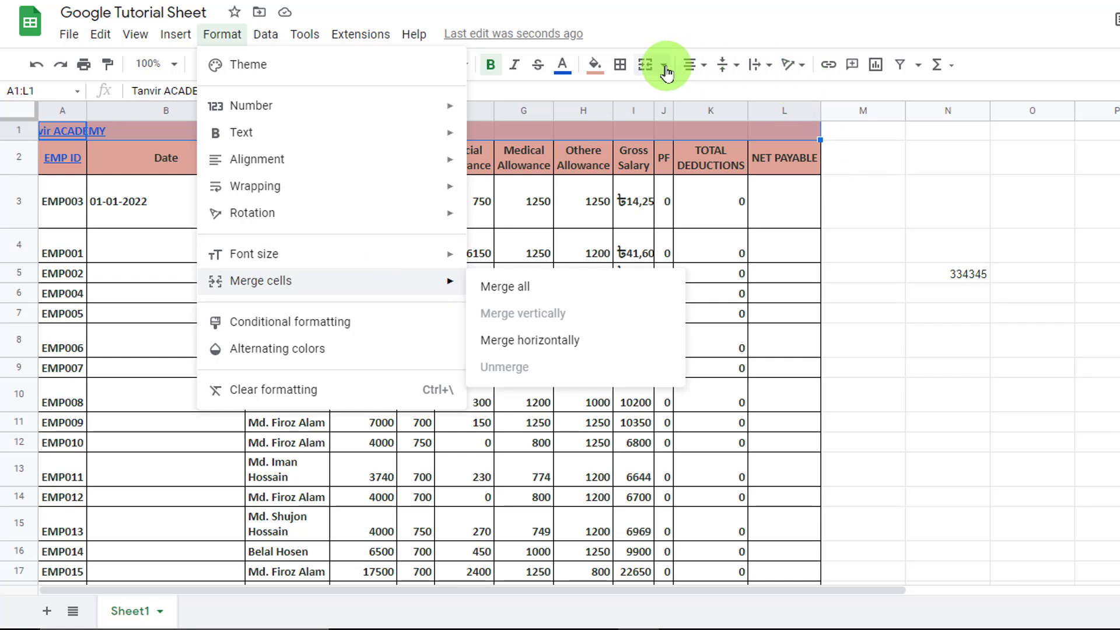
click(646, 25)
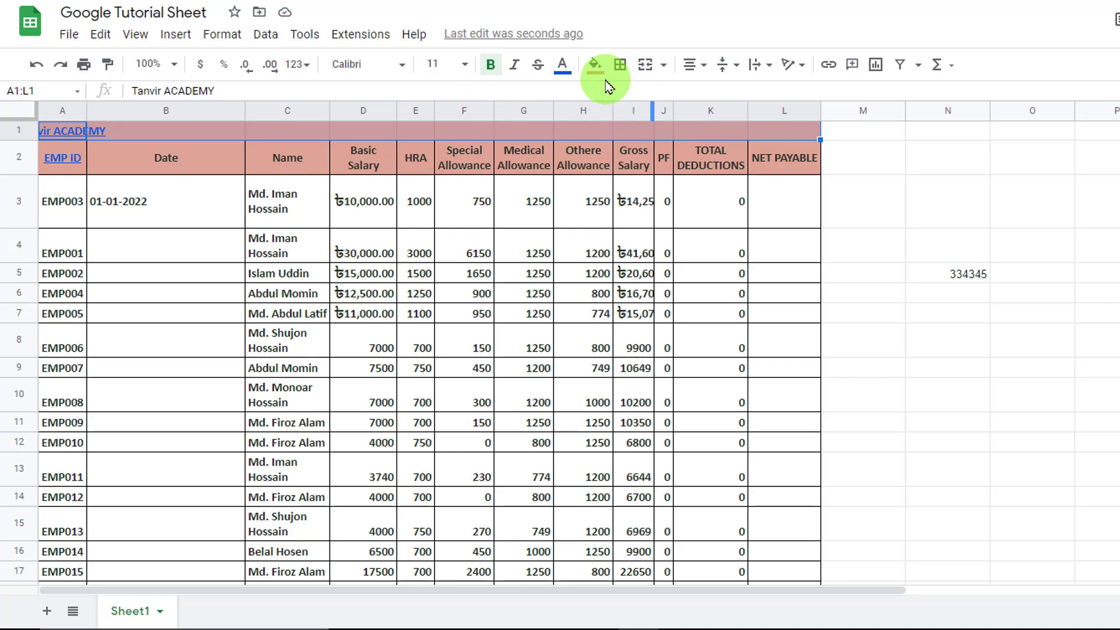
click(645, 65)
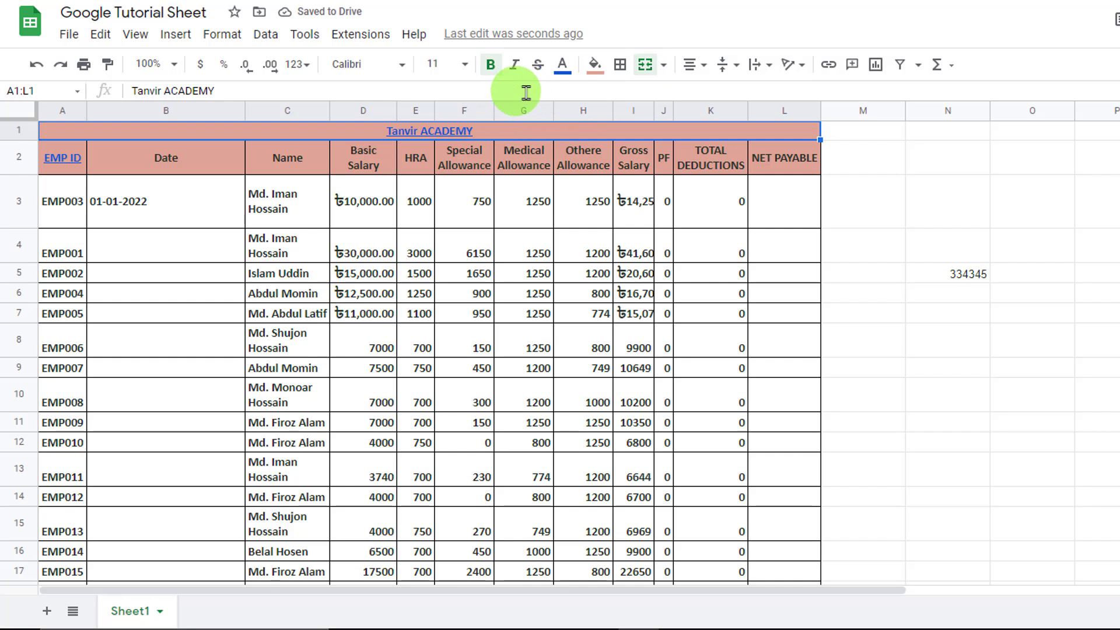
- Set the merged title's font size to 18
click(465, 64)
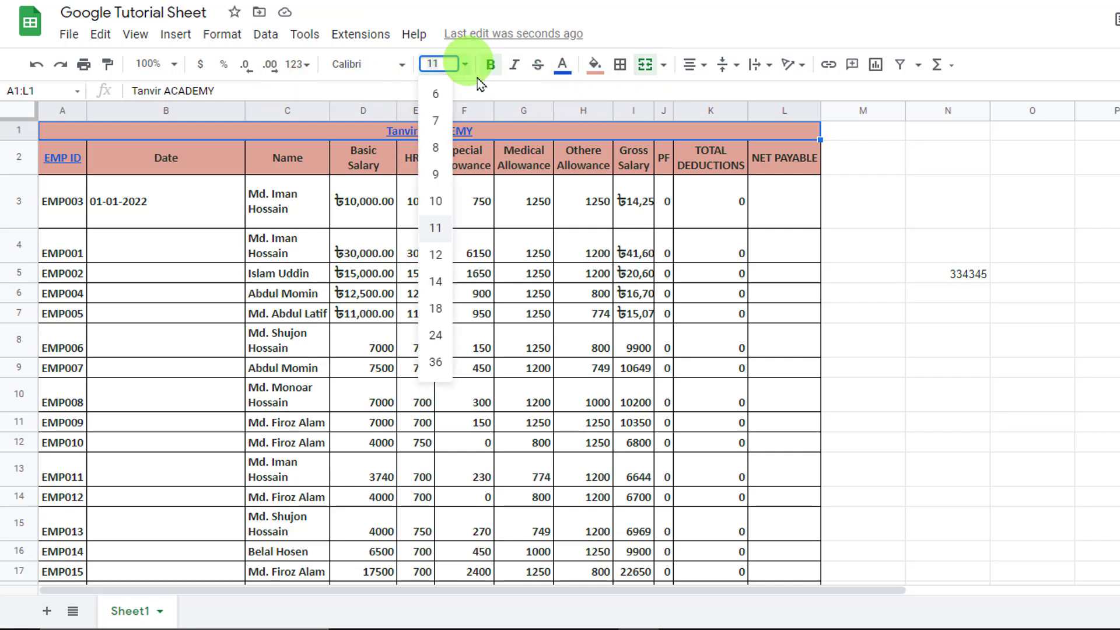
click(436, 309)
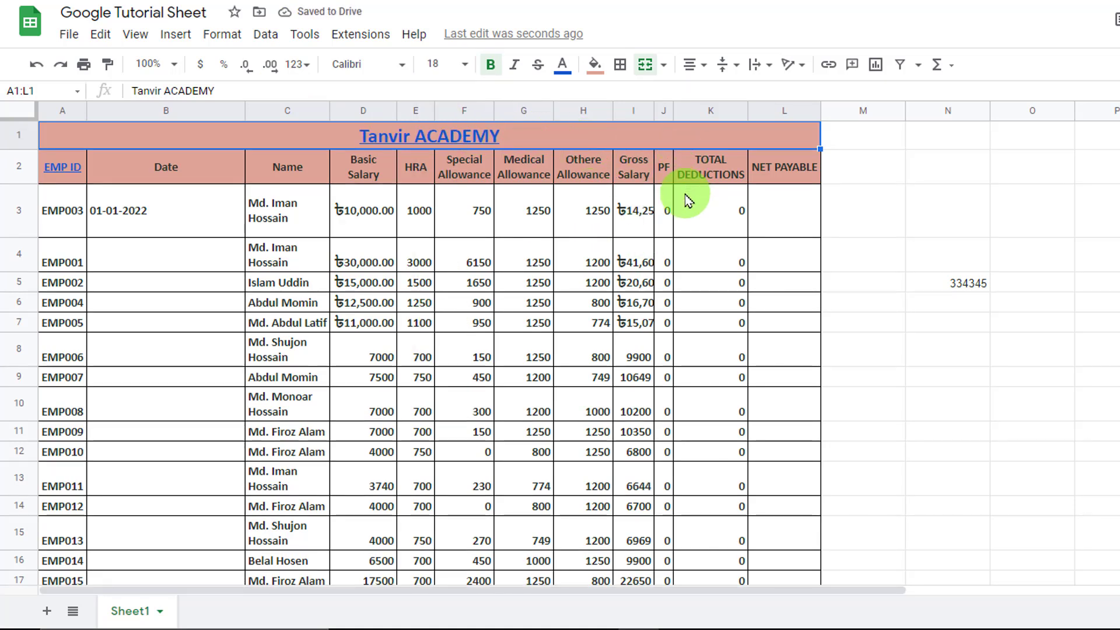
click(557, 217)
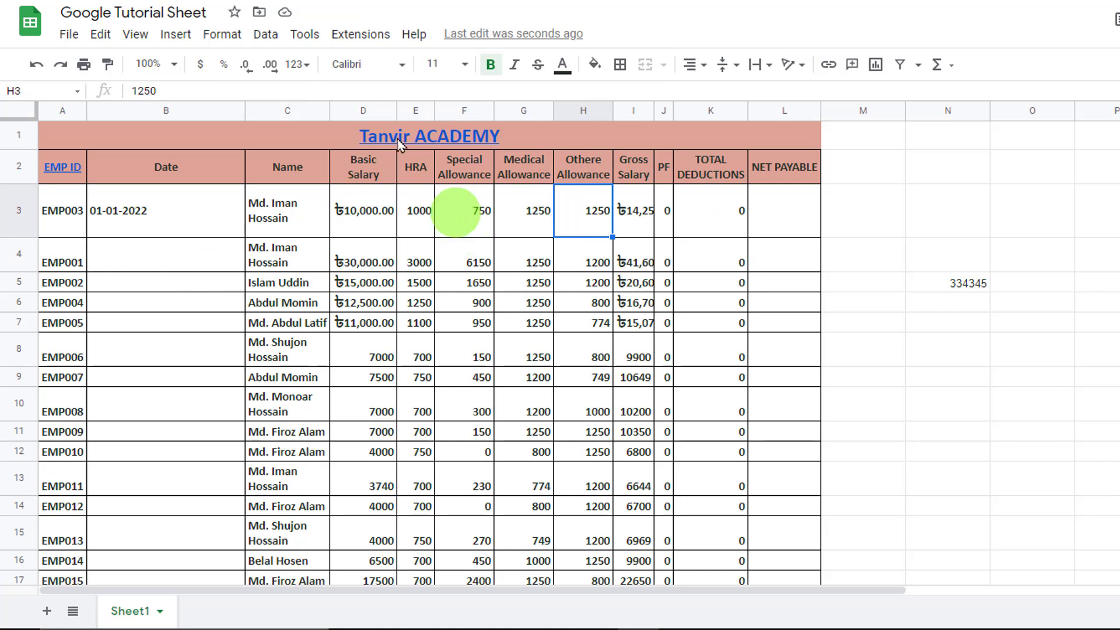
click(222, 34)
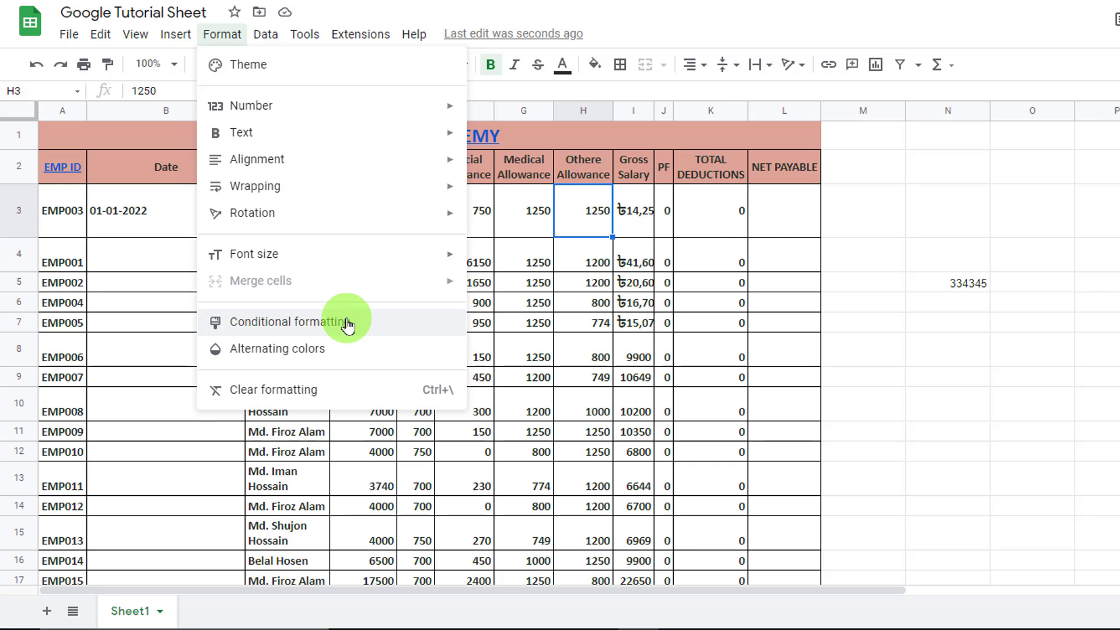
- Create an 'Is empty' conditional formatting rule on E3:F8 with yellow fill
click(507, 287)
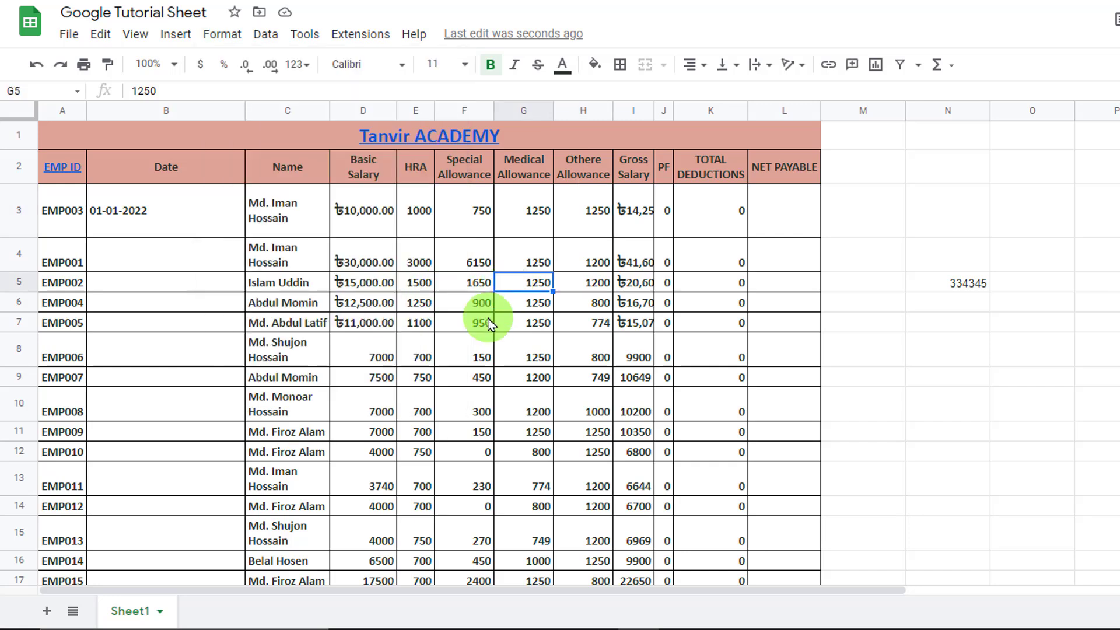
drag(419, 210, 472, 357)
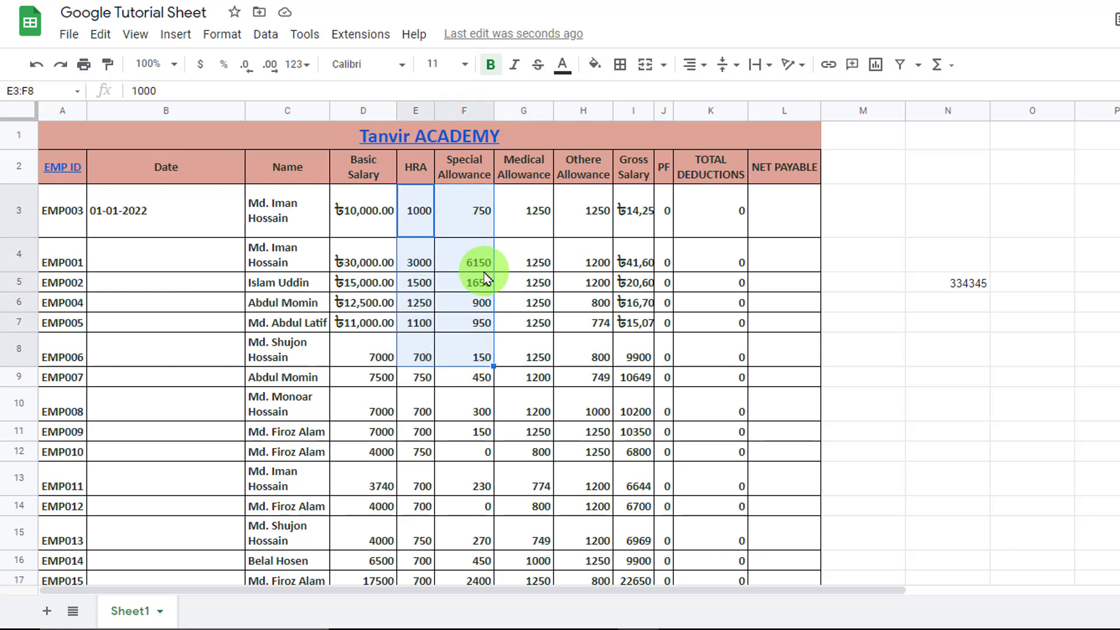
click(222, 34)
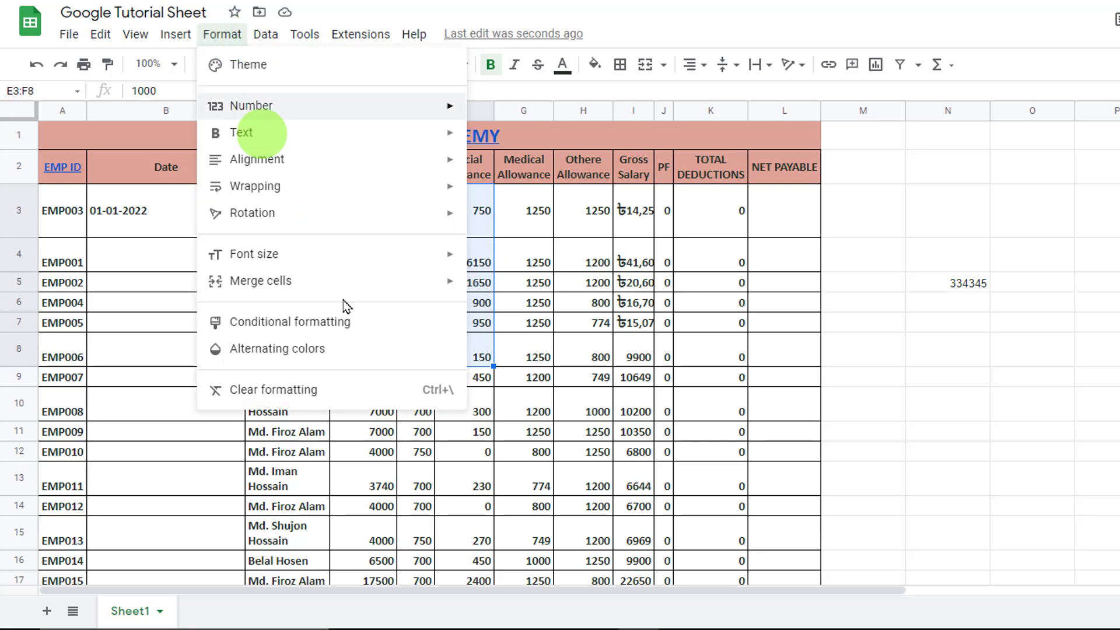
click(330, 324)
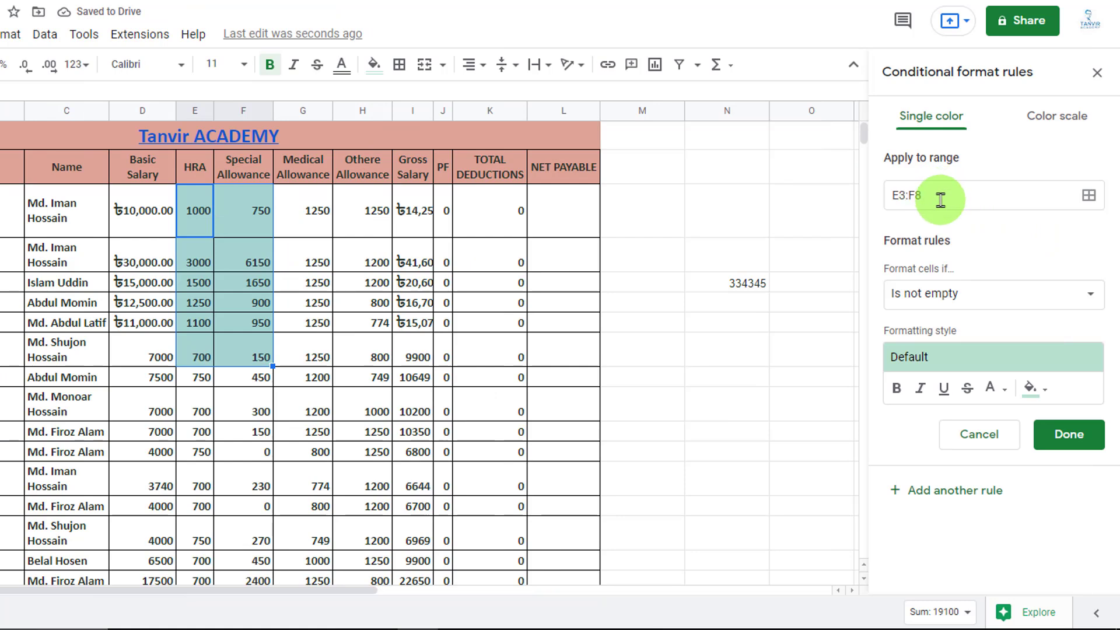
click(1000, 294)
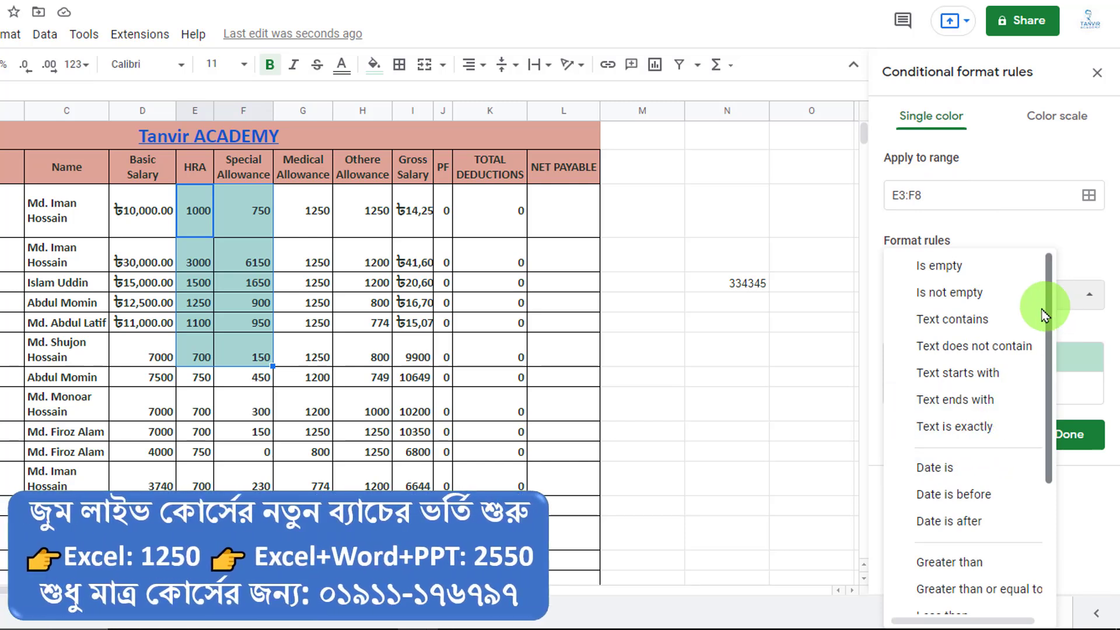
click(1000, 265)
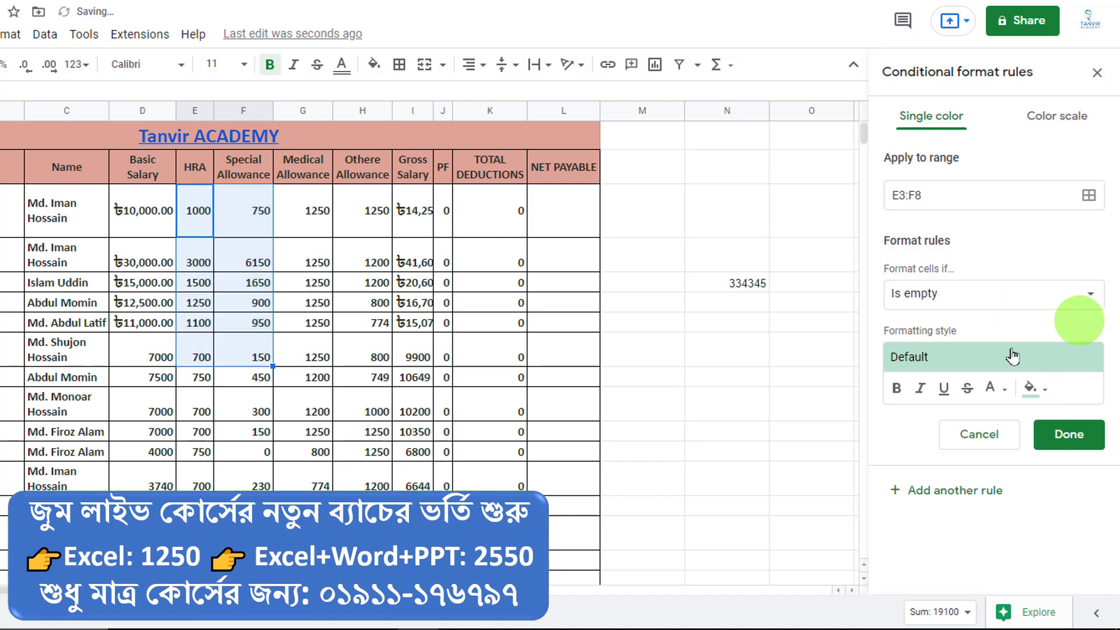
click(1031, 388)
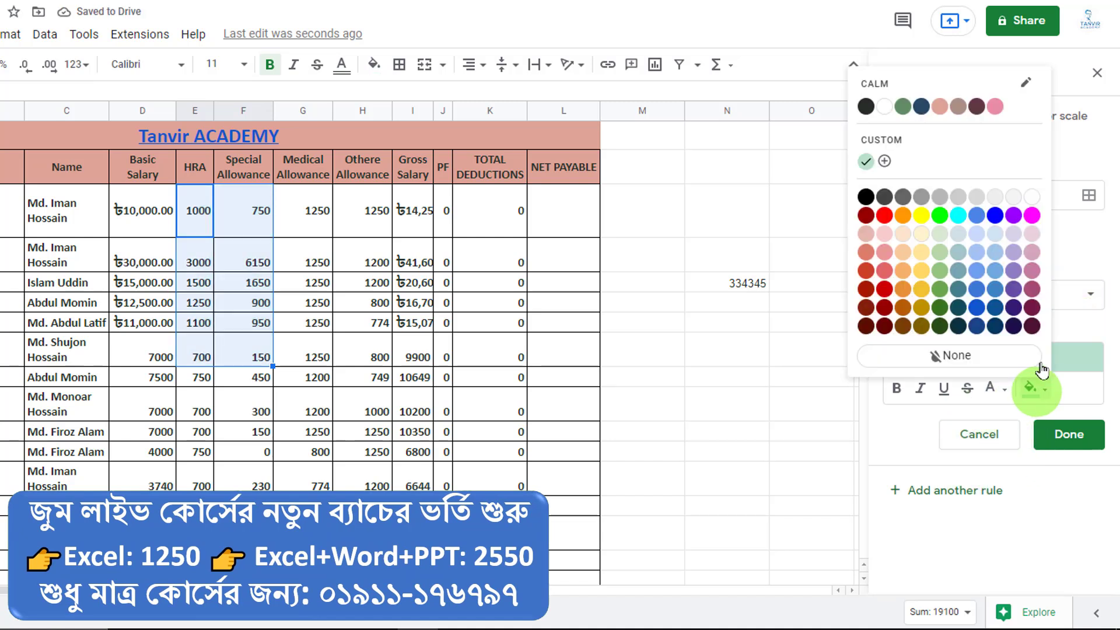
click(921, 215)
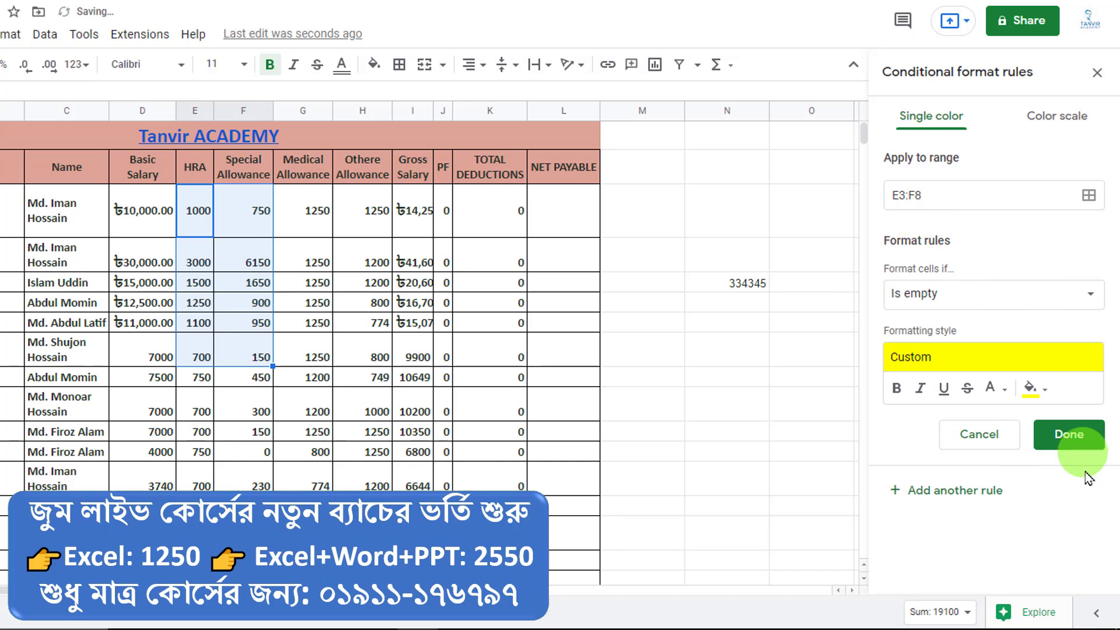
click(1079, 436)
- Clear cells F3 and E5 to check they turn yellow
click(261, 219)
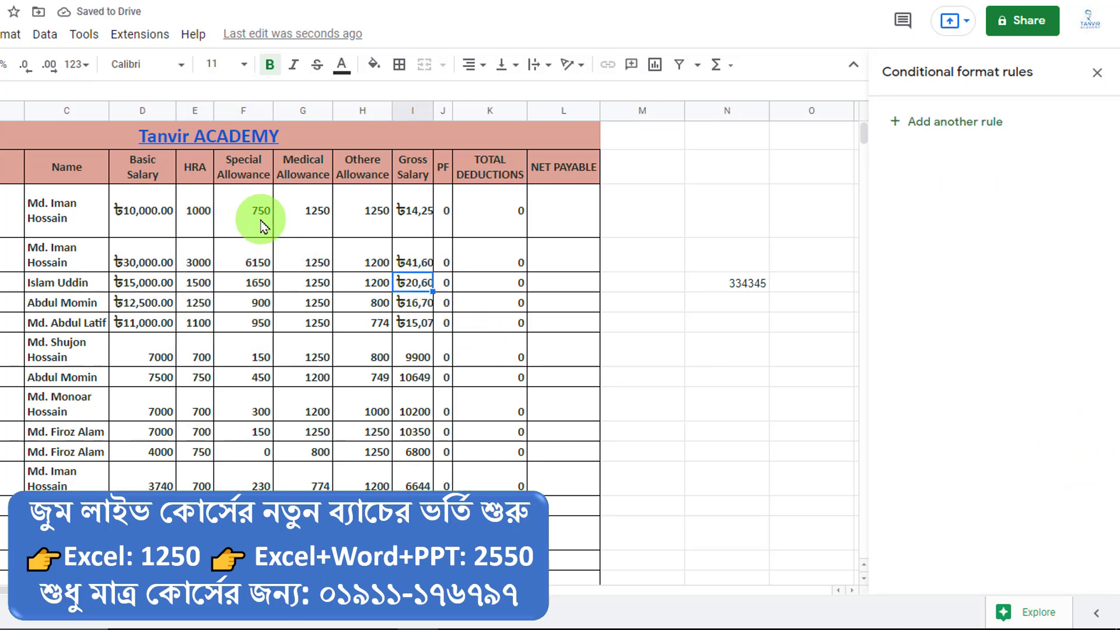
key(Delete)
click(308, 282)
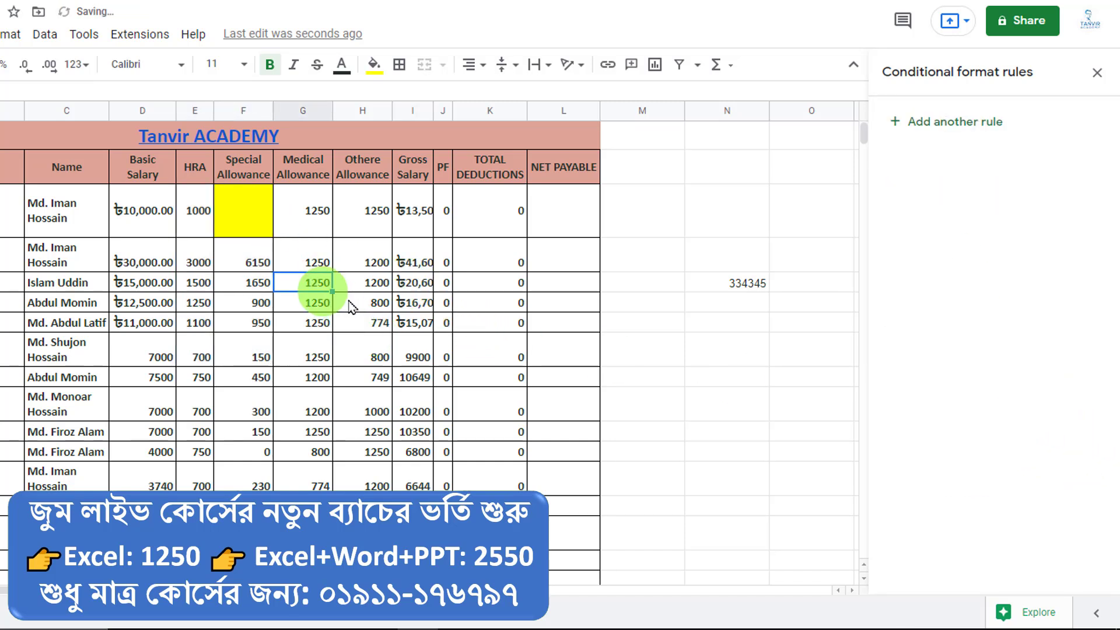
click(207, 286)
key(Delete)
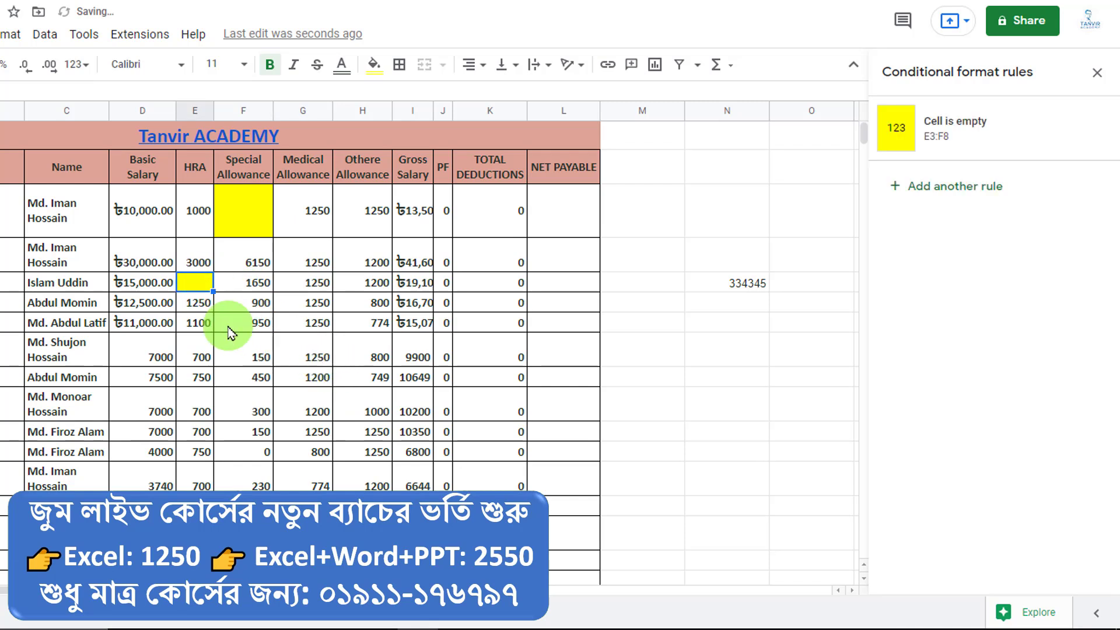
- Enter 576 in F3 and 8+9 in E5, then close the rules panel
click(248, 185)
text(576)
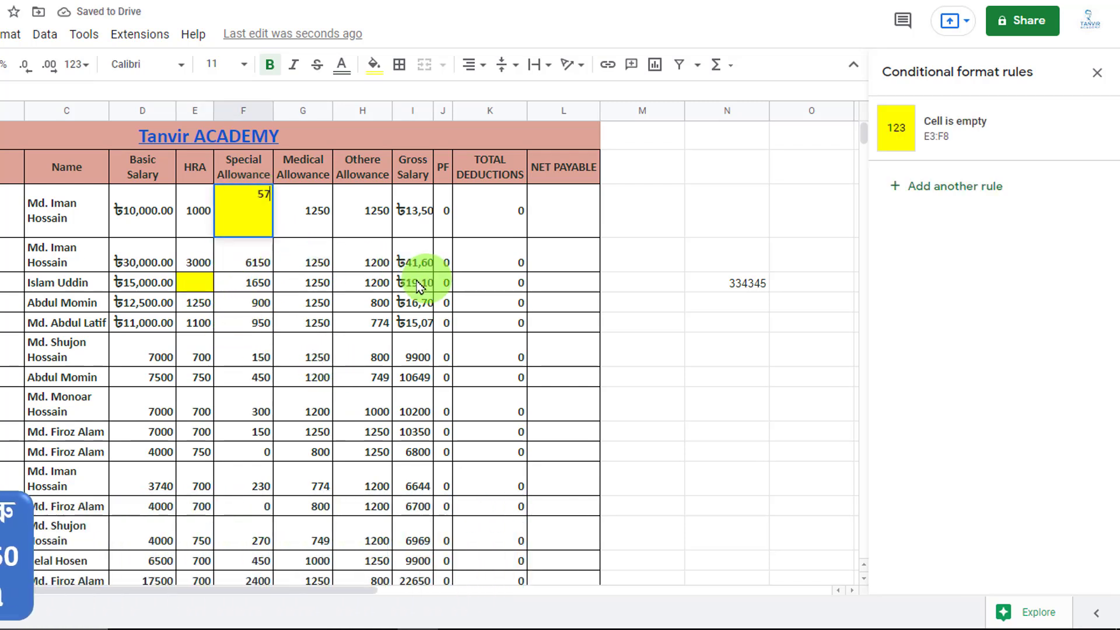
click(368, 282)
click(199, 283)
text(8+9)
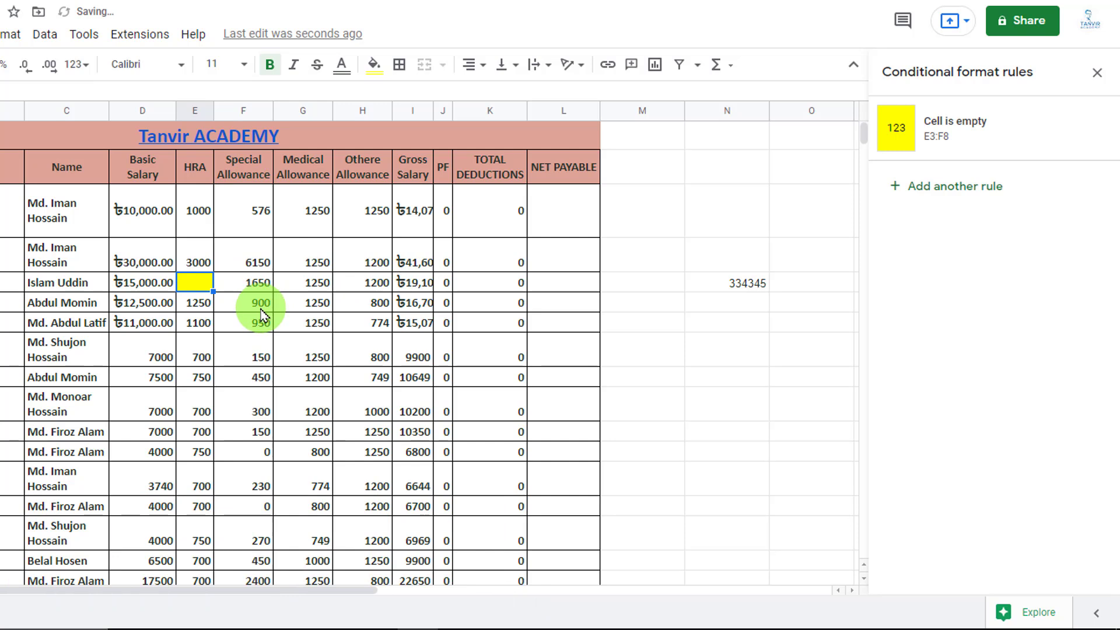
click(312, 324)
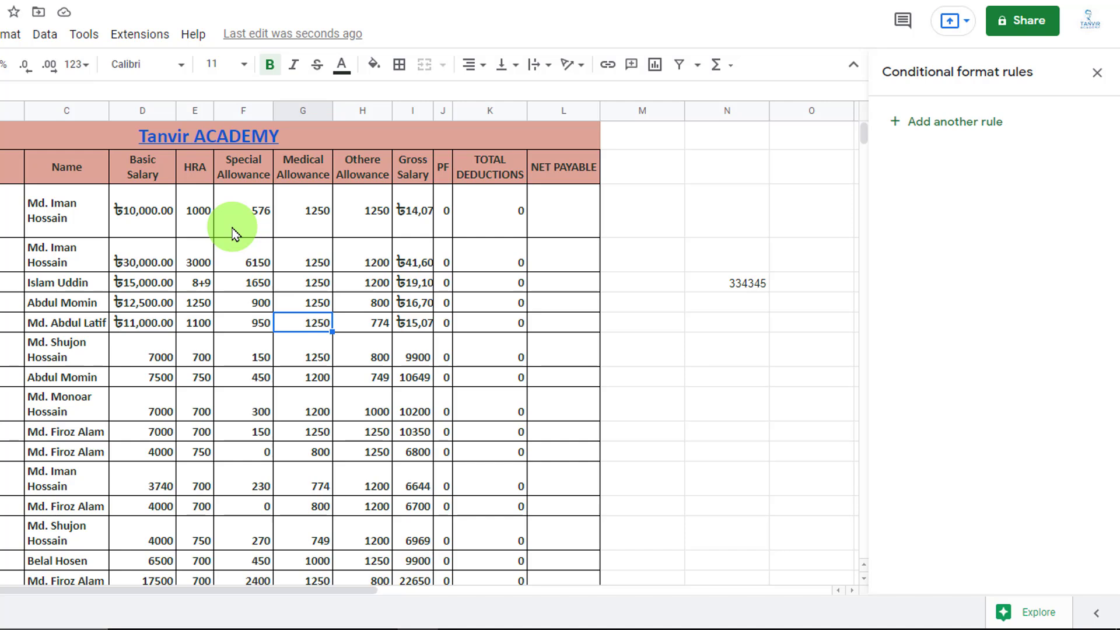
click(1097, 72)
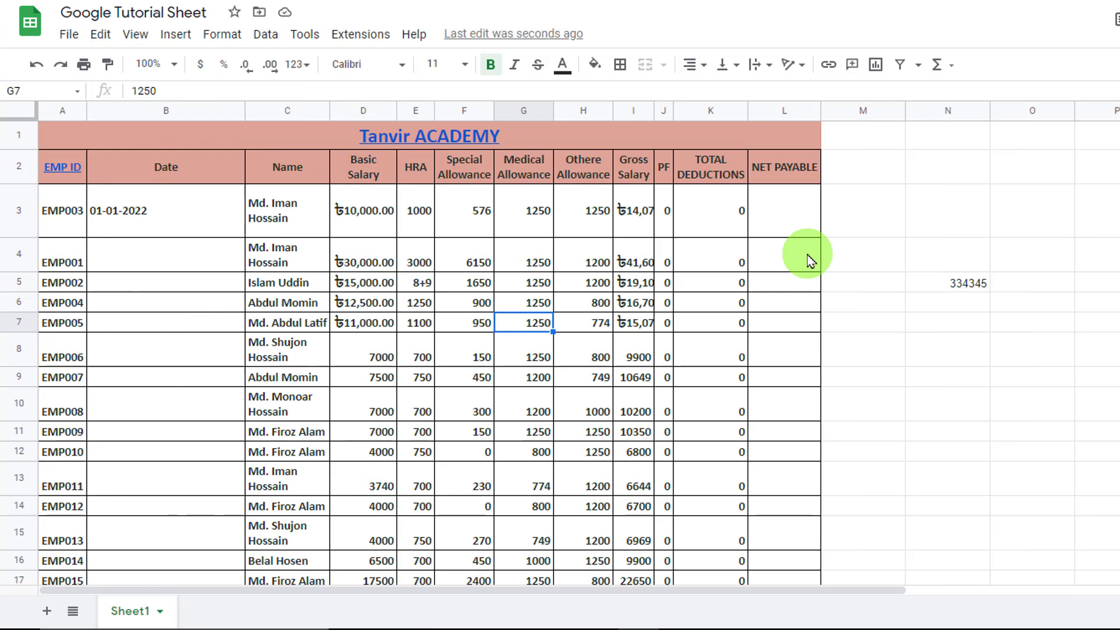
- Apply alternating colours, previewing several default styles before choosing yellow
click(222, 34)
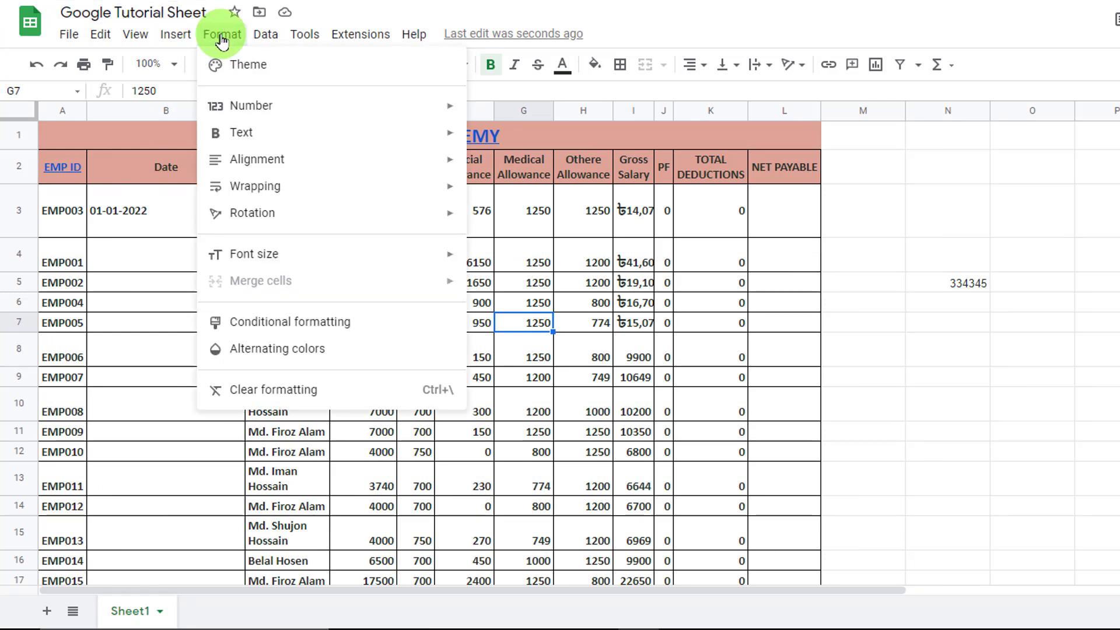
click(281, 350)
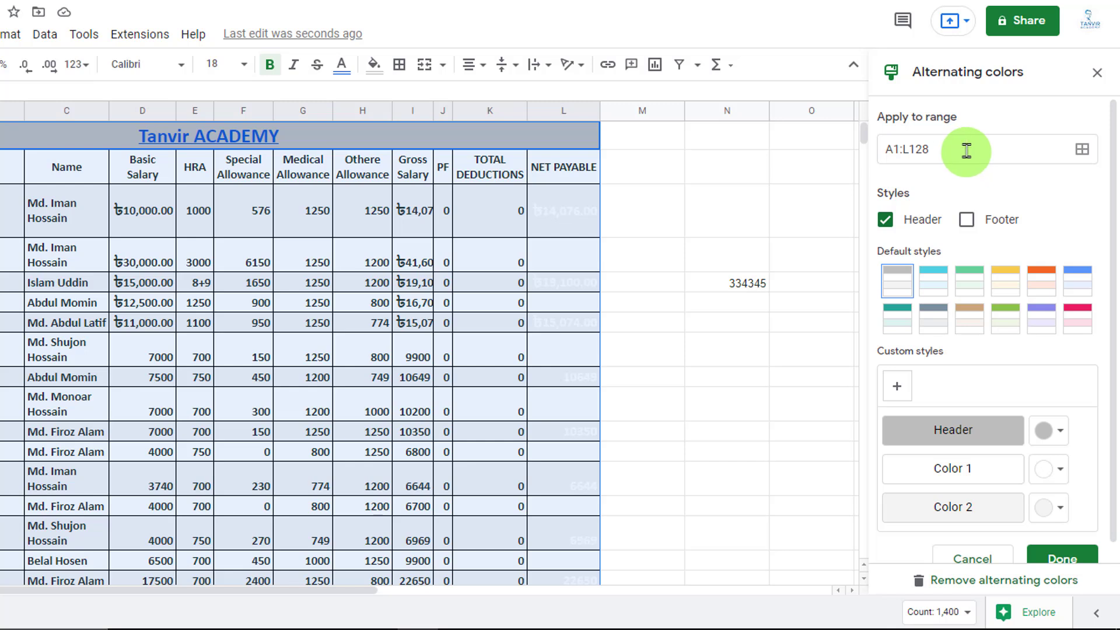
click(942, 285)
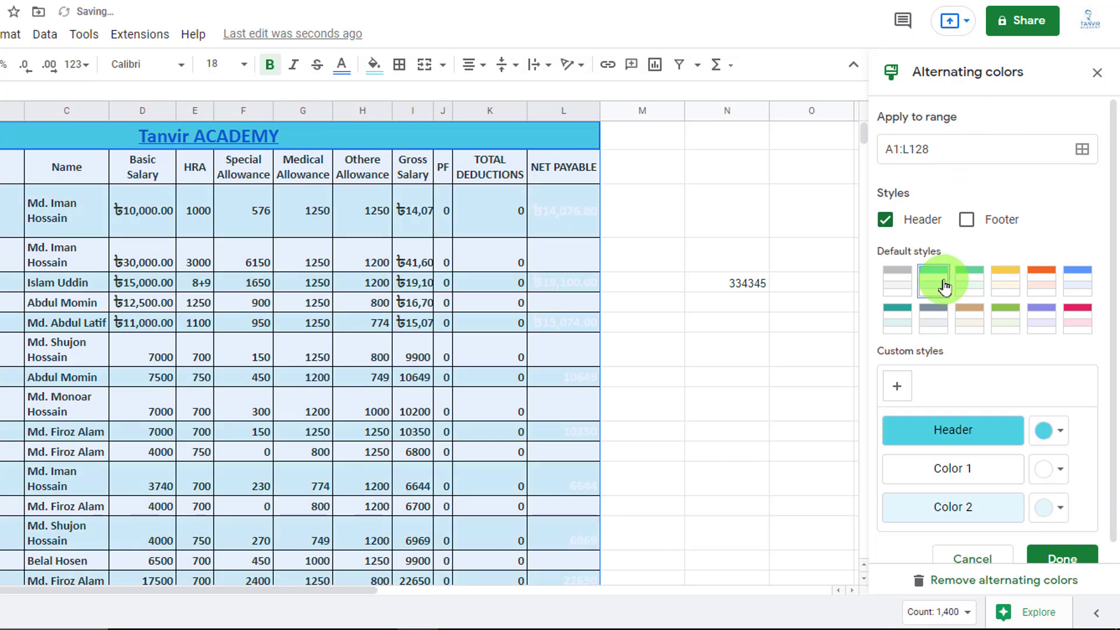
click(966, 284)
click(1001, 289)
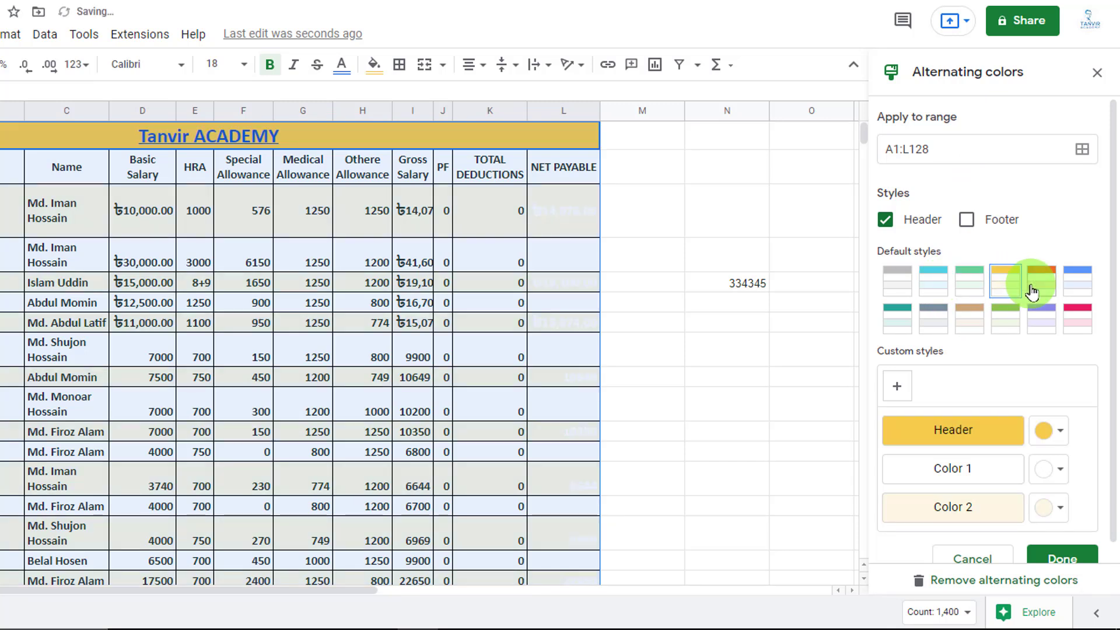
click(1040, 286)
click(1076, 283)
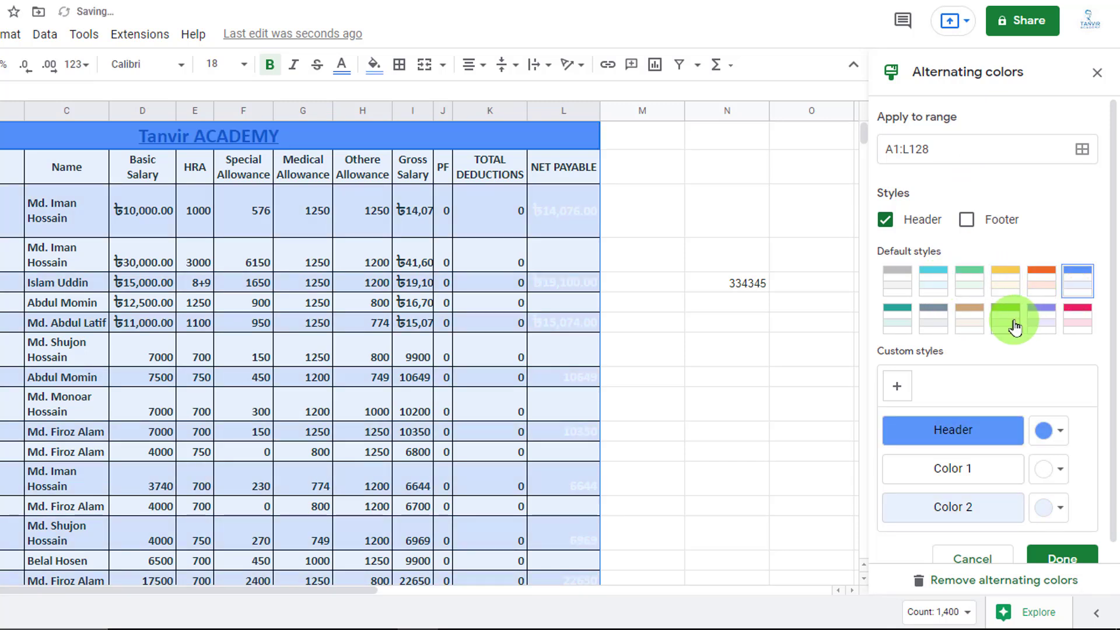
click(1007, 320)
click(1046, 318)
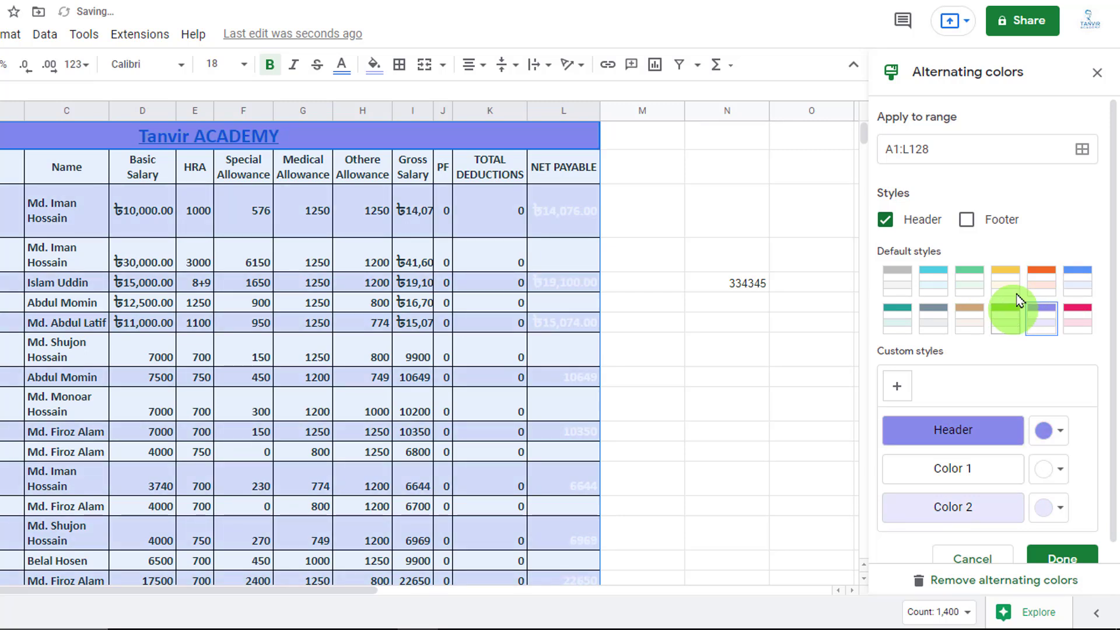
click(1007, 283)
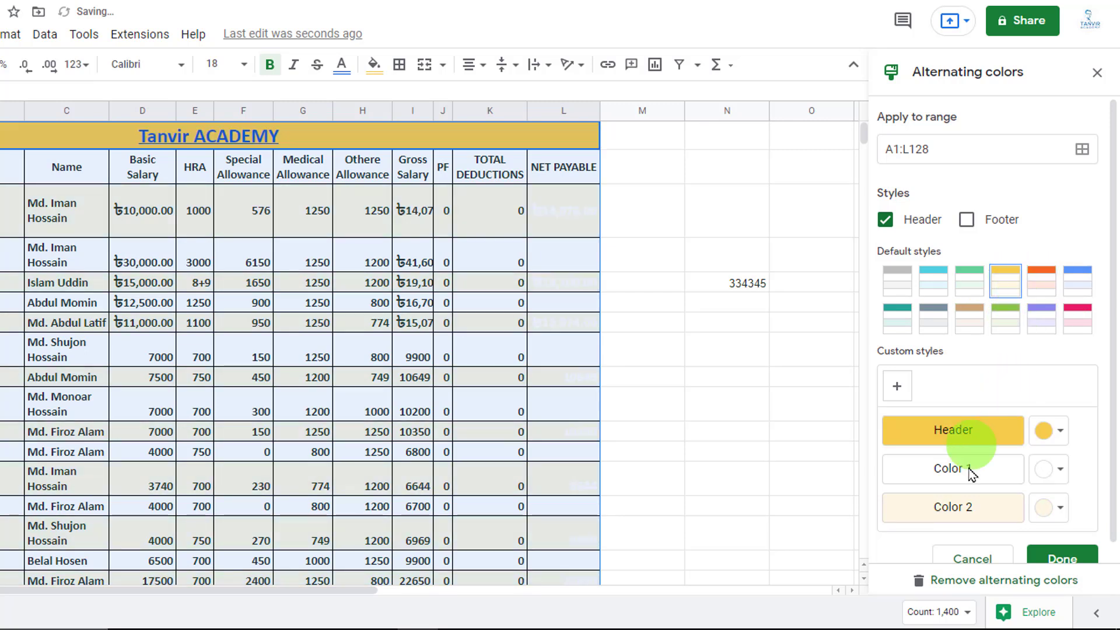
- Leave the footer unchecked and confirm the yellow banding on A1:L128
scroll(980, 467, down, 1)
click(978, 448)
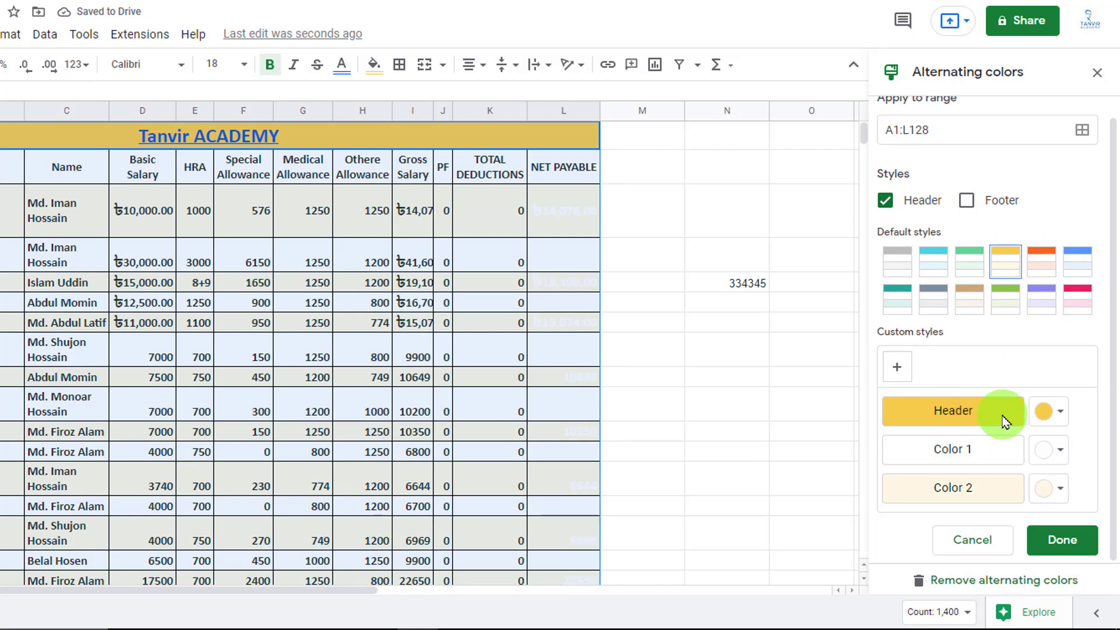
scroll(1002, 419, up, 1)
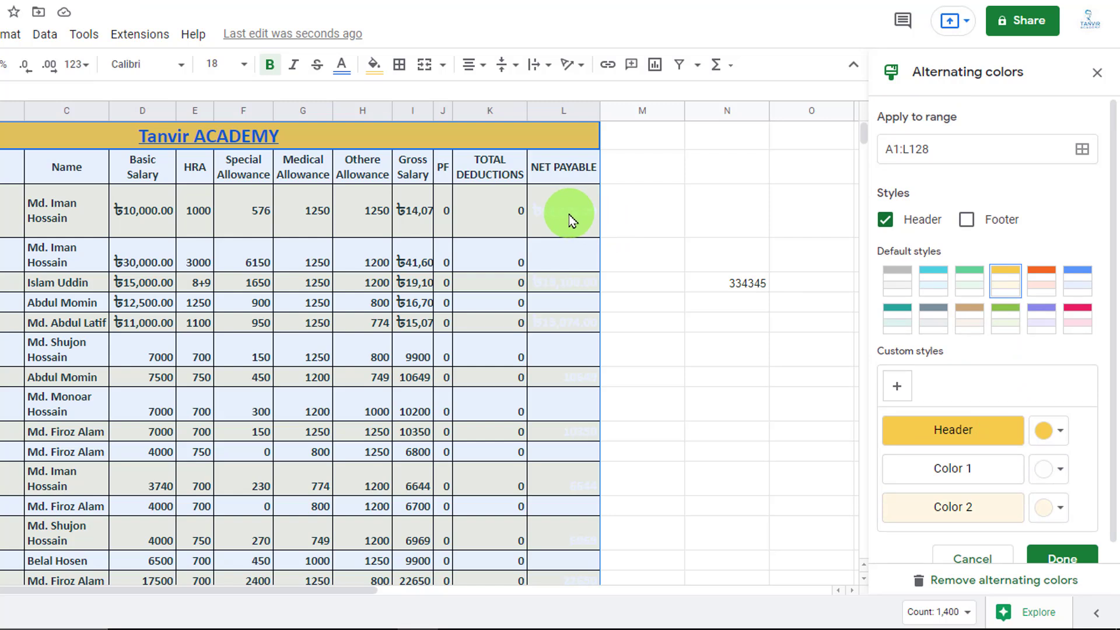
click(967, 221)
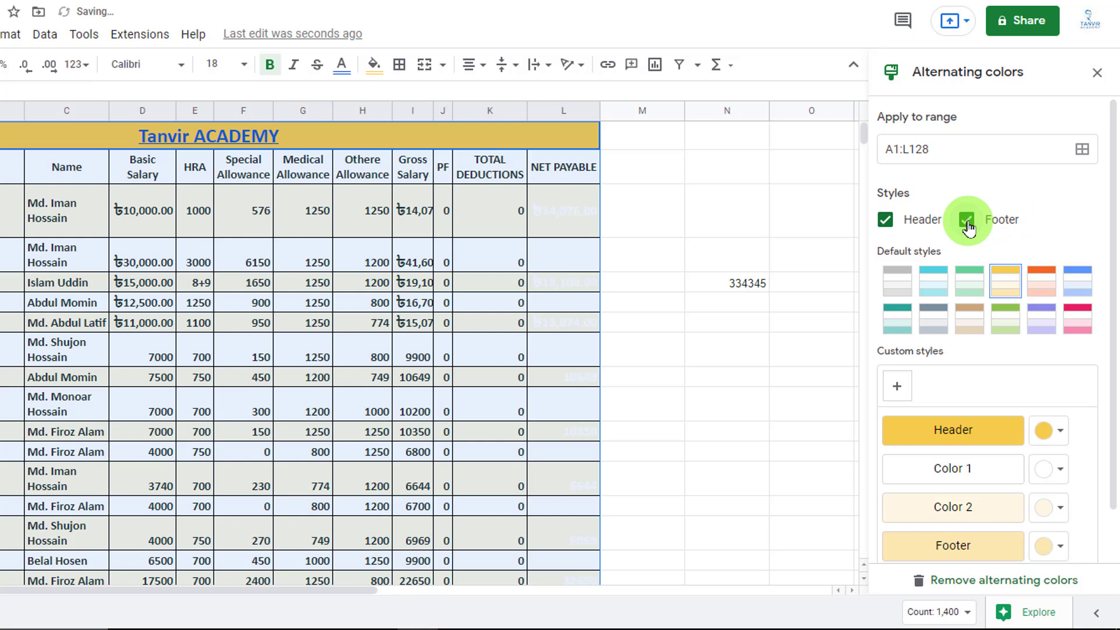
click(967, 221)
scroll(1058, 347, down, 1)
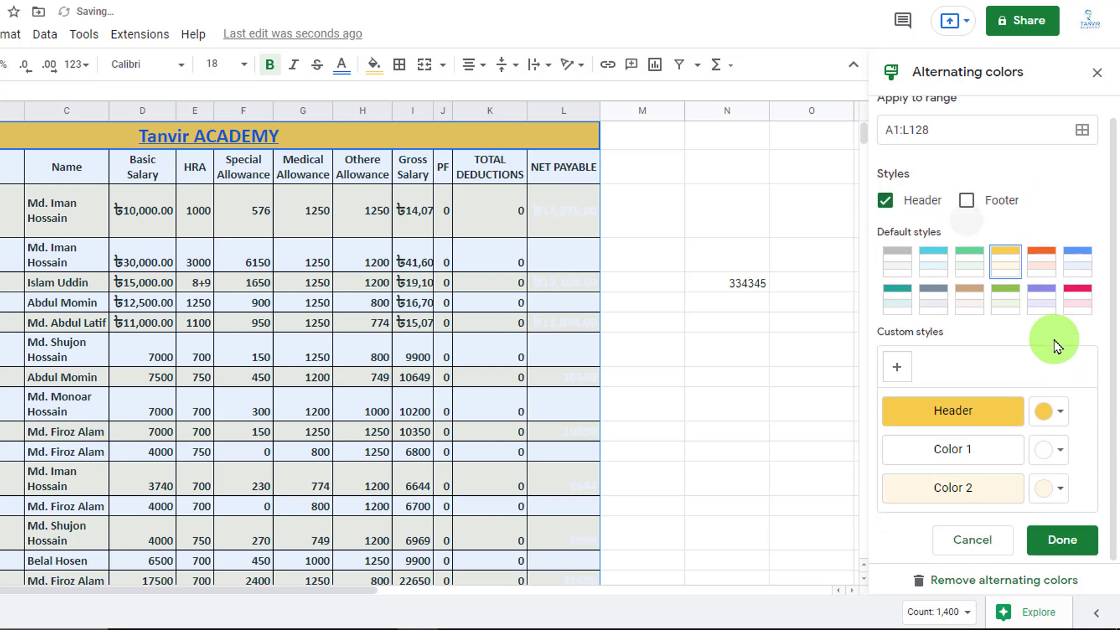
scroll(1058, 346, up, 1)
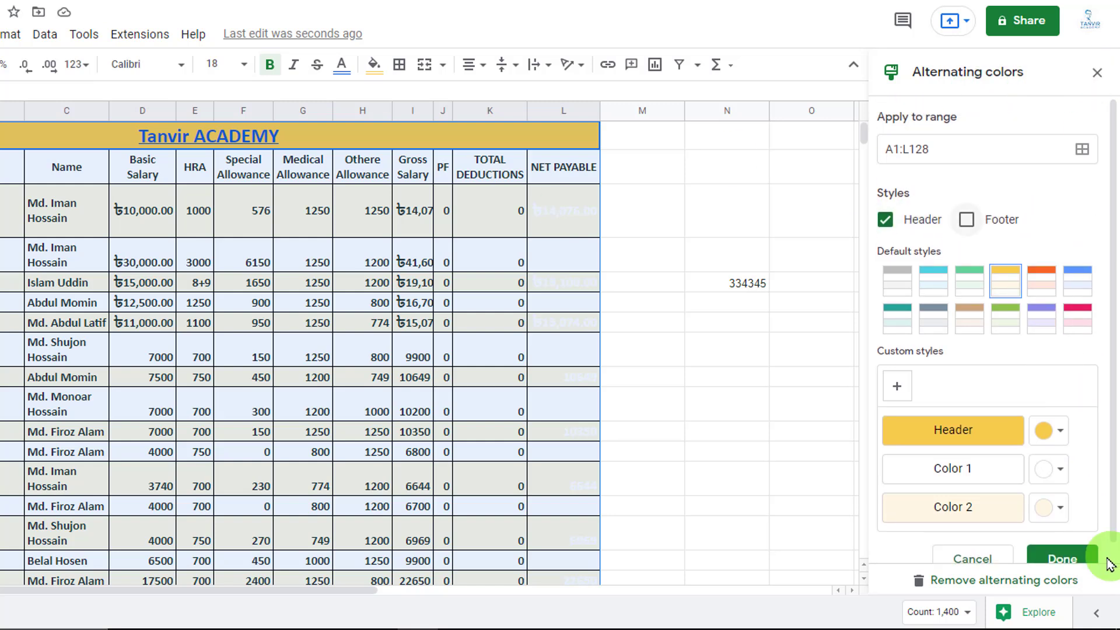
click(1062, 556)
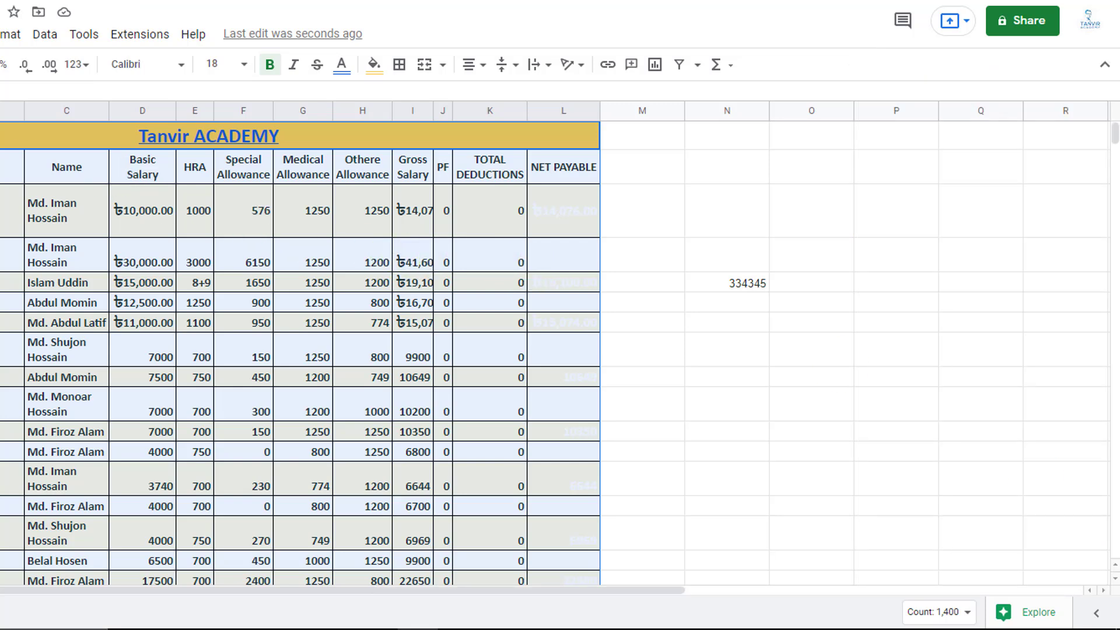
- Select the whole table A1:L128 with Ctrl+A and set its text colour to dark
drag(63, 166, 775, 237)
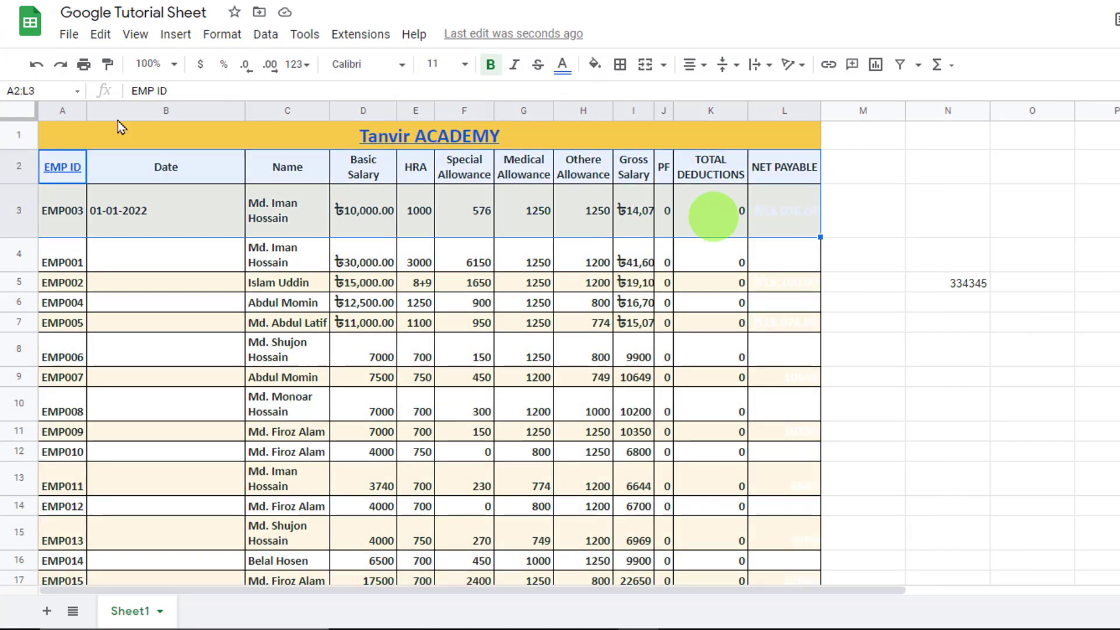
click(118, 141)
key(ctrl+a)
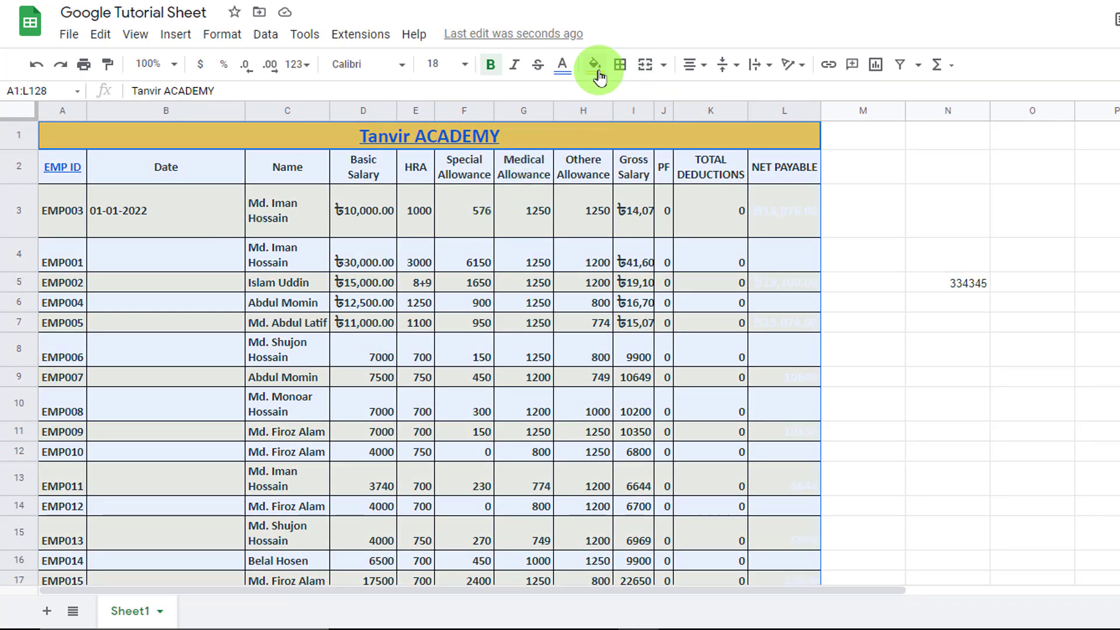
click(562, 65)
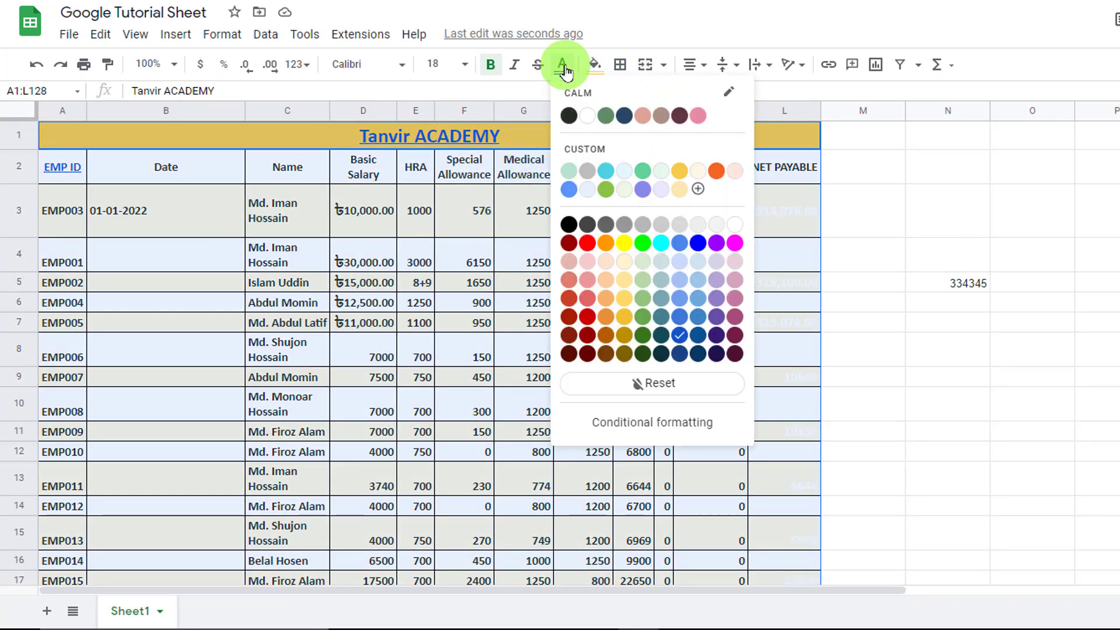
click(569, 116)
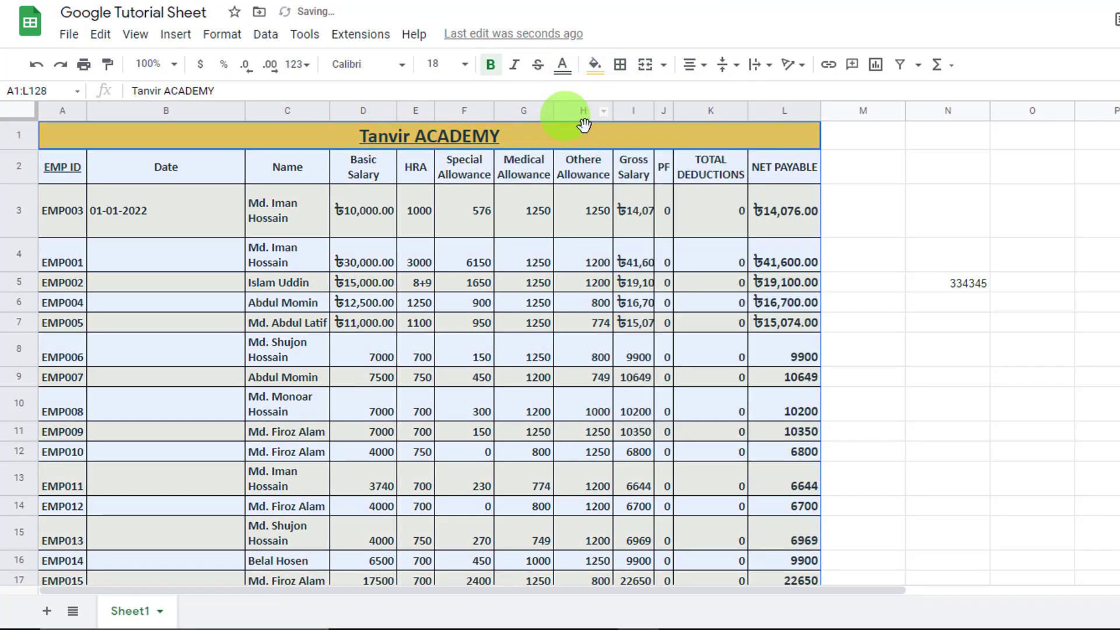
click(966, 418)
click(235, 35)
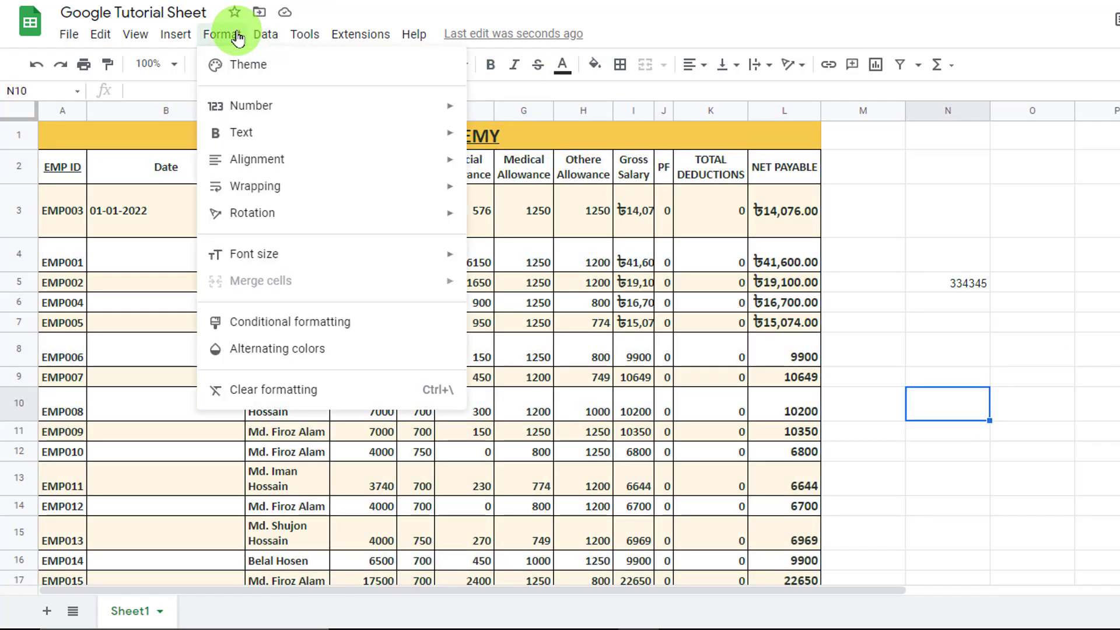
click(290, 396)
click(735, 336)
drag(82, 140, 763, 438)
scroll(690, 442, up, 10)
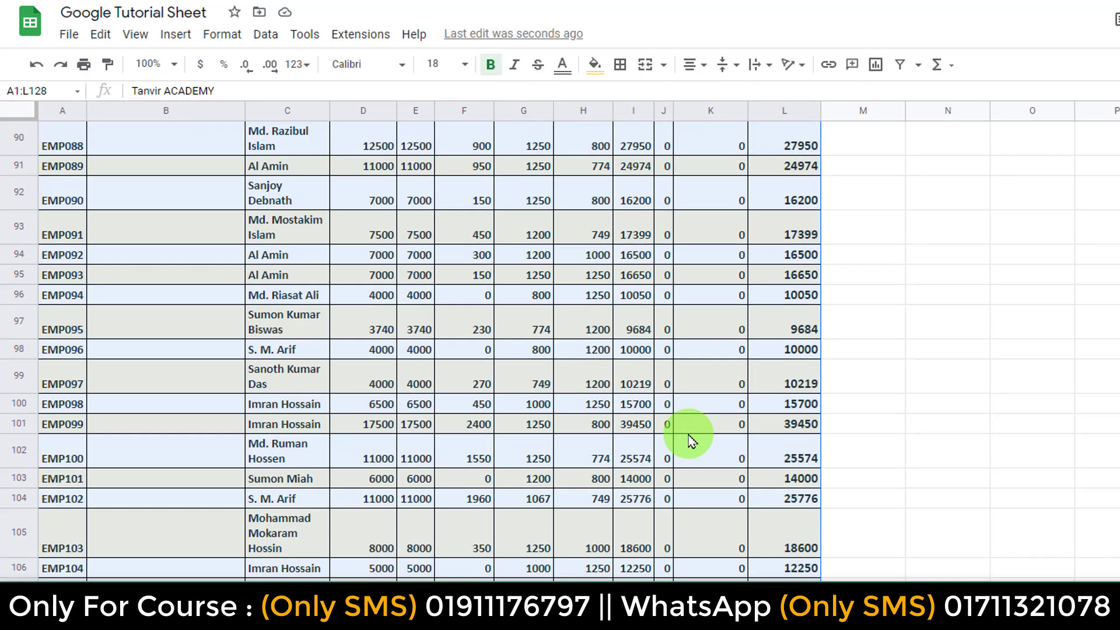
scroll(690, 442, up, 12)
click(221, 34)
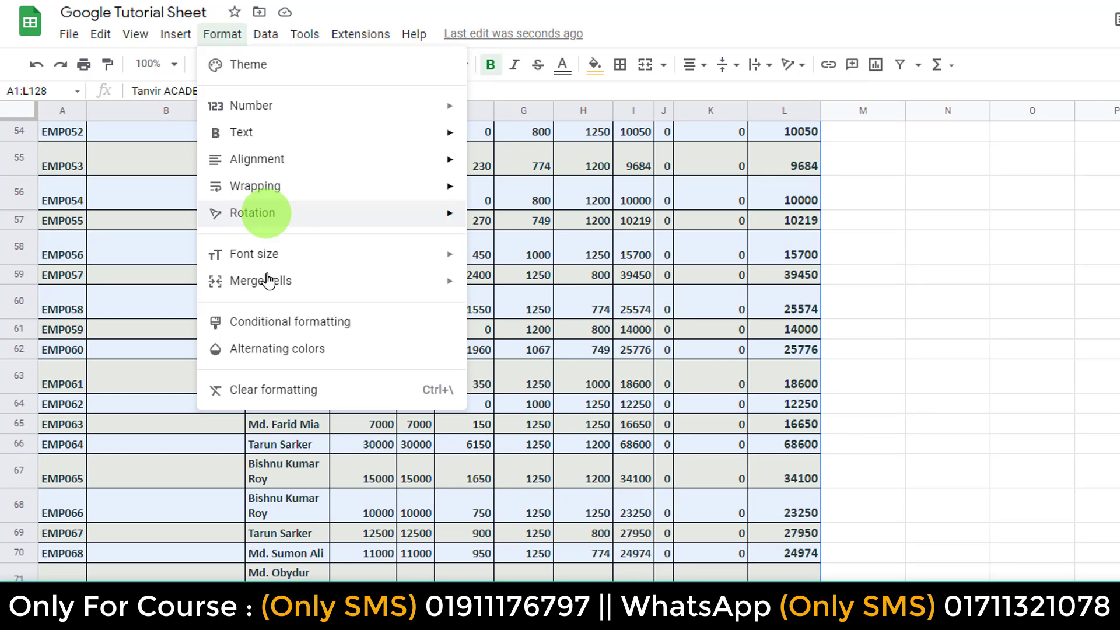
click(274, 390)
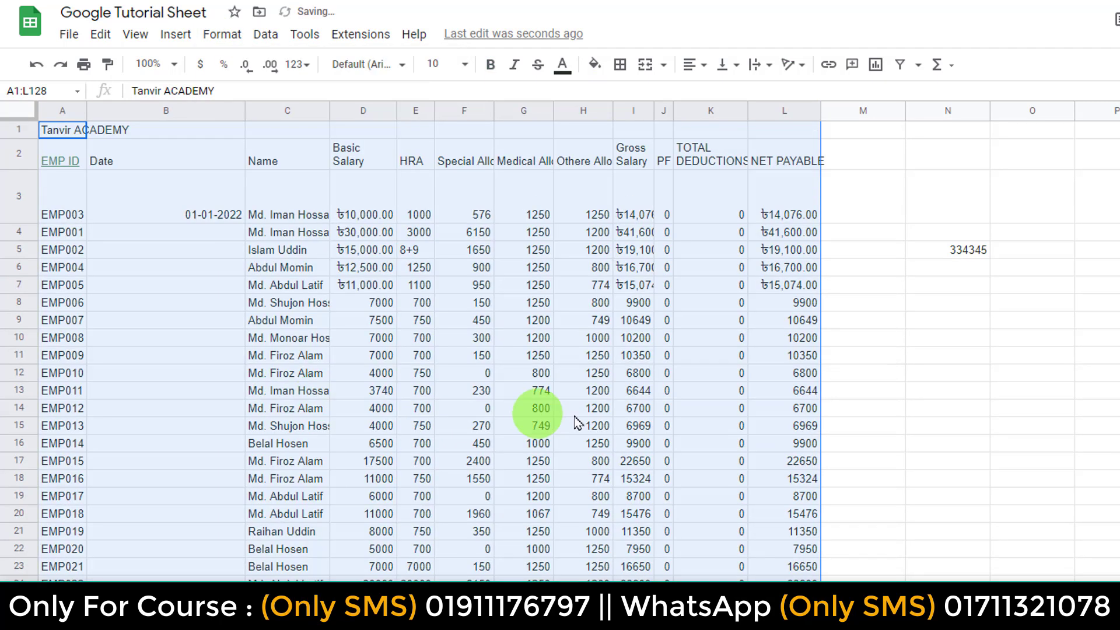
click(684, 380)
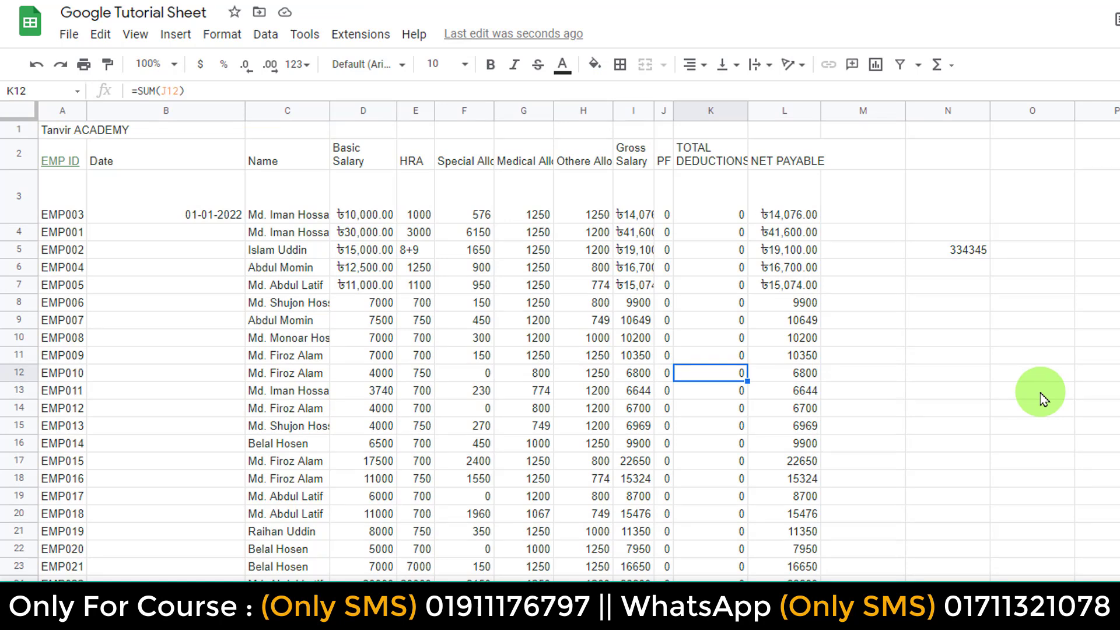
key(ctrl+z)
click(956, 378)
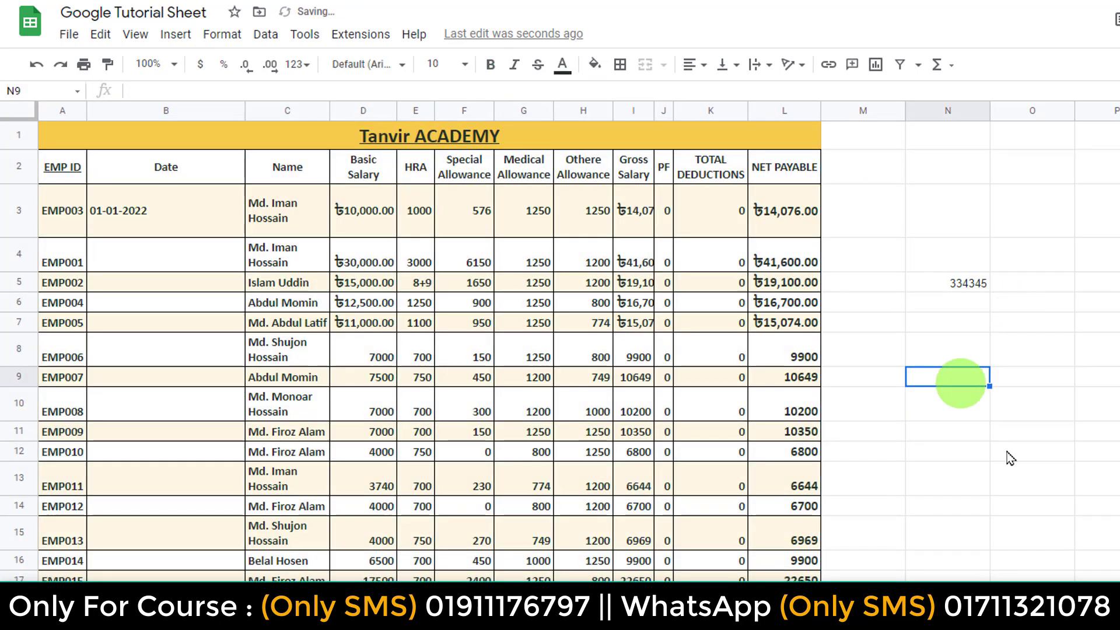
click(219, 36)
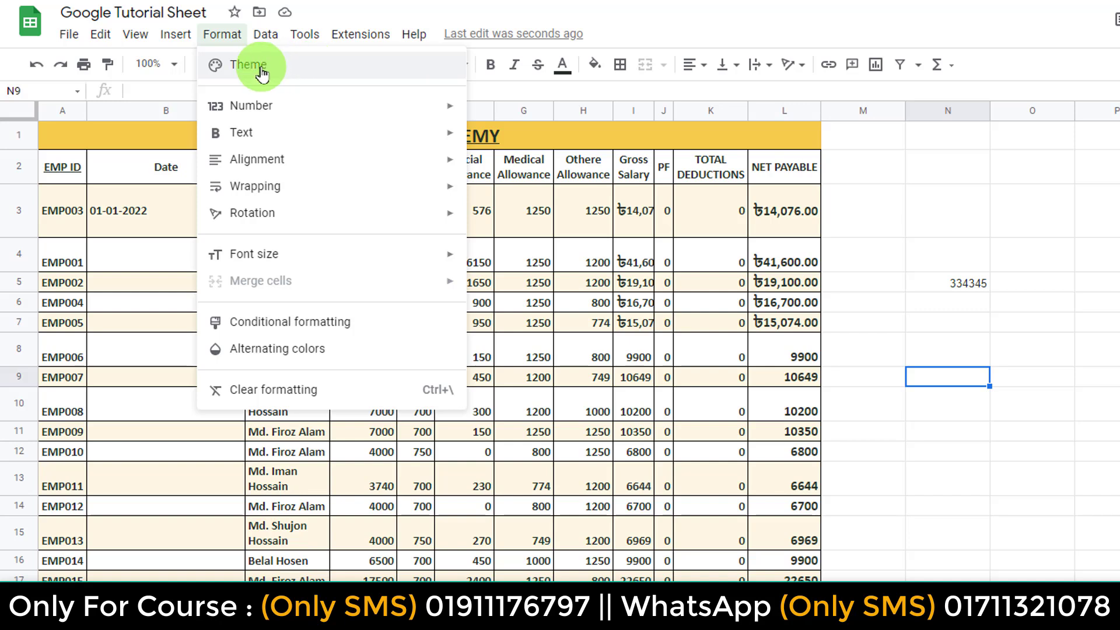
mouse_move(268, 42)
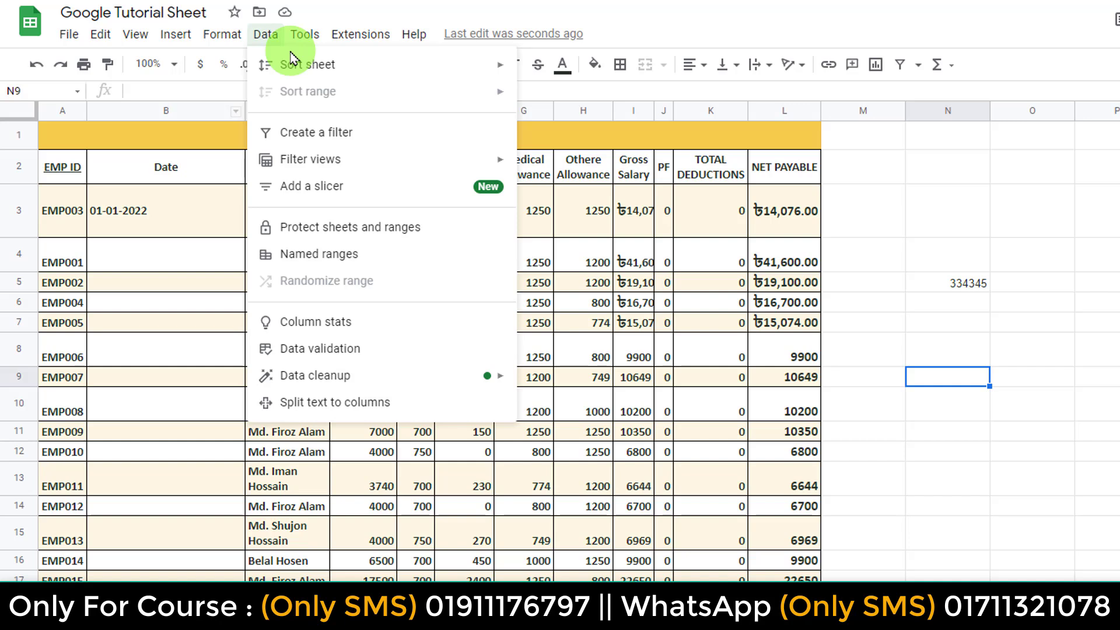
mouse_move(305, 61)
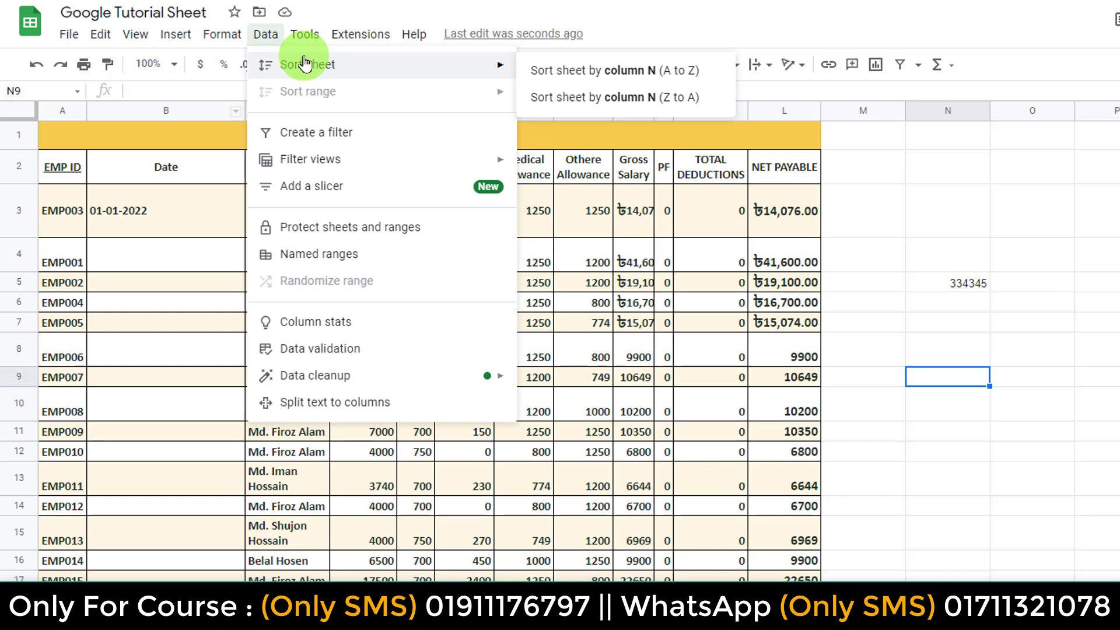
click(549, 219)
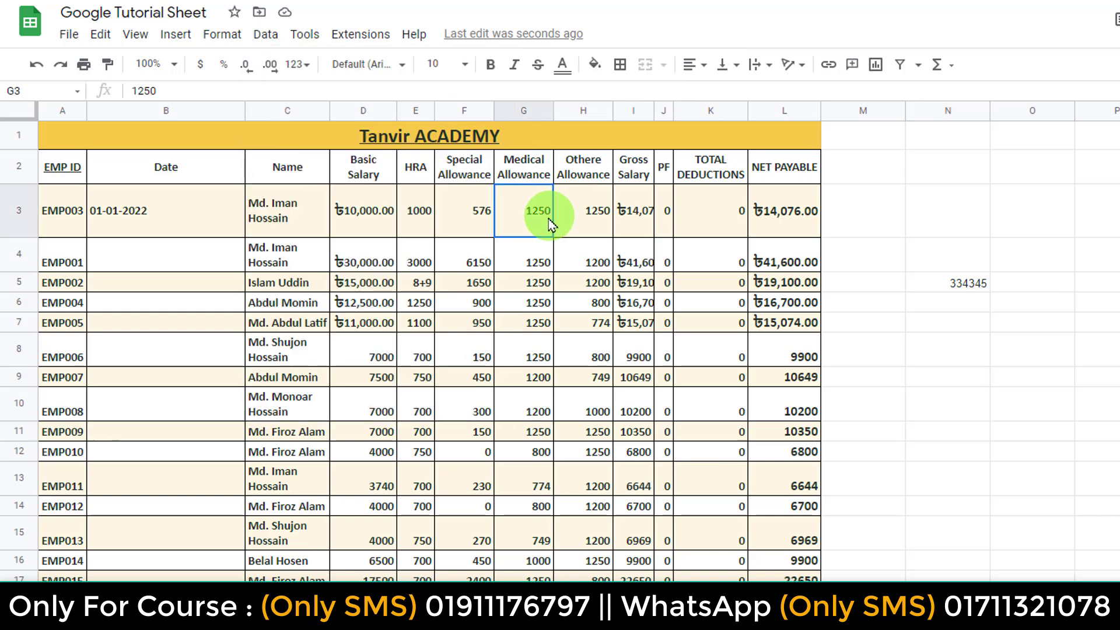